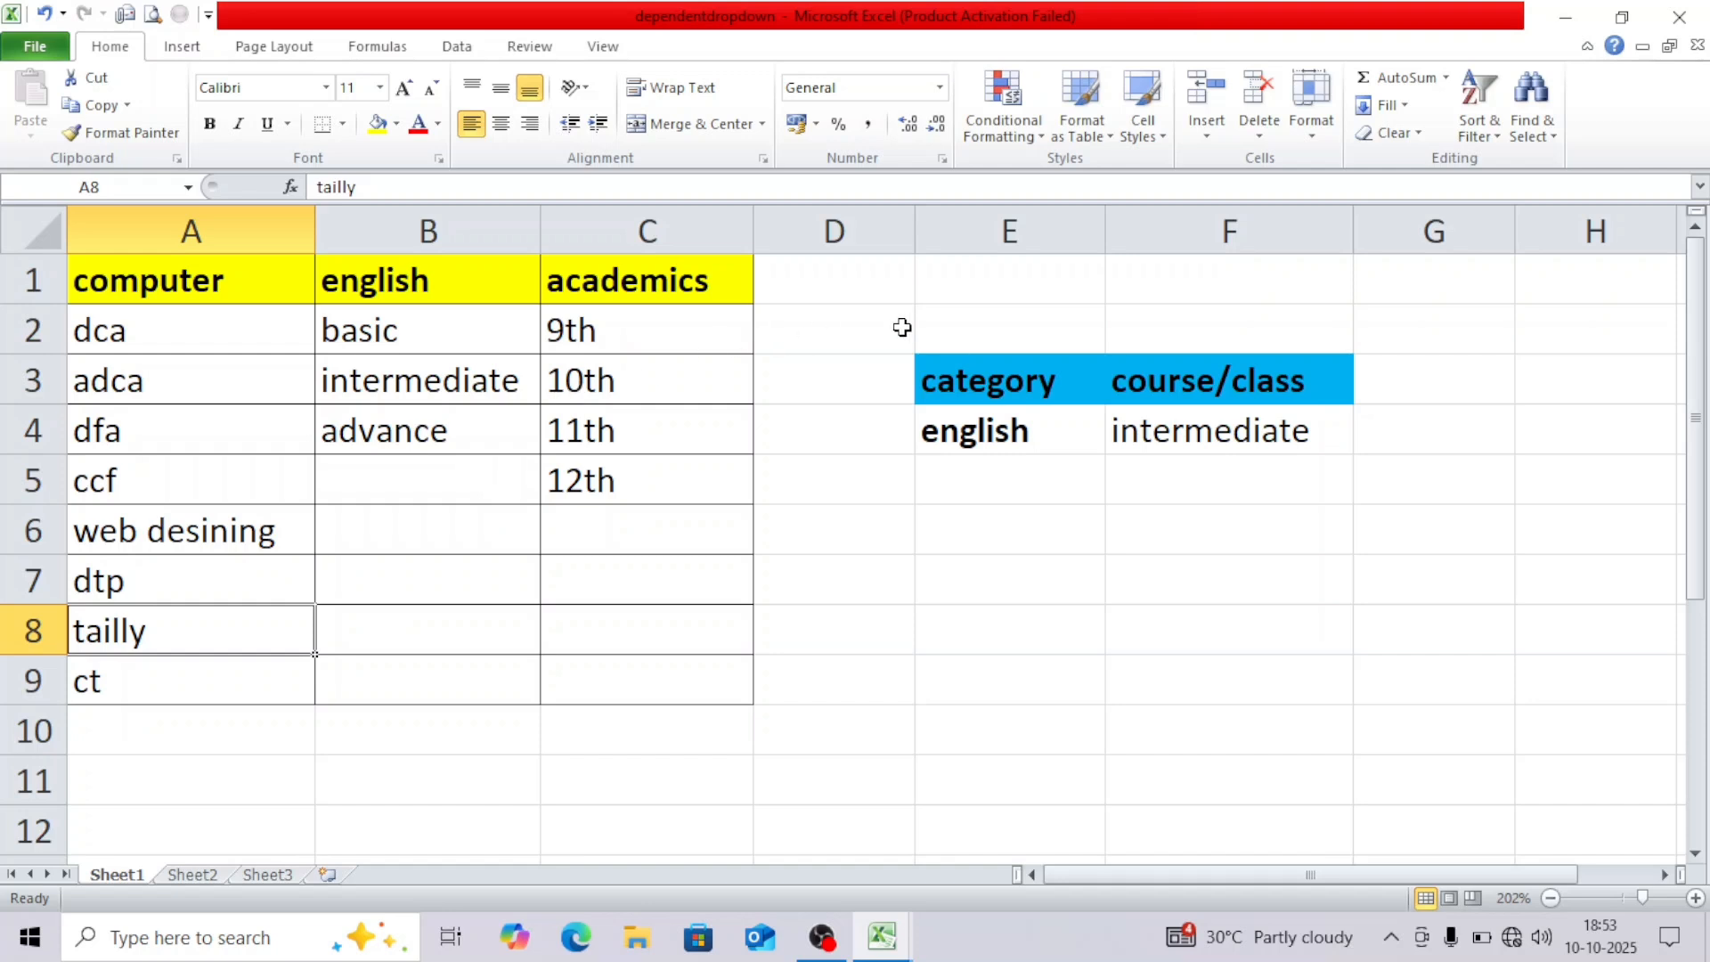
Inspect the existing E4 and F4 dropdowns, leaving english and intermediate unchanged.
left_click(964, 434)
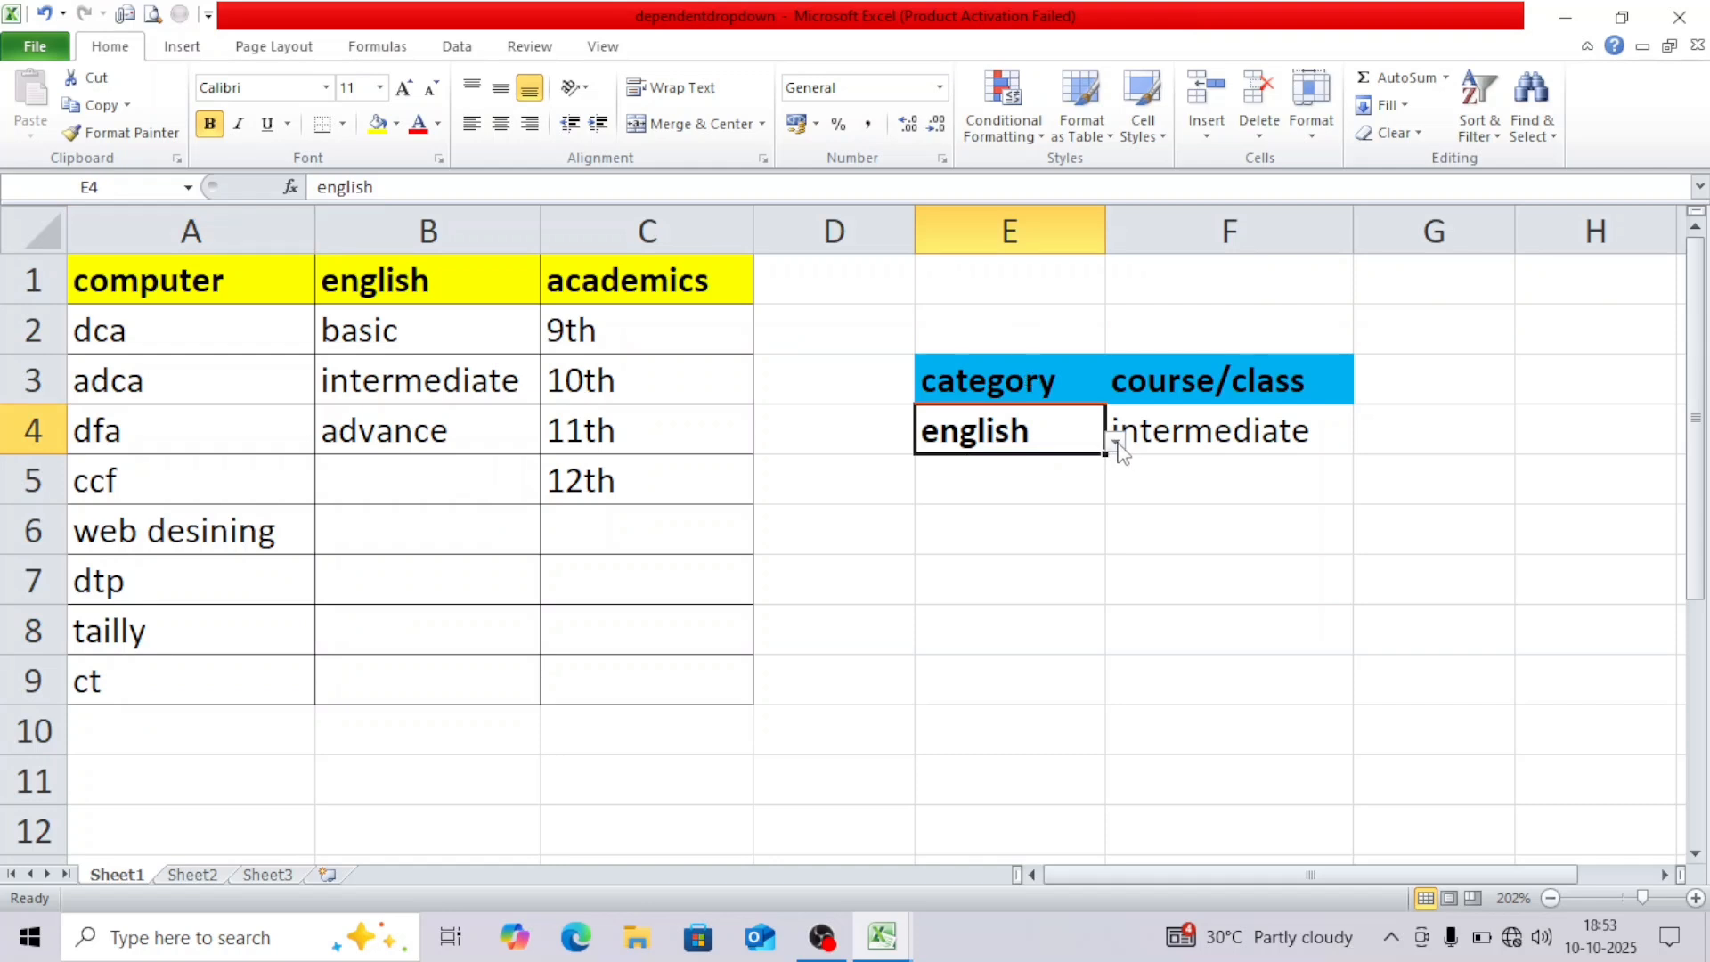
left_click(1114, 440)
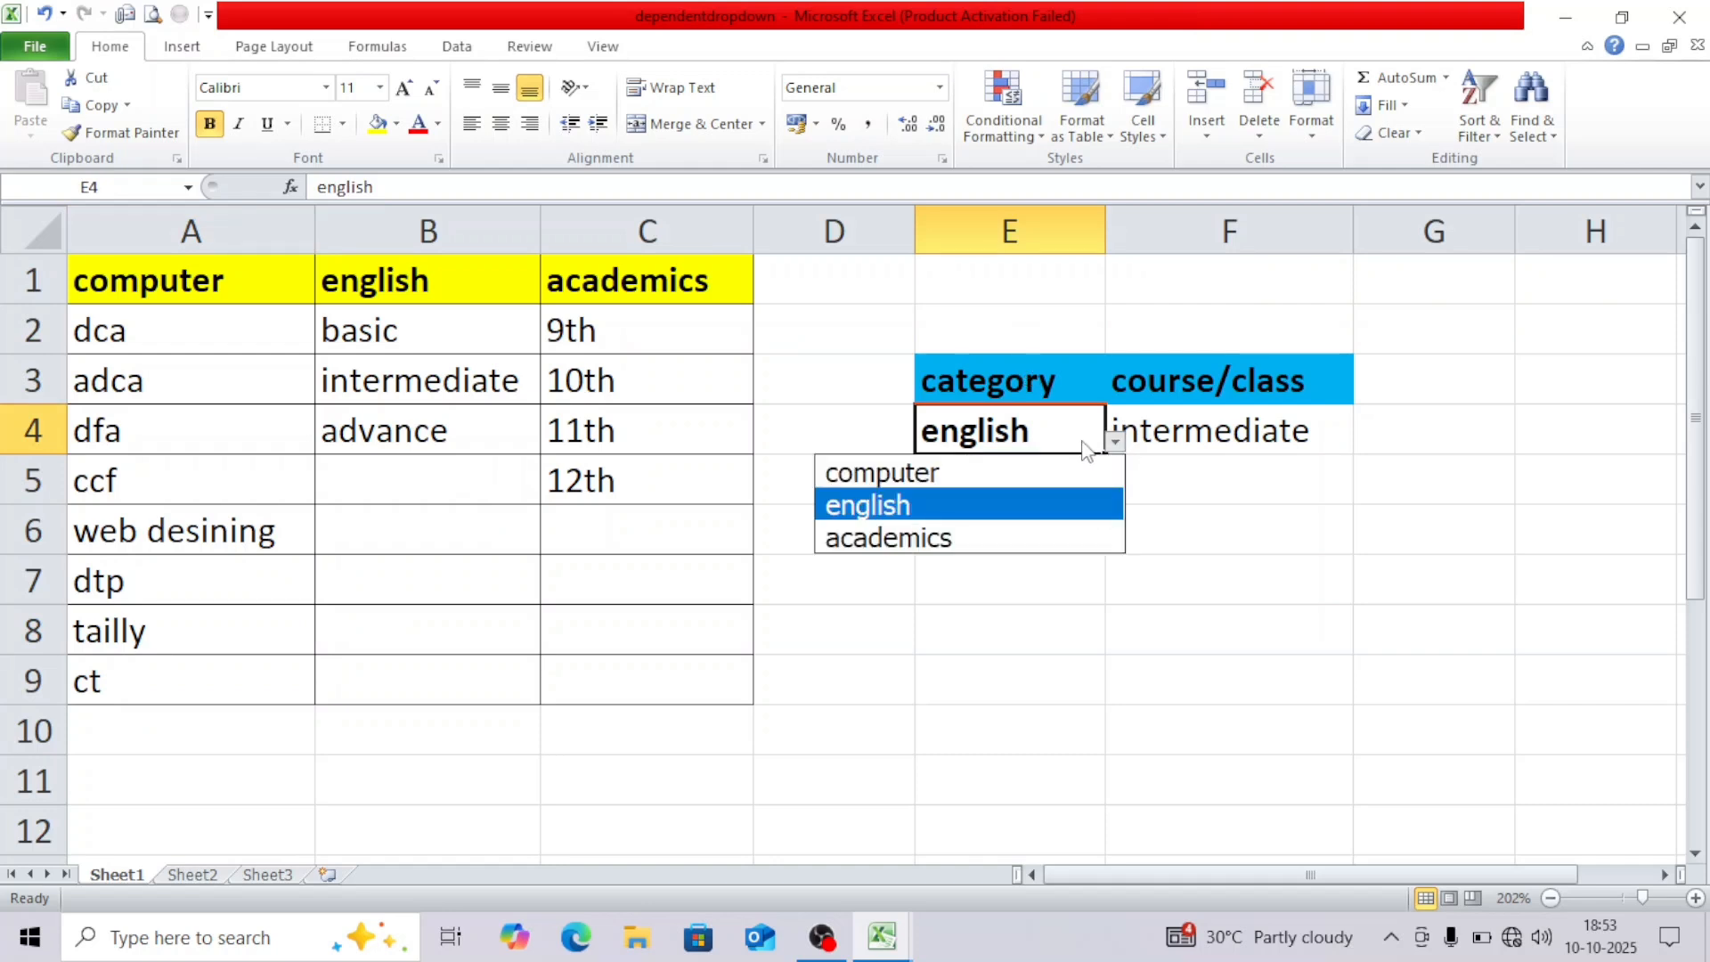
left_click(1085, 443)
left_click(1156, 435)
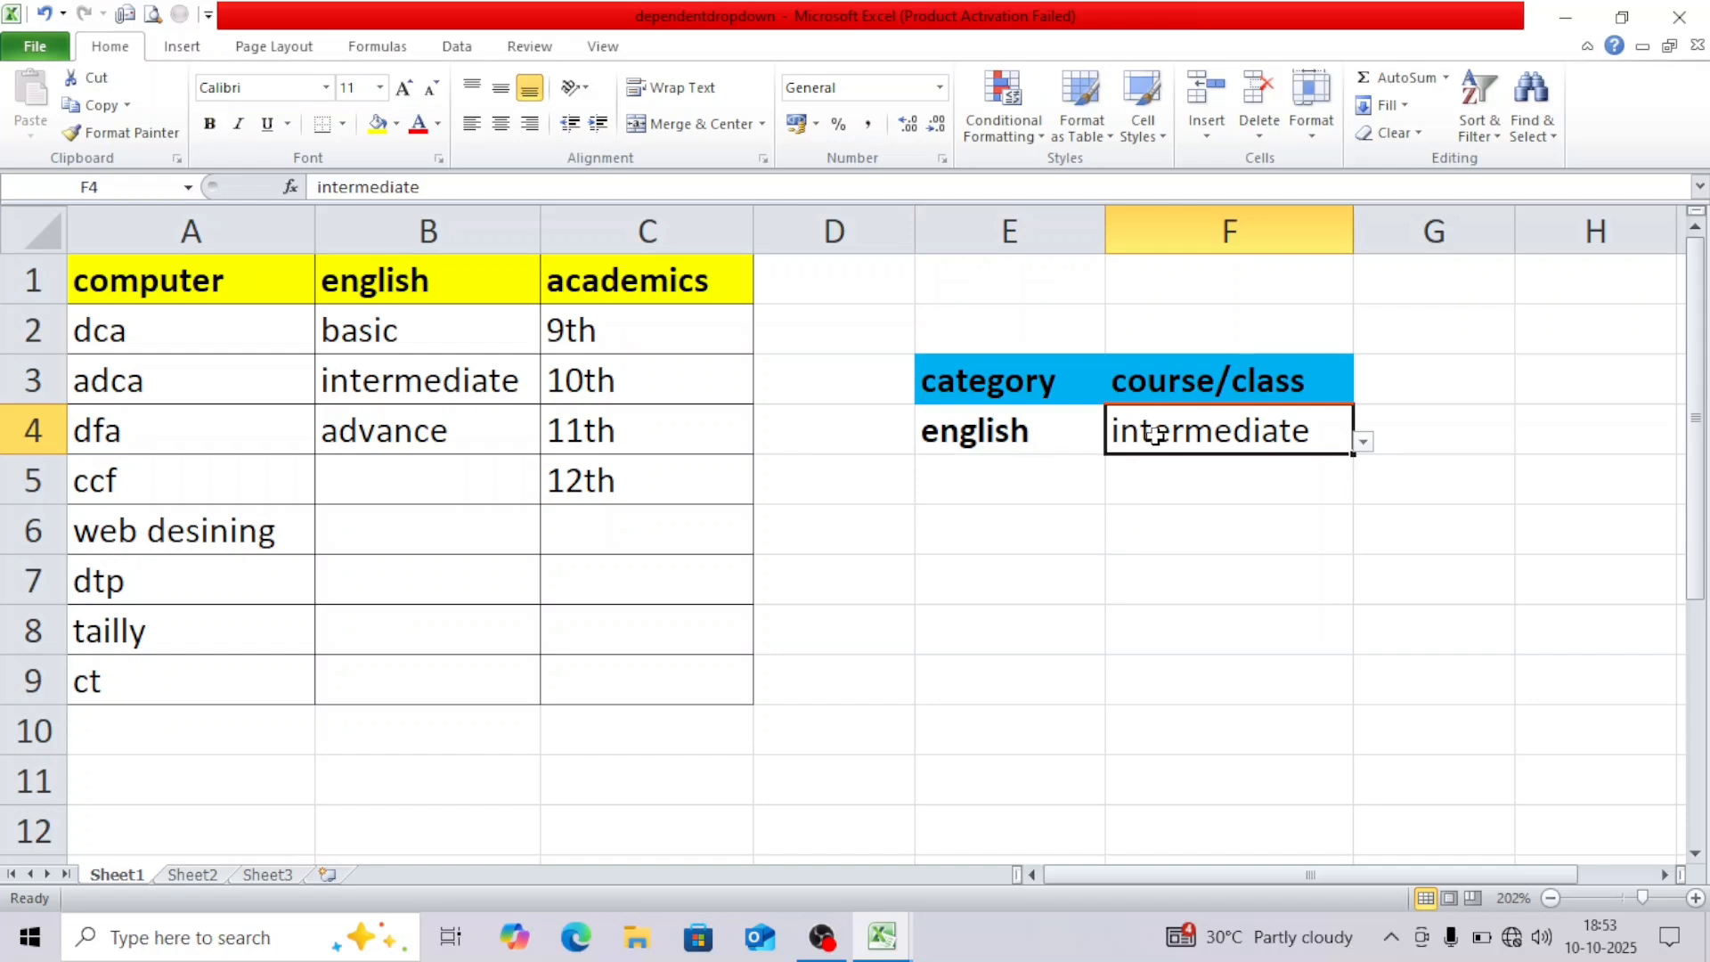
left_click(1070, 439)
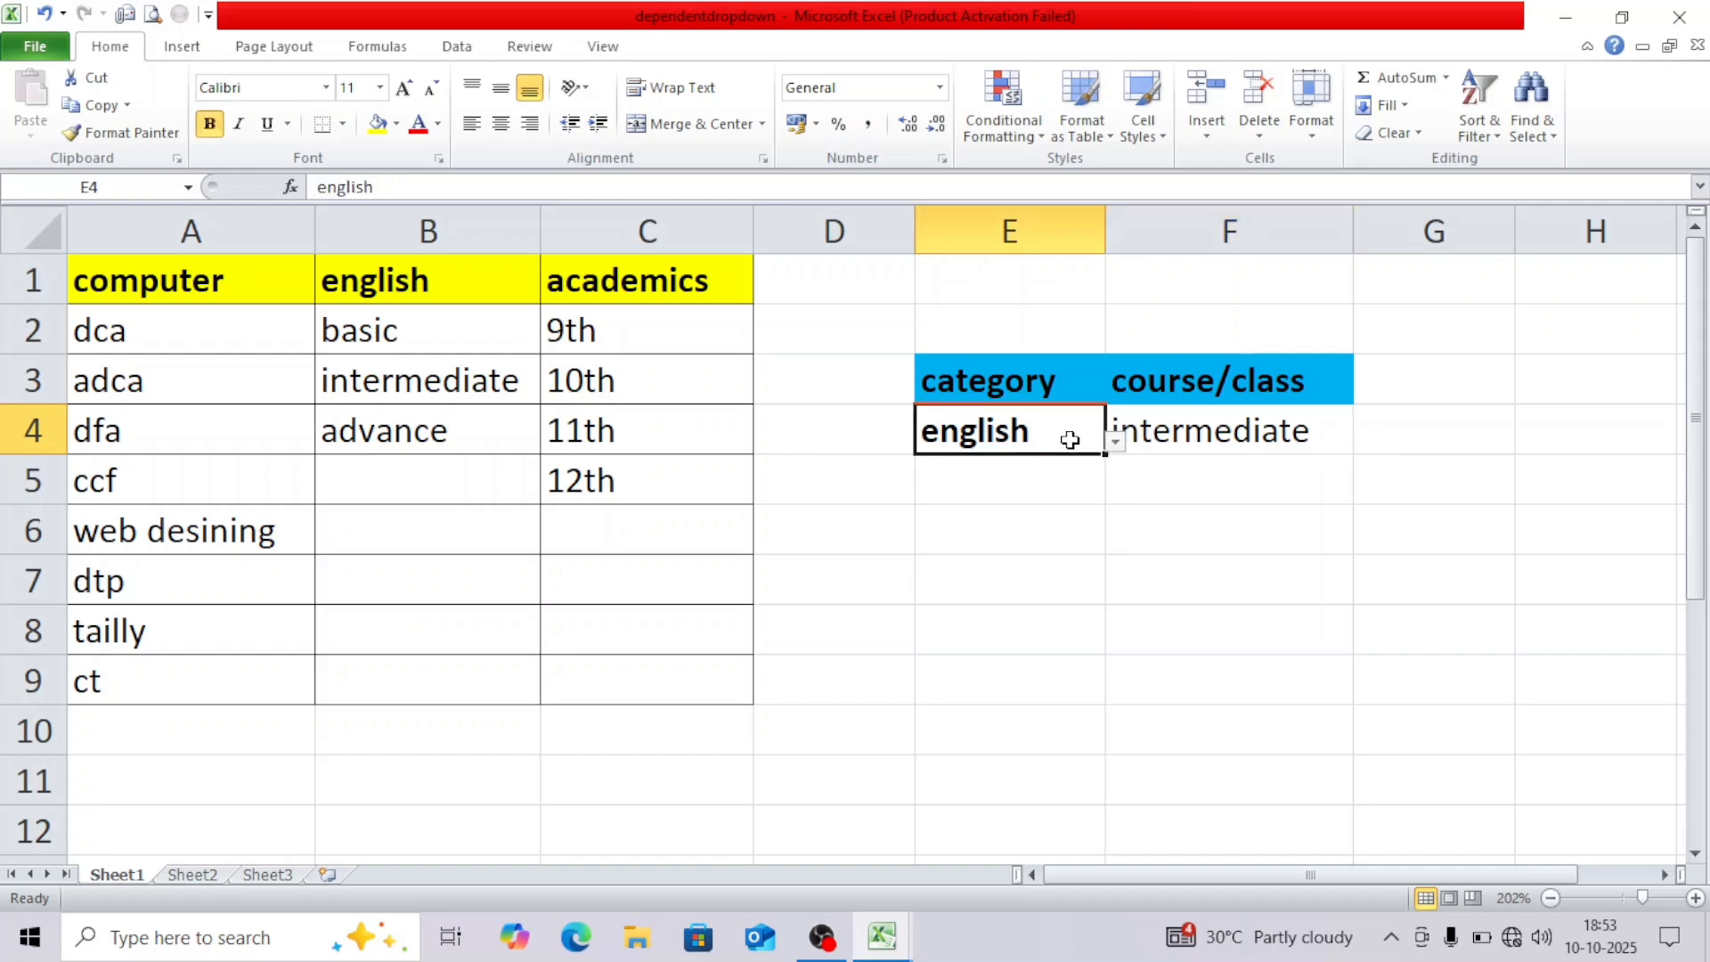
left_click(1230, 432)
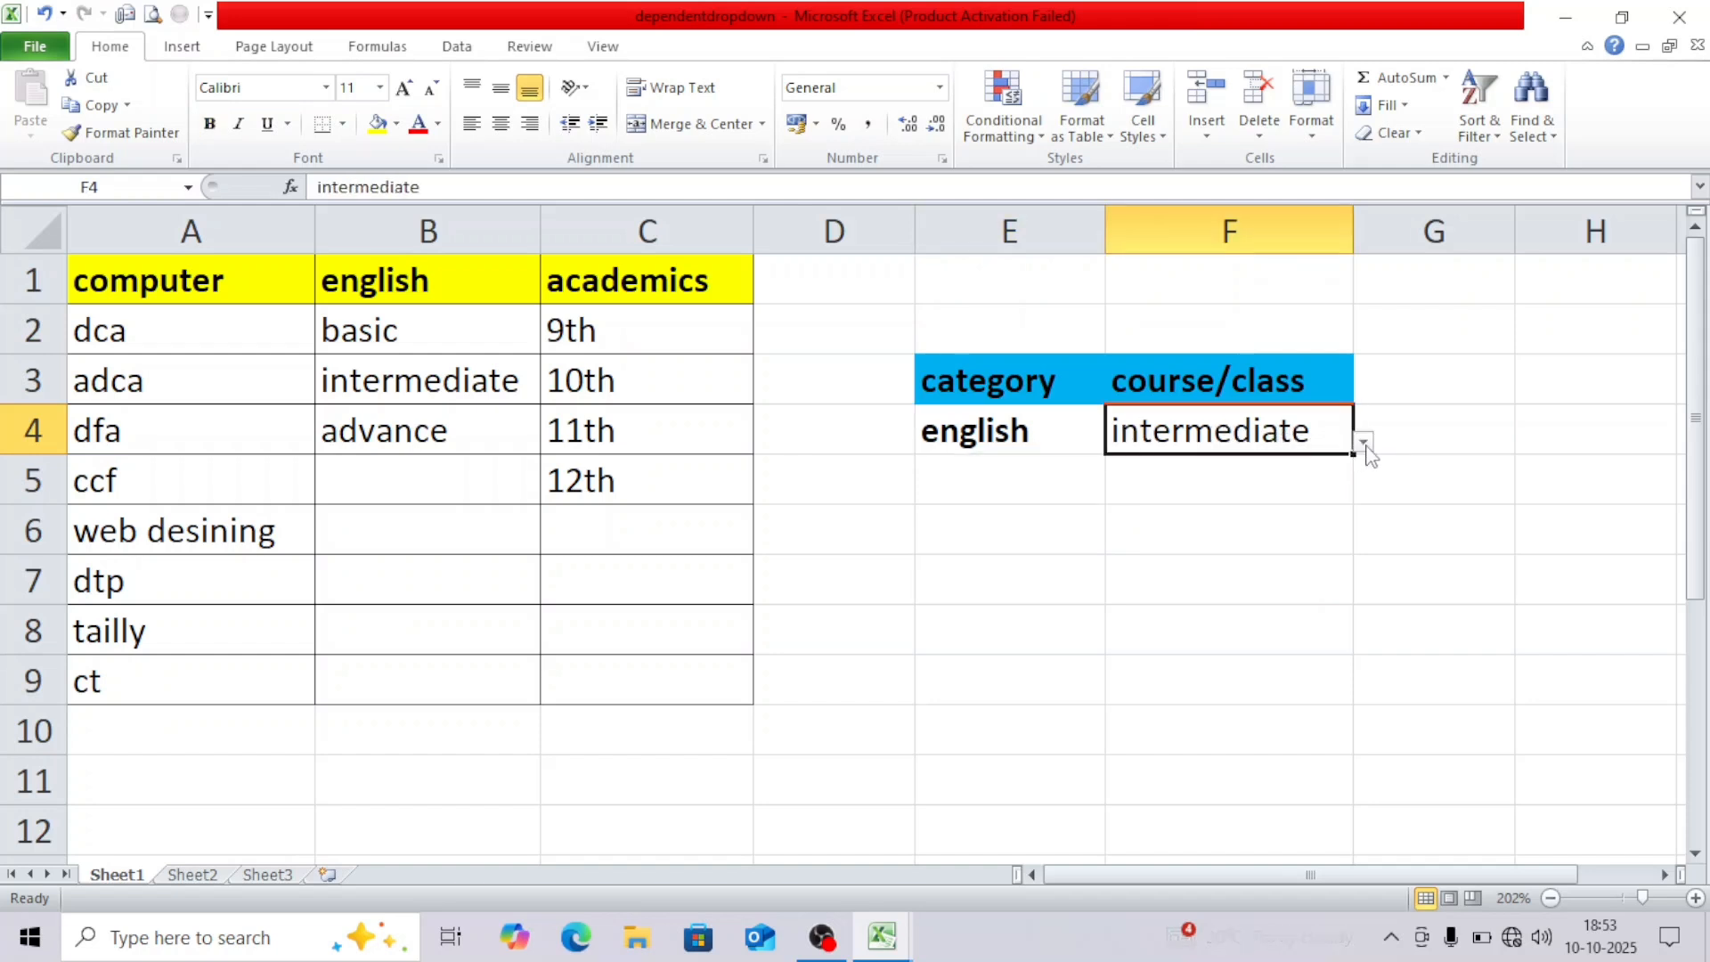
left_click(1364, 443)
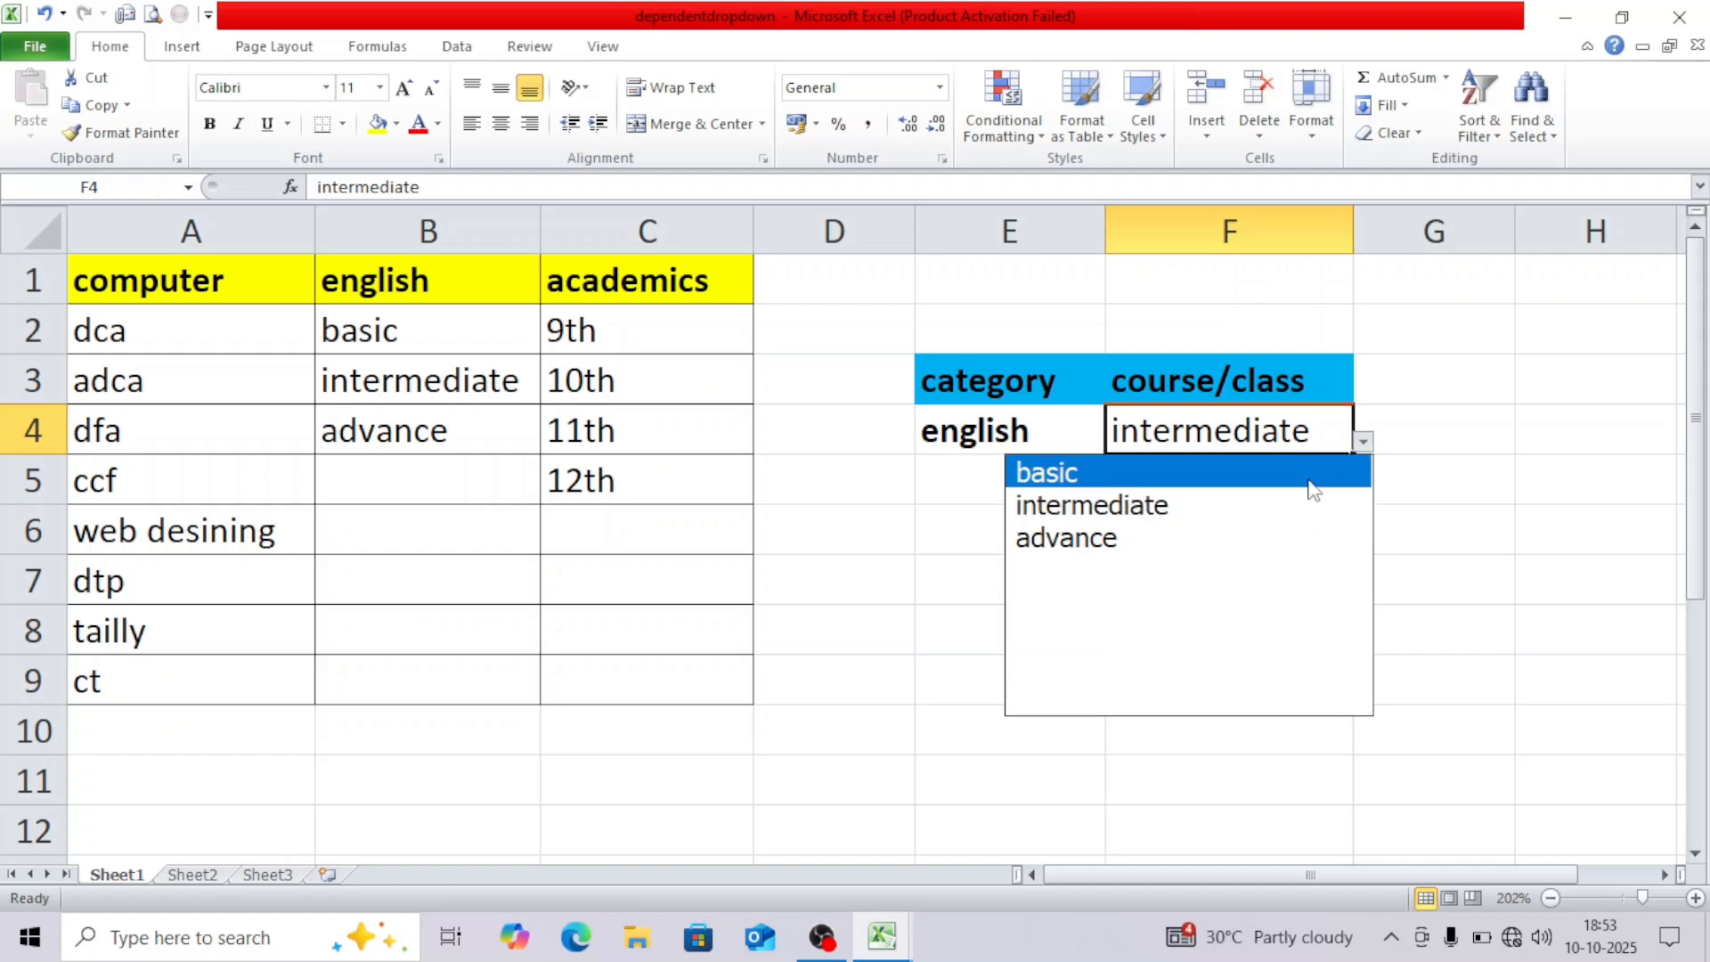
left_click(1065, 436)
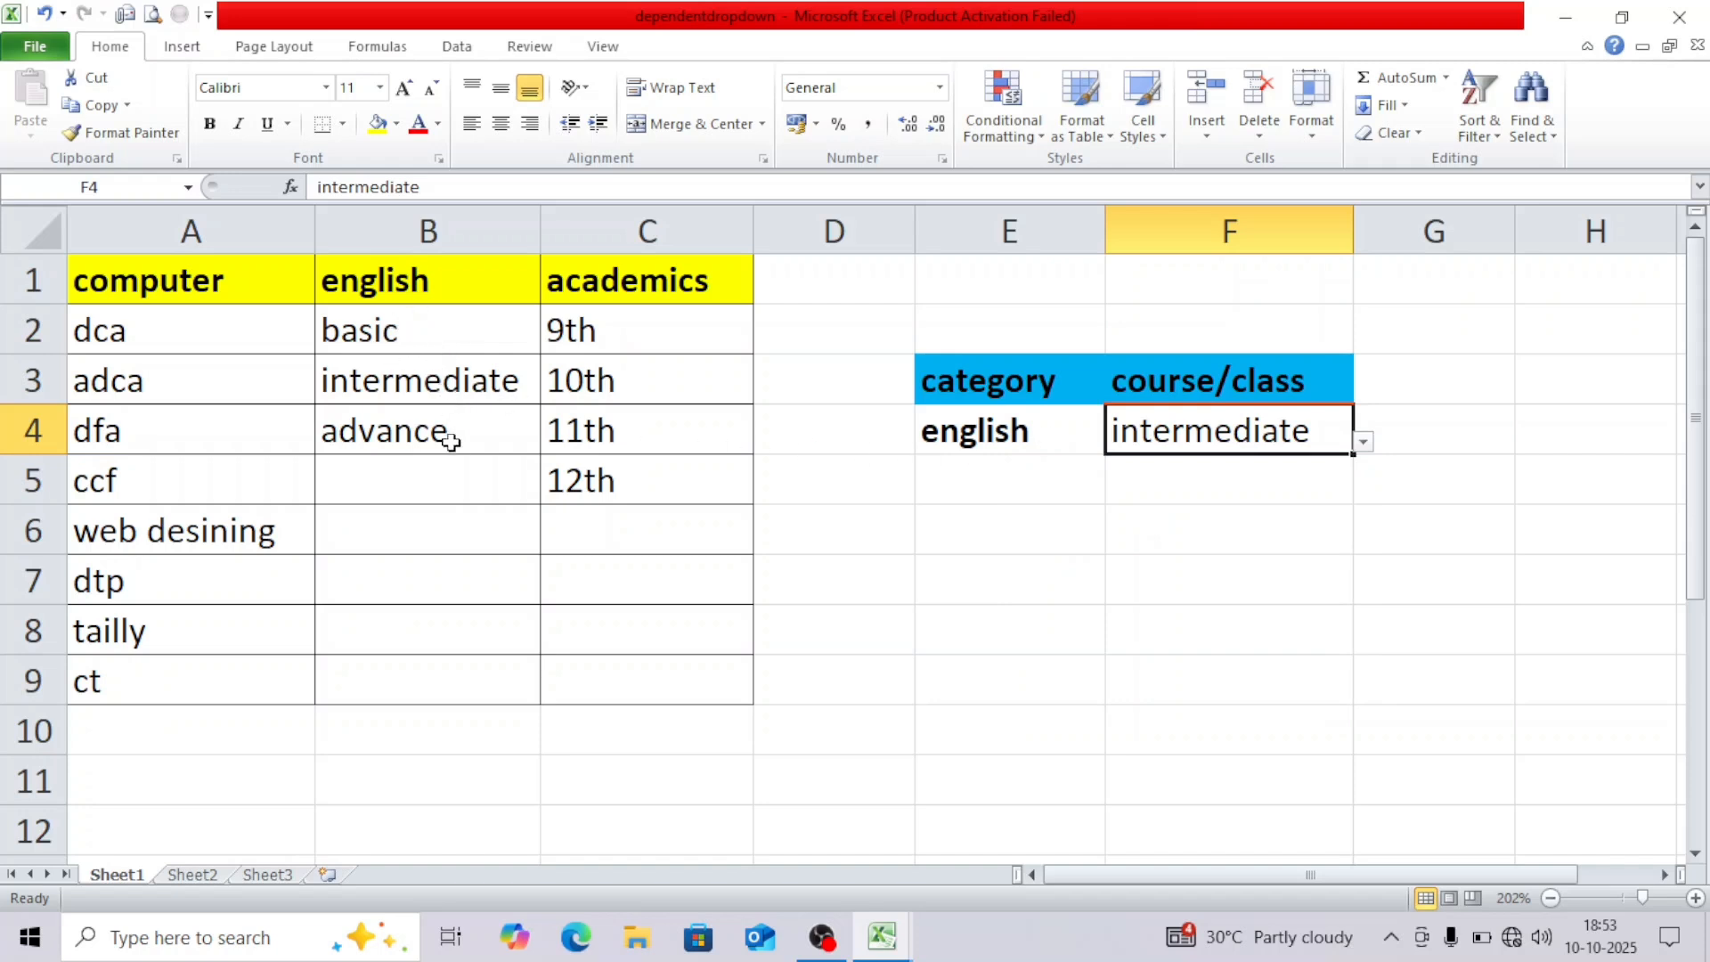
left_click(450, 440)
Choose computer in E4, then adca and web desining in F4, and go to Sheet2.
left_click(1020, 441)
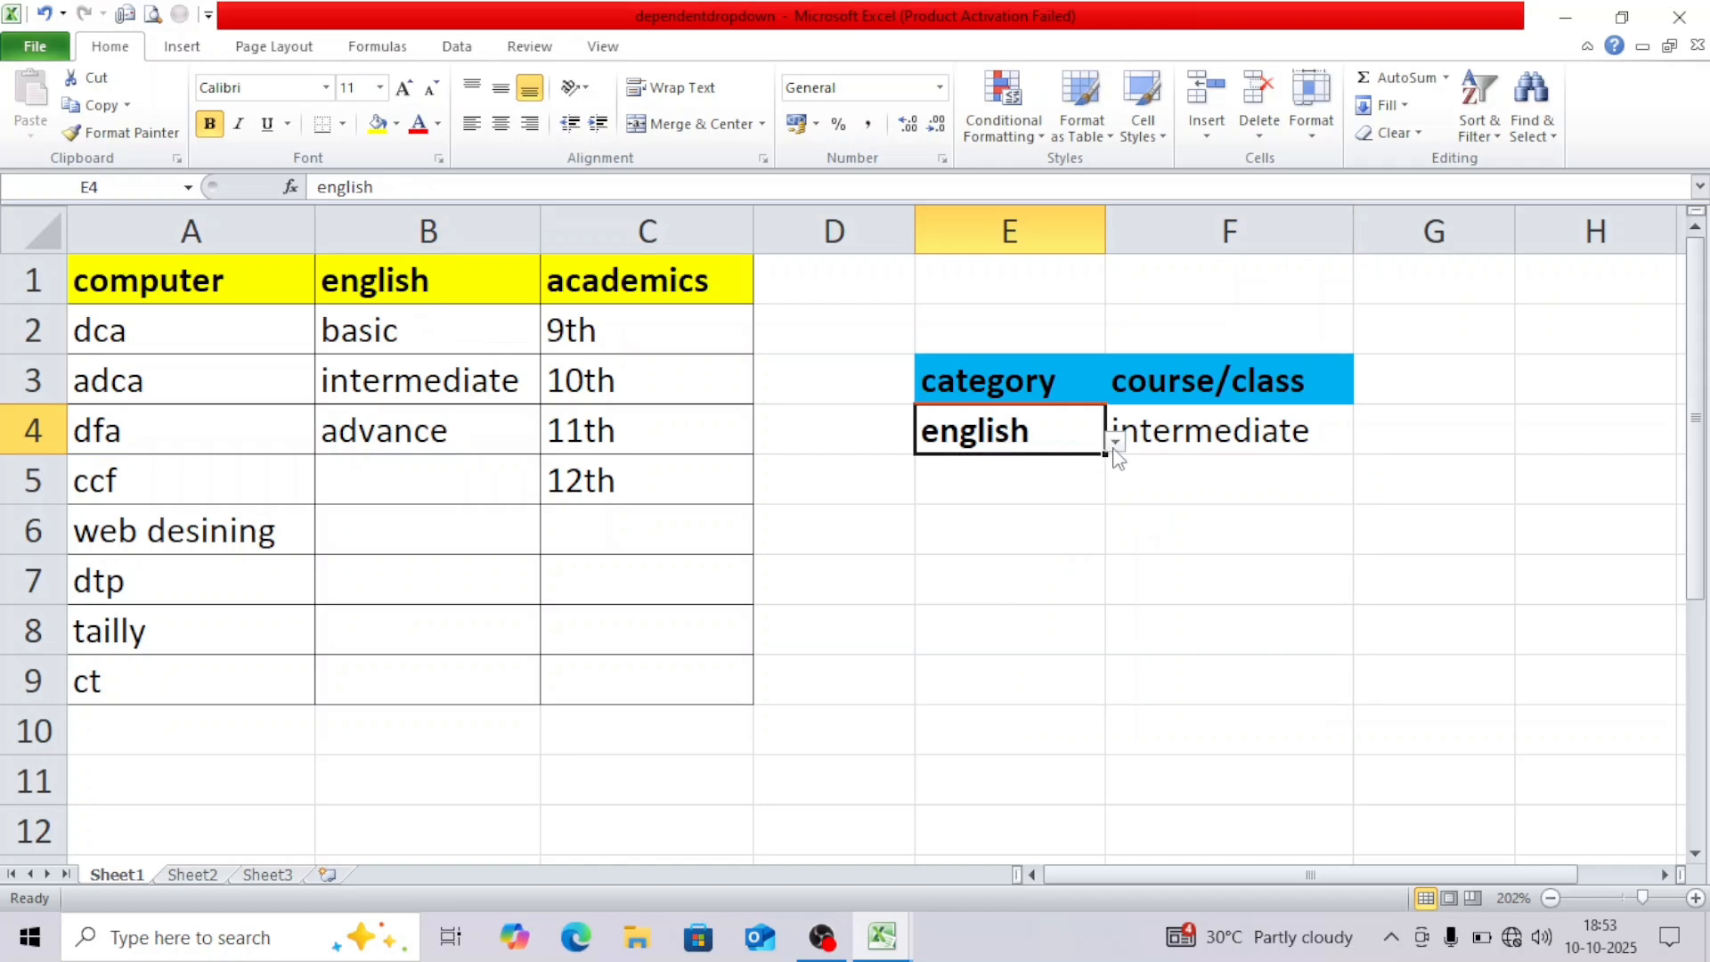
left_click(1116, 442)
left_click(1055, 475)
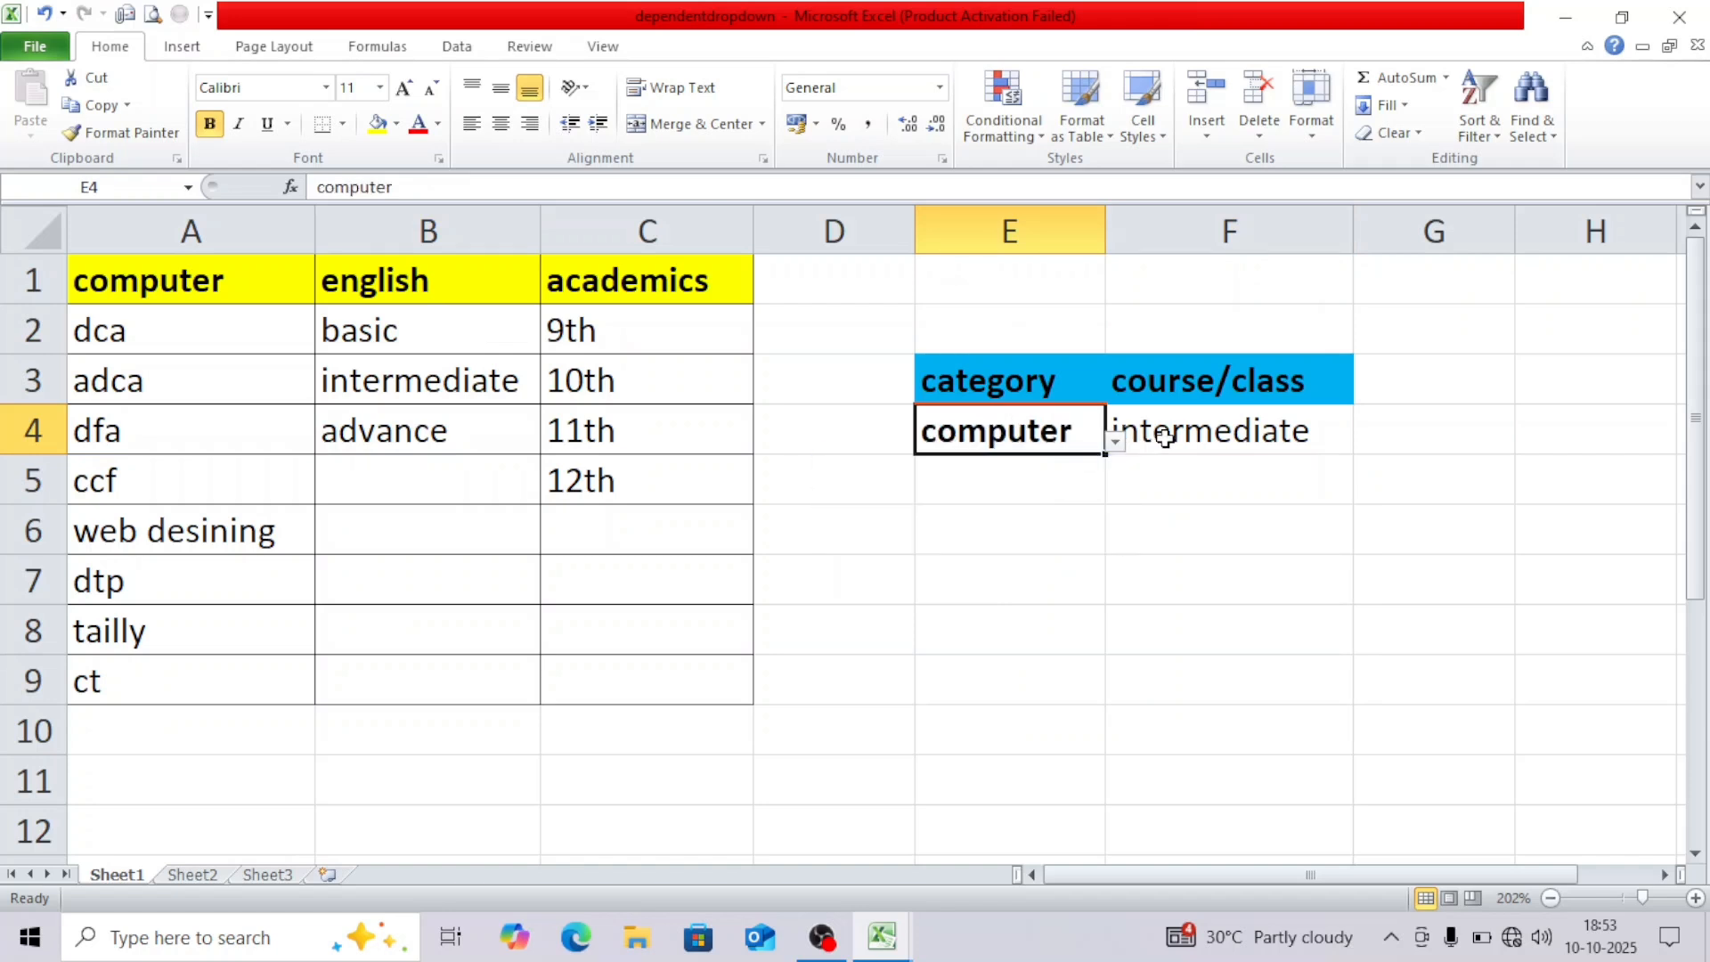
left_click(1165, 436)
left_click(1364, 442)
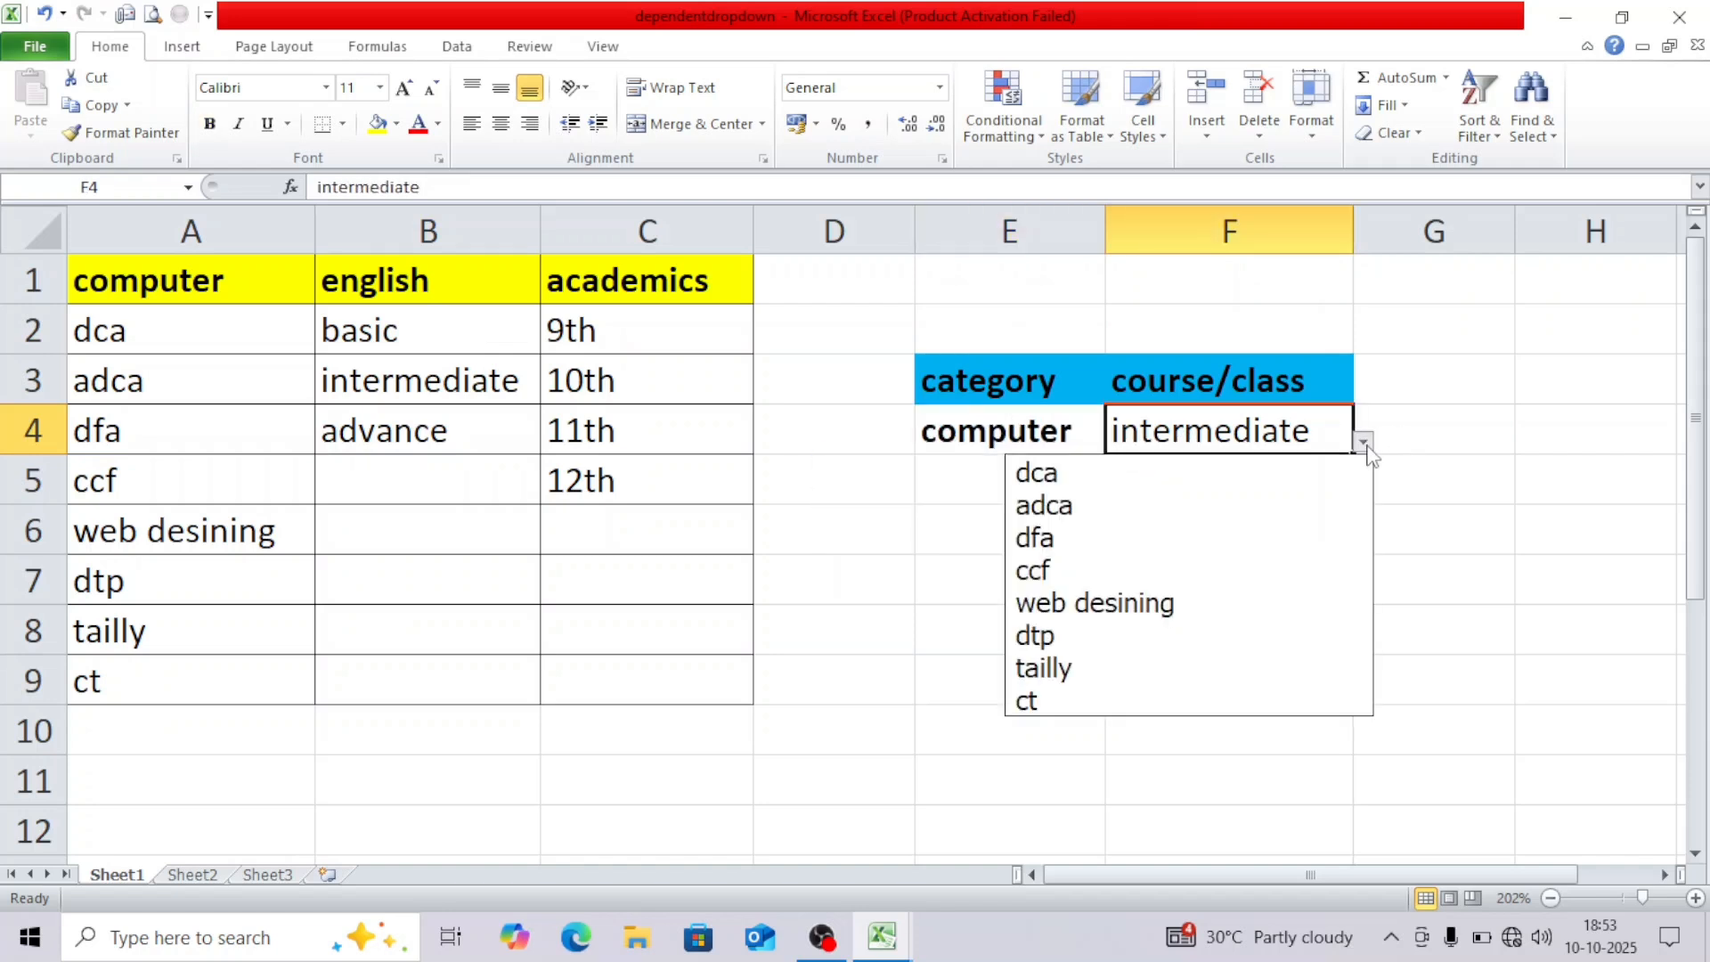
left_click(1300, 499)
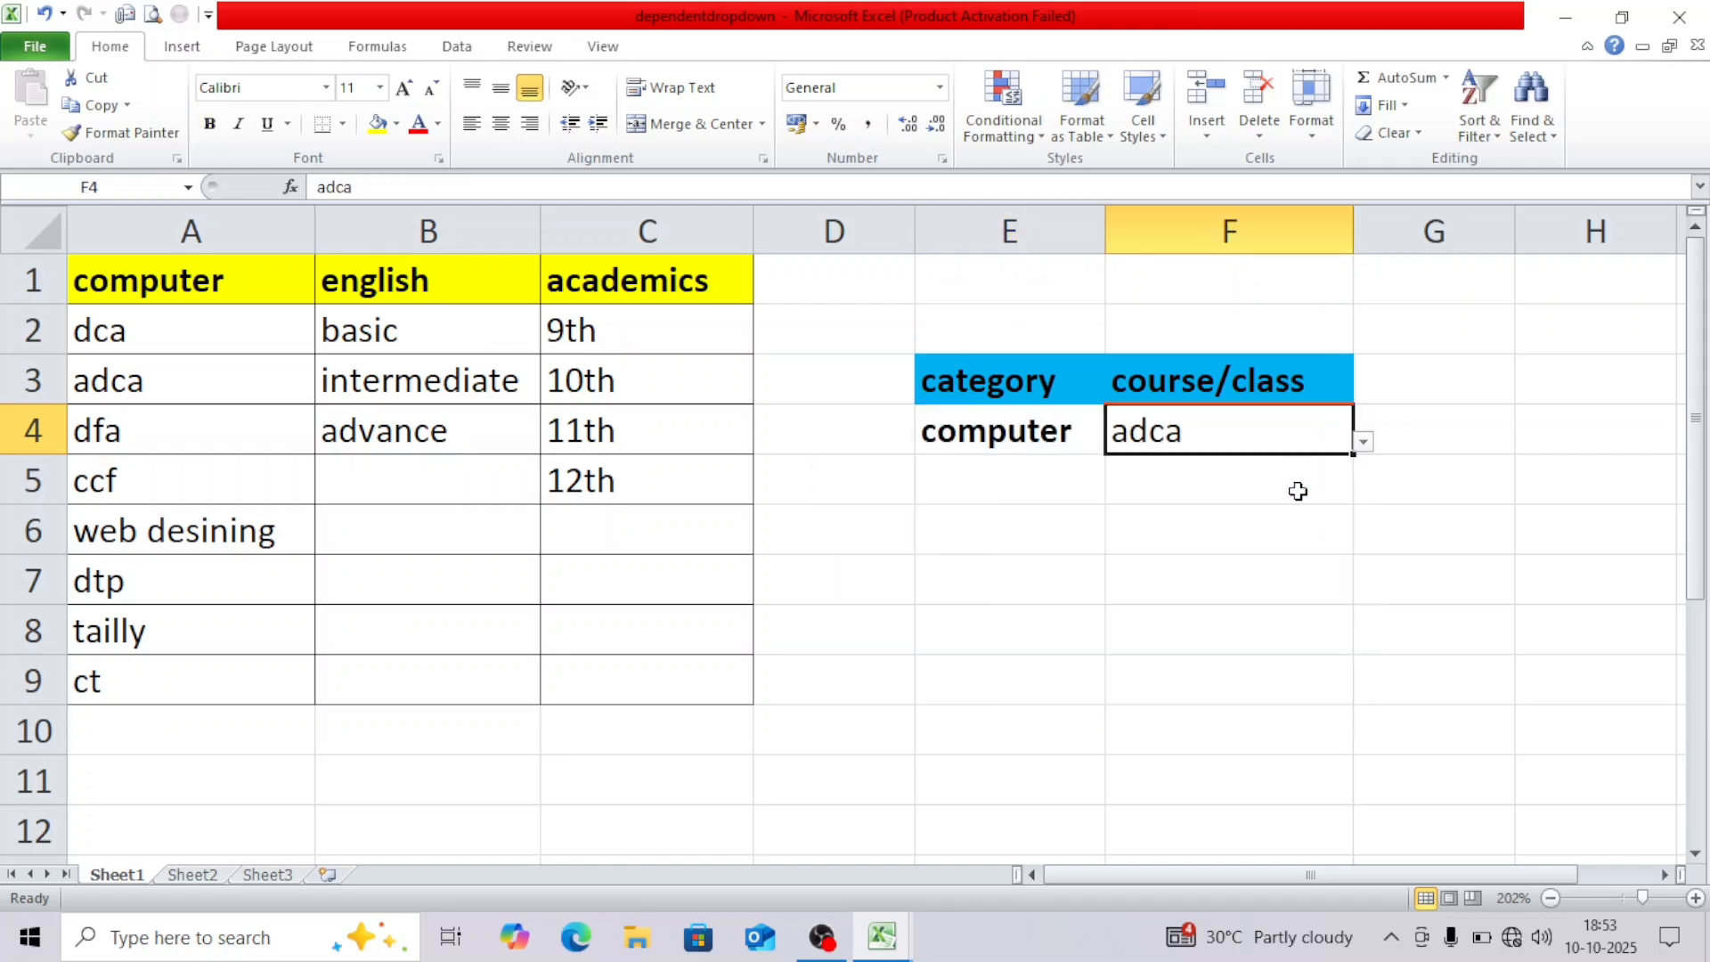
left_click(1364, 445)
left_click(1294, 598)
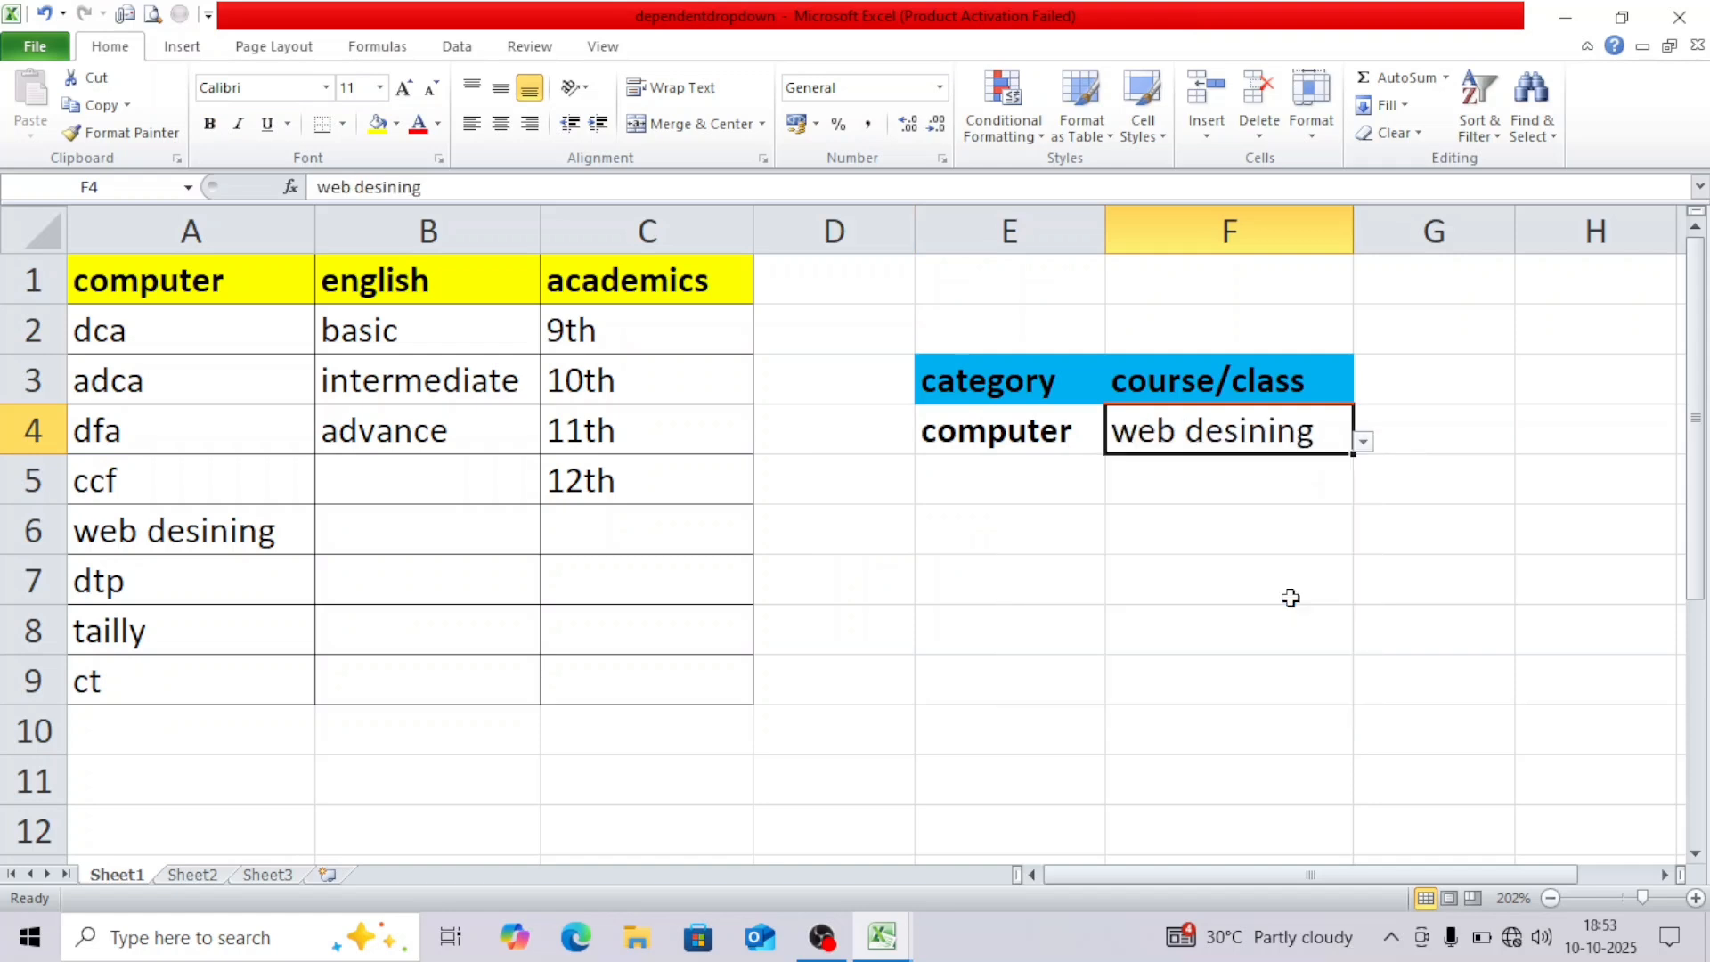
left_click(1035, 434)
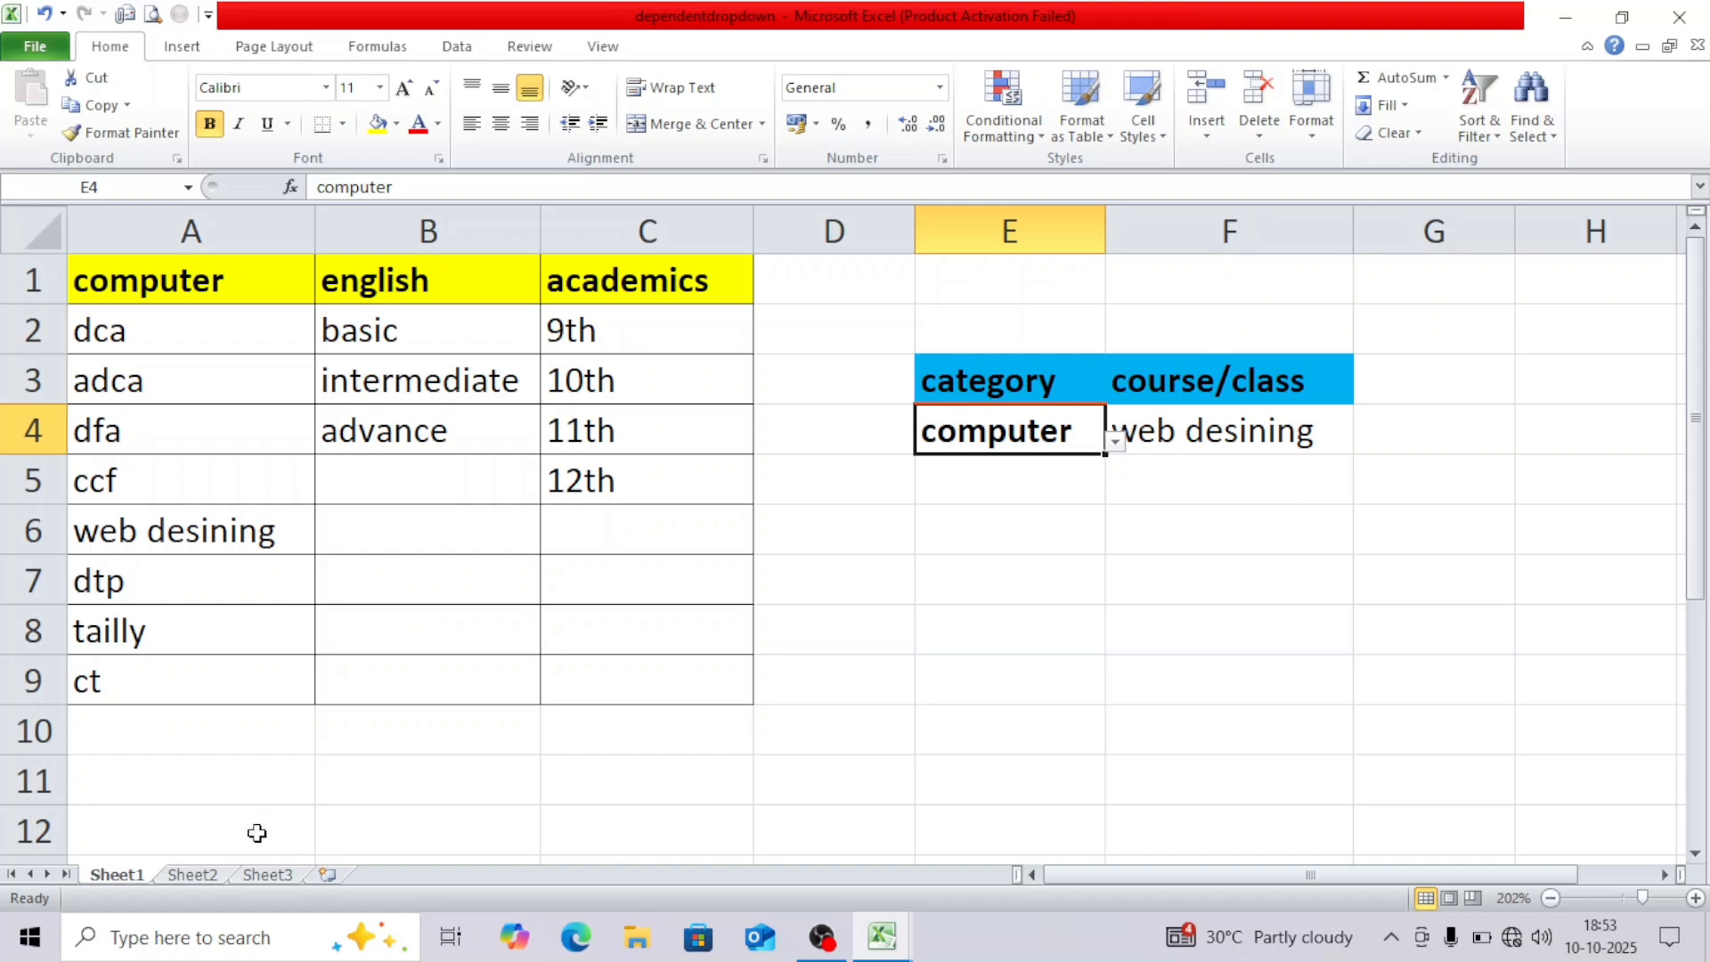
left_click(187, 879)
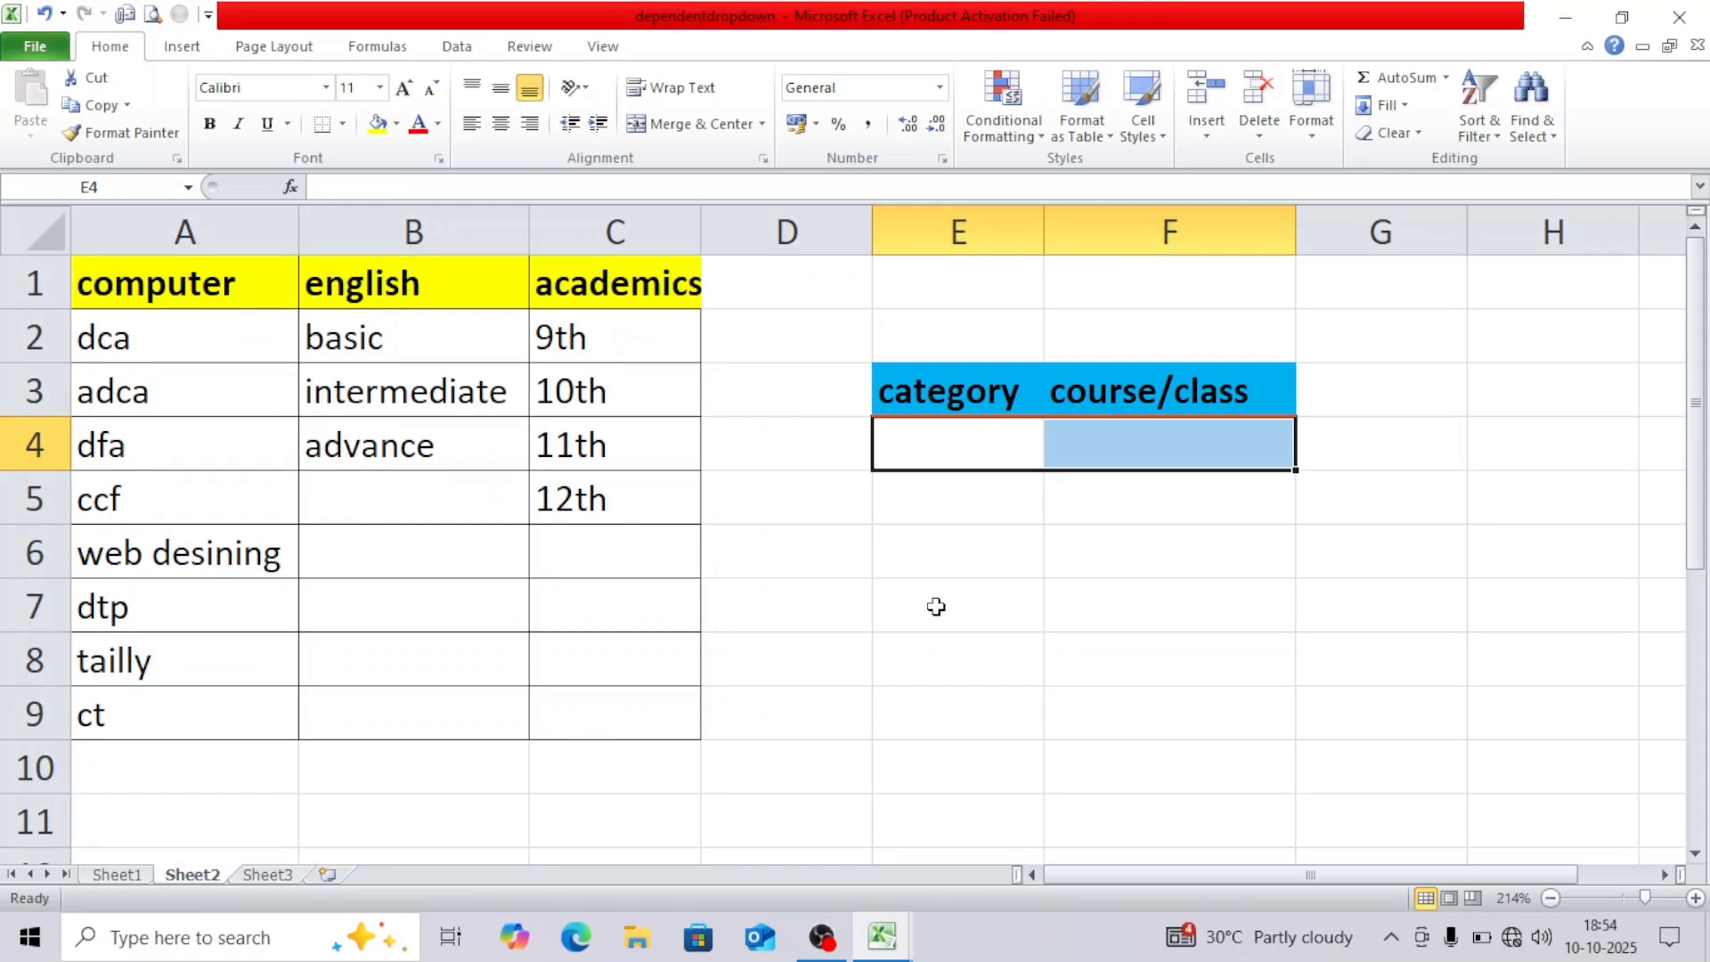
Select the blank category cell E4 on Sheet2 and bring up the Data ribbon.
left_click(942, 440)
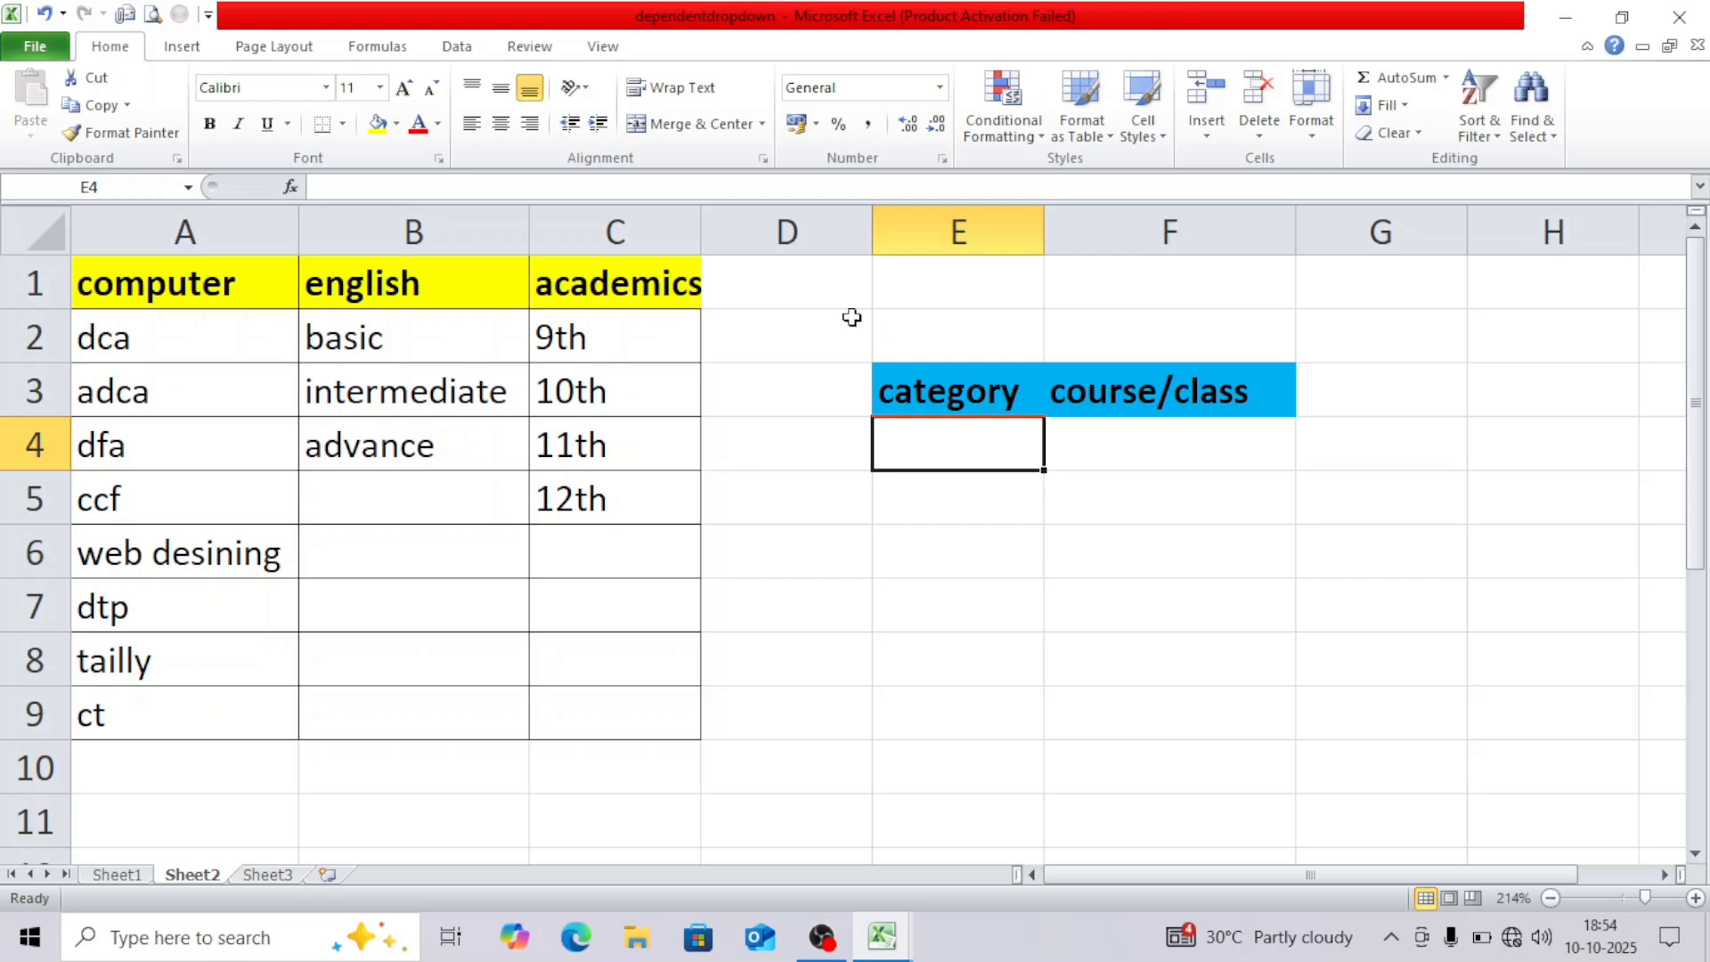
left_click(477, 59)
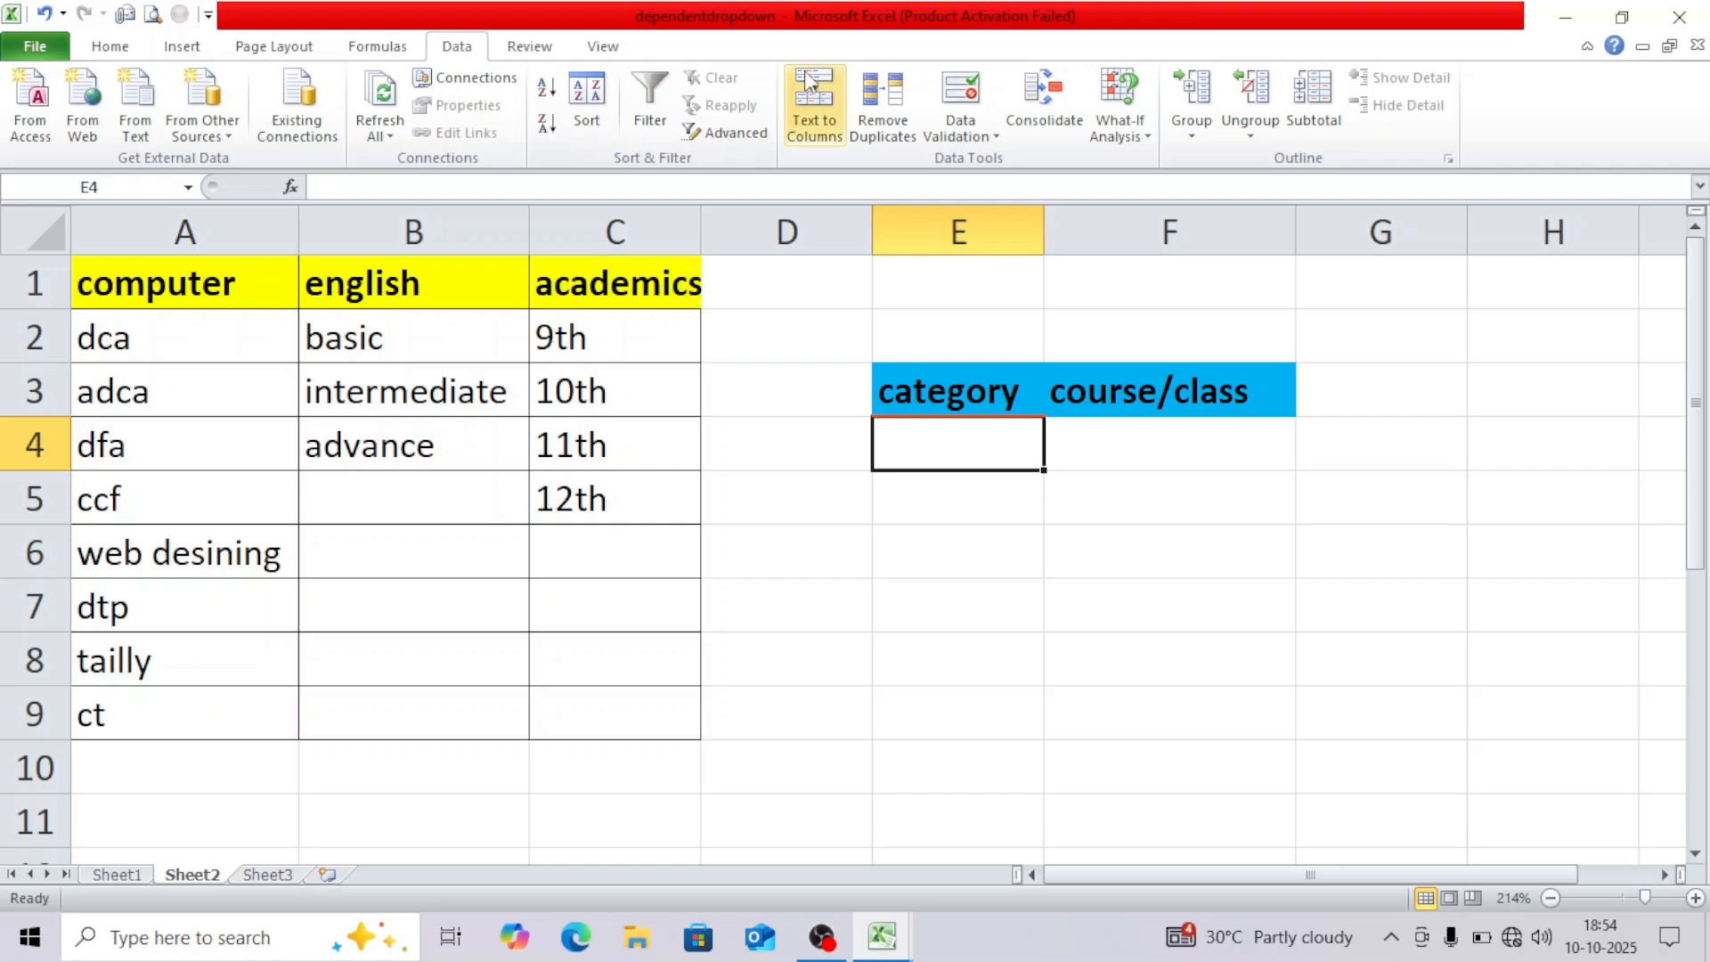
Give E4 List validation with source =$A$1:$C$1 (computer, english, academics).
left_click(998, 139)
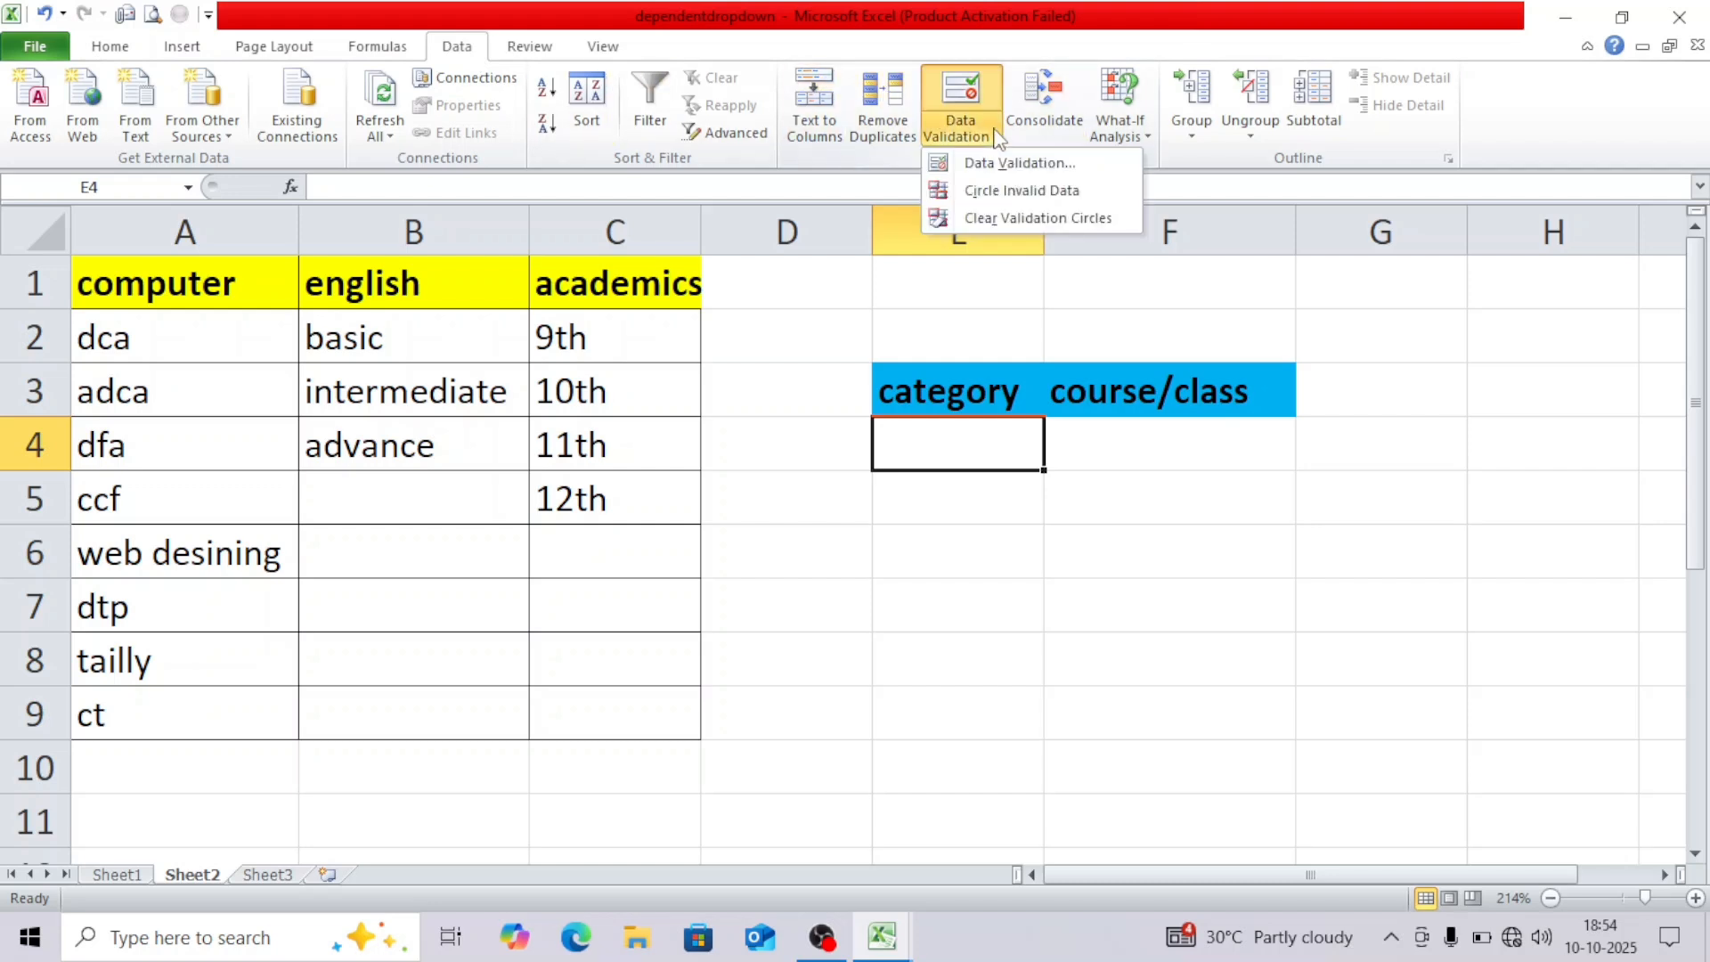
left_click(998, 164)
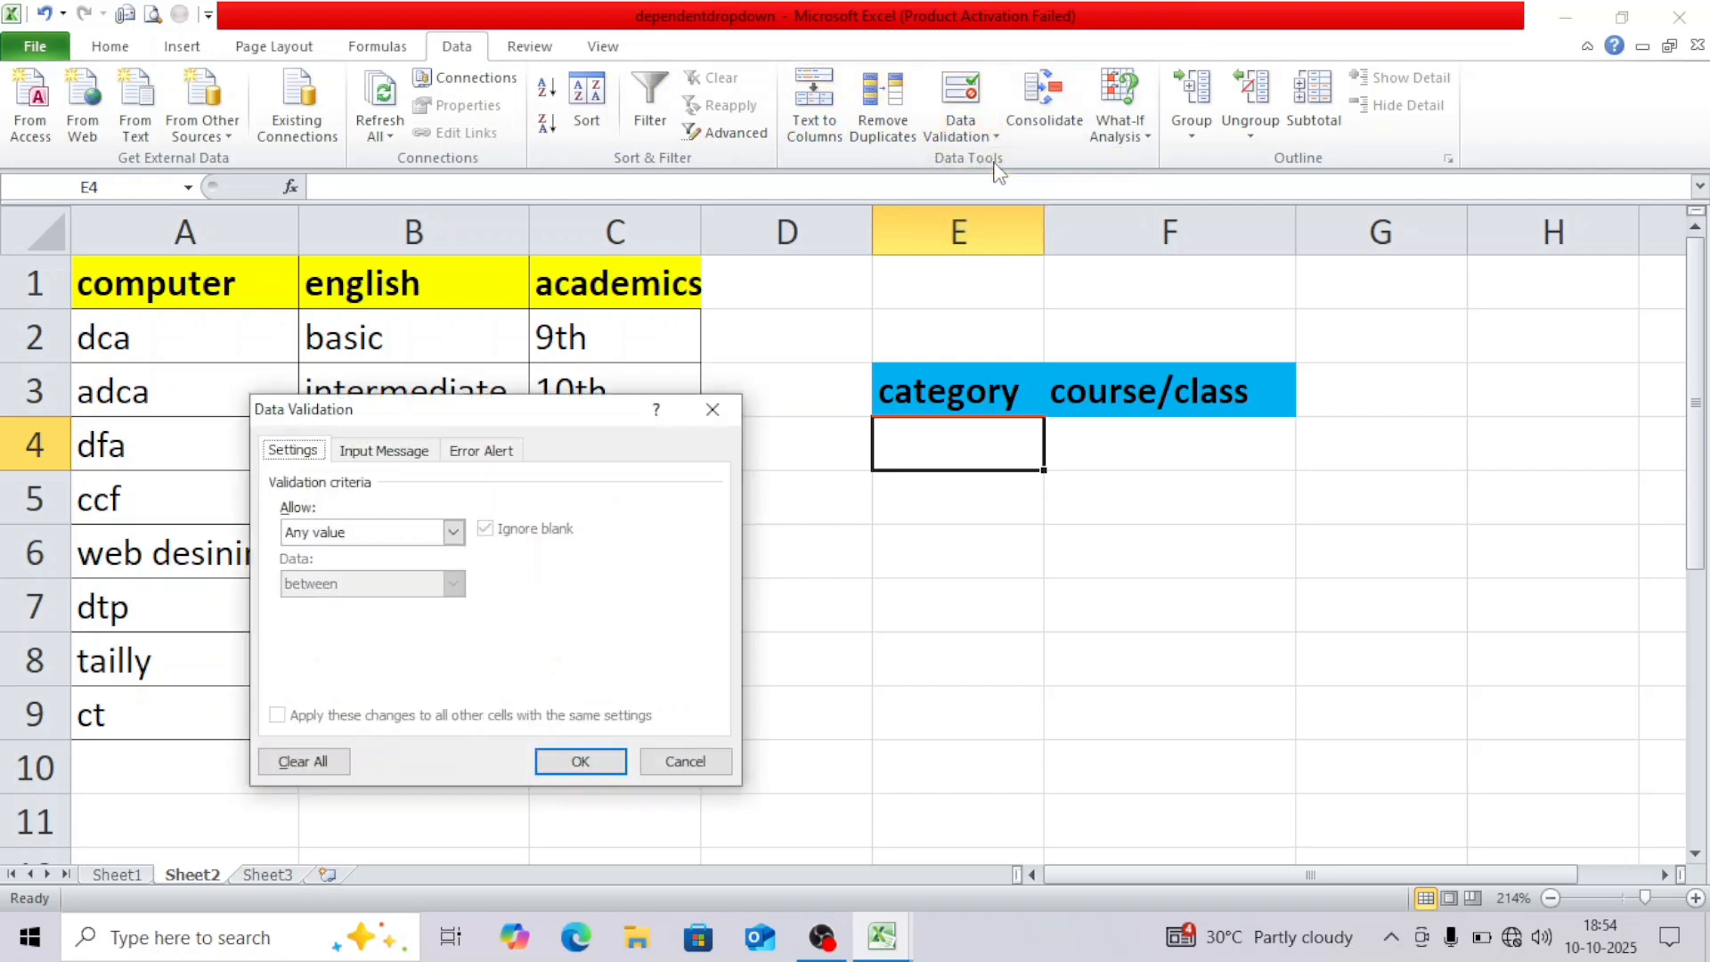
left_click(455, 533)
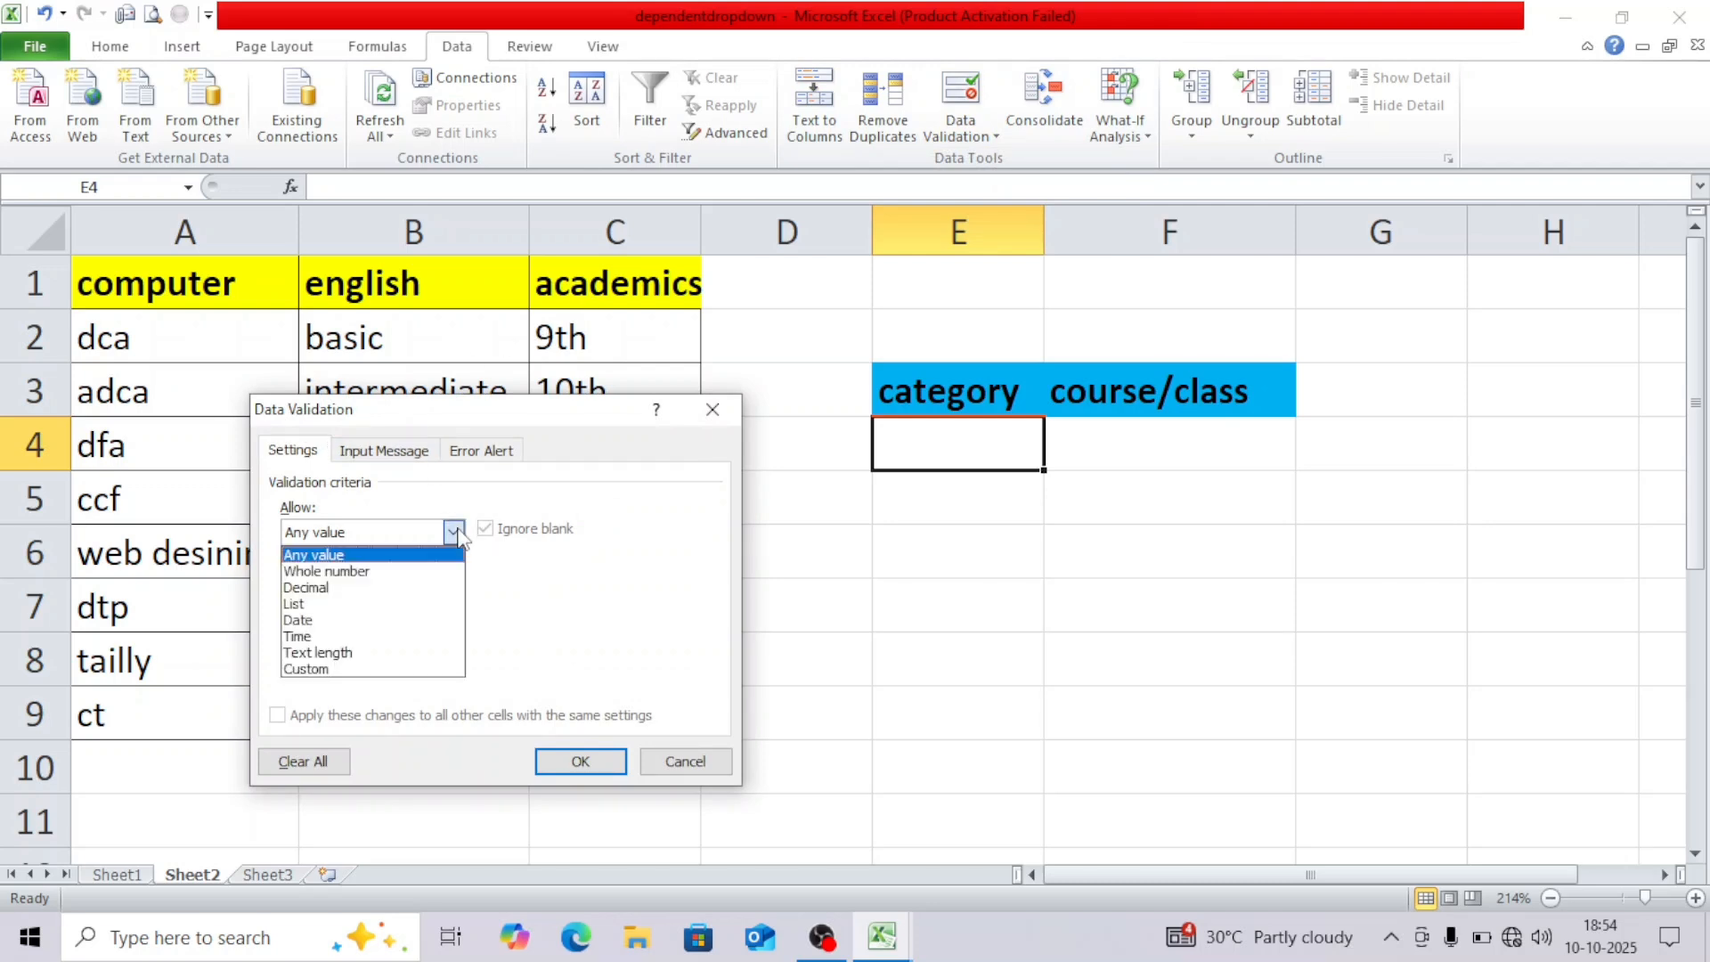
left_click(439, 603)
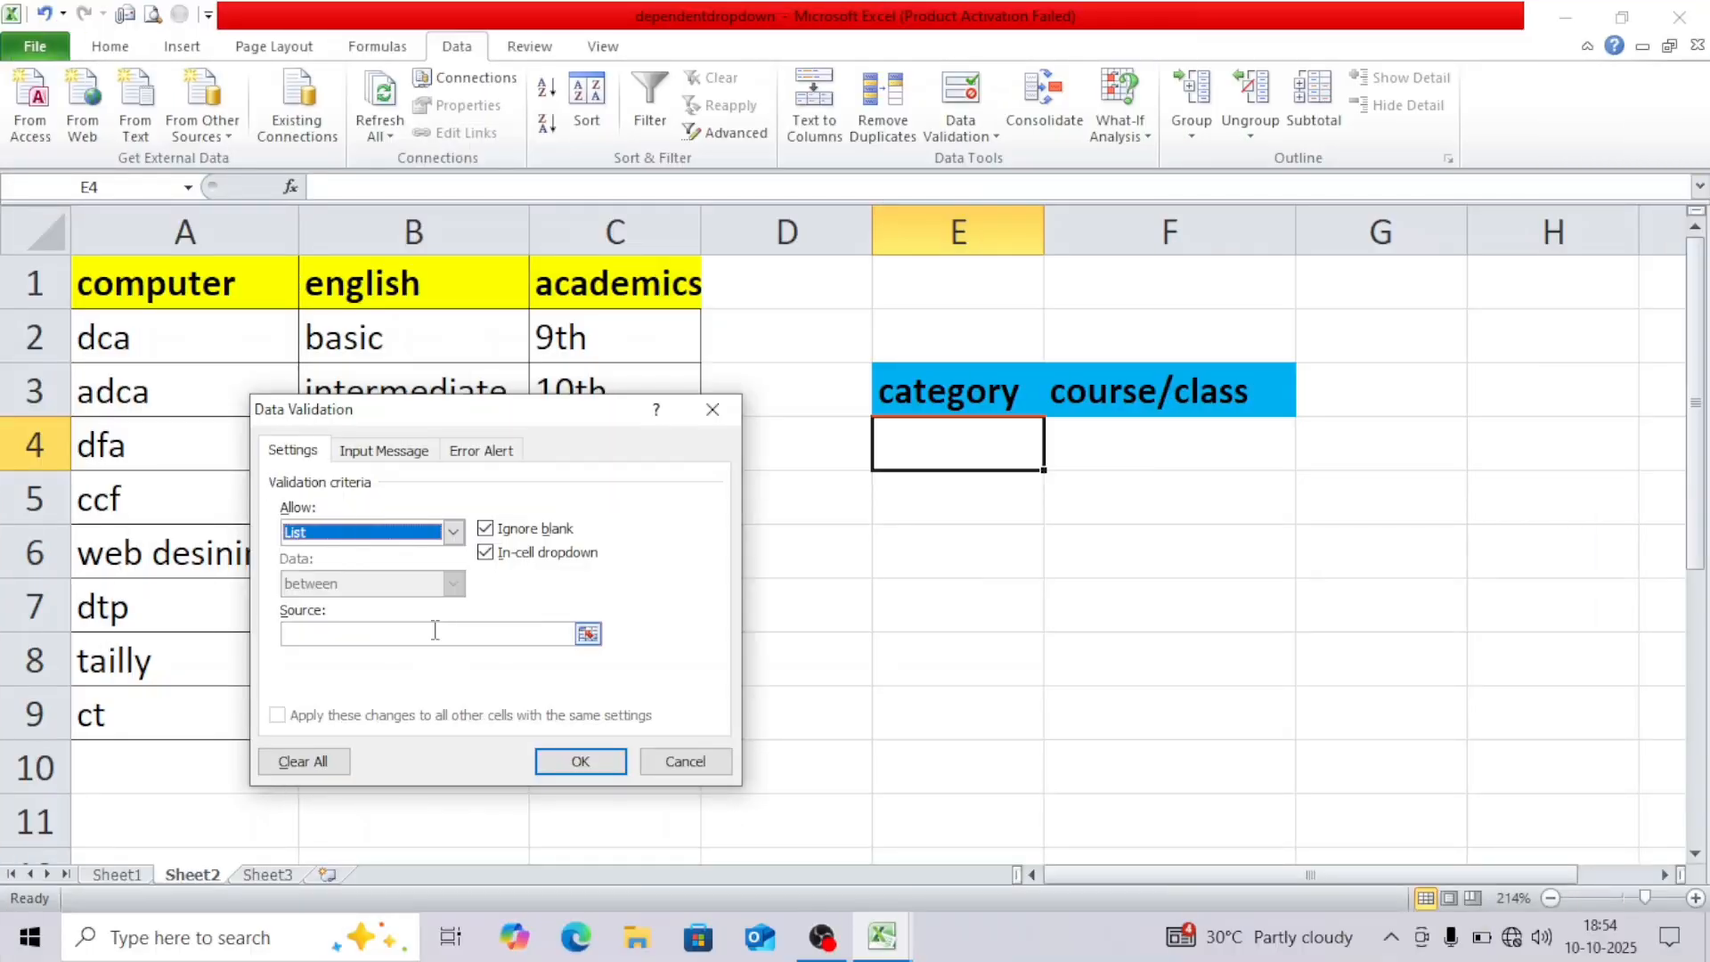
left_click(436, 634)
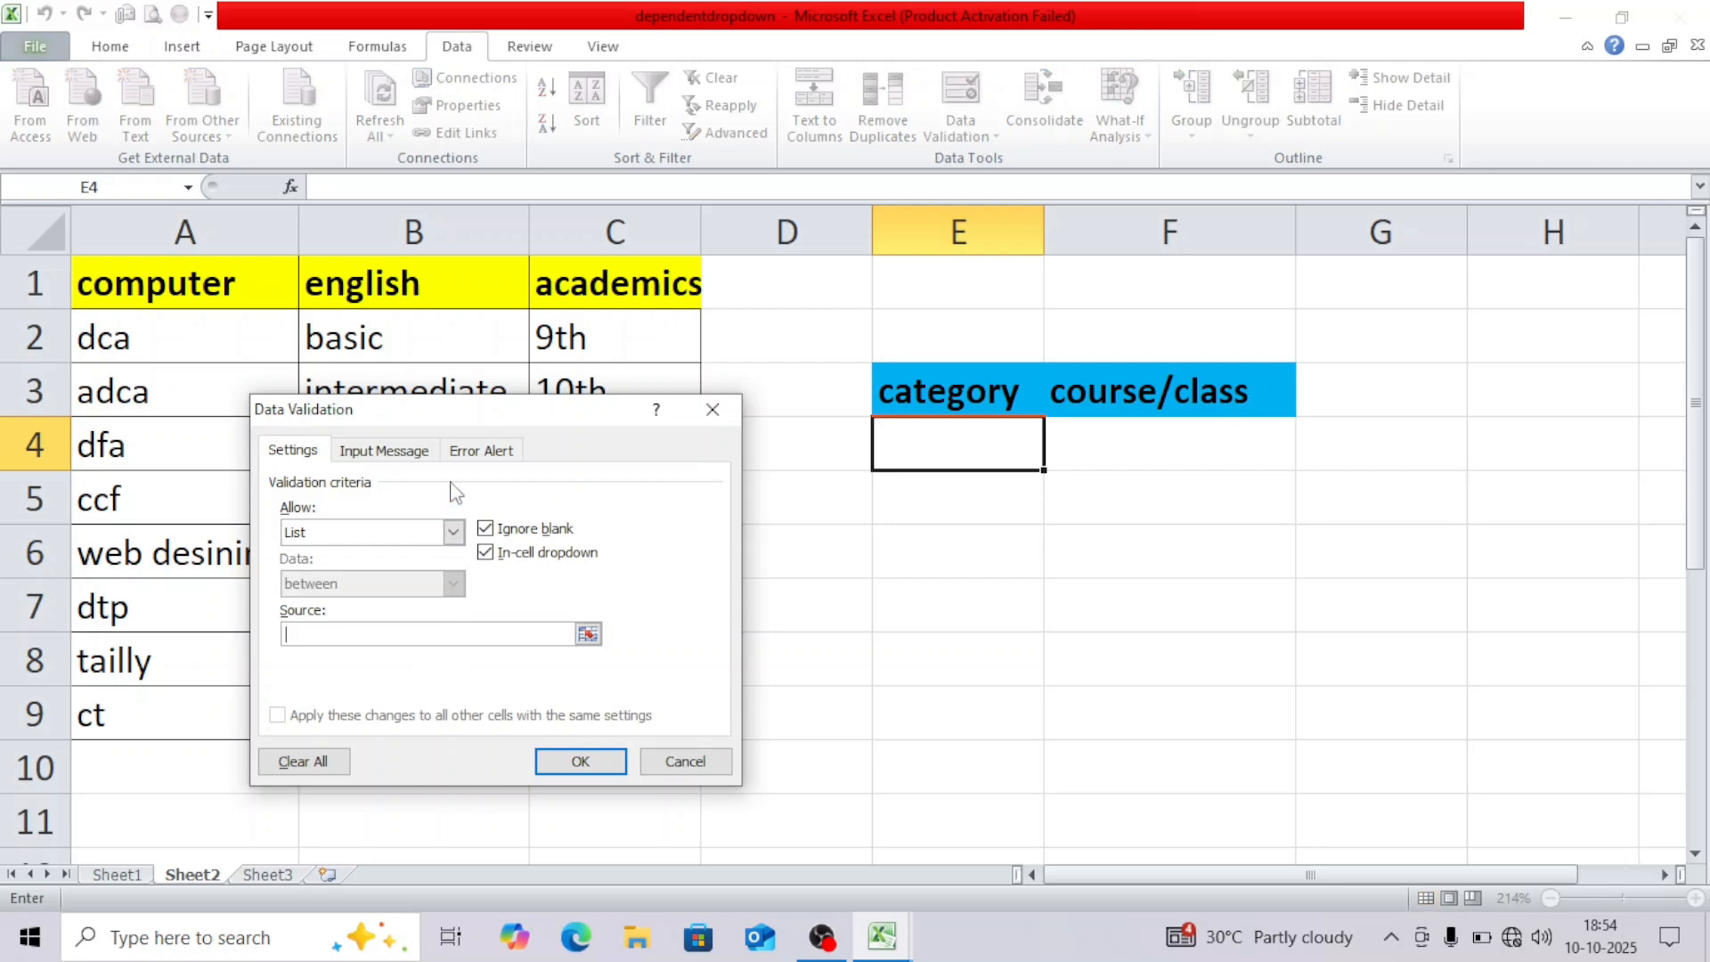
left_click_drag(483, 407, 385, 490)
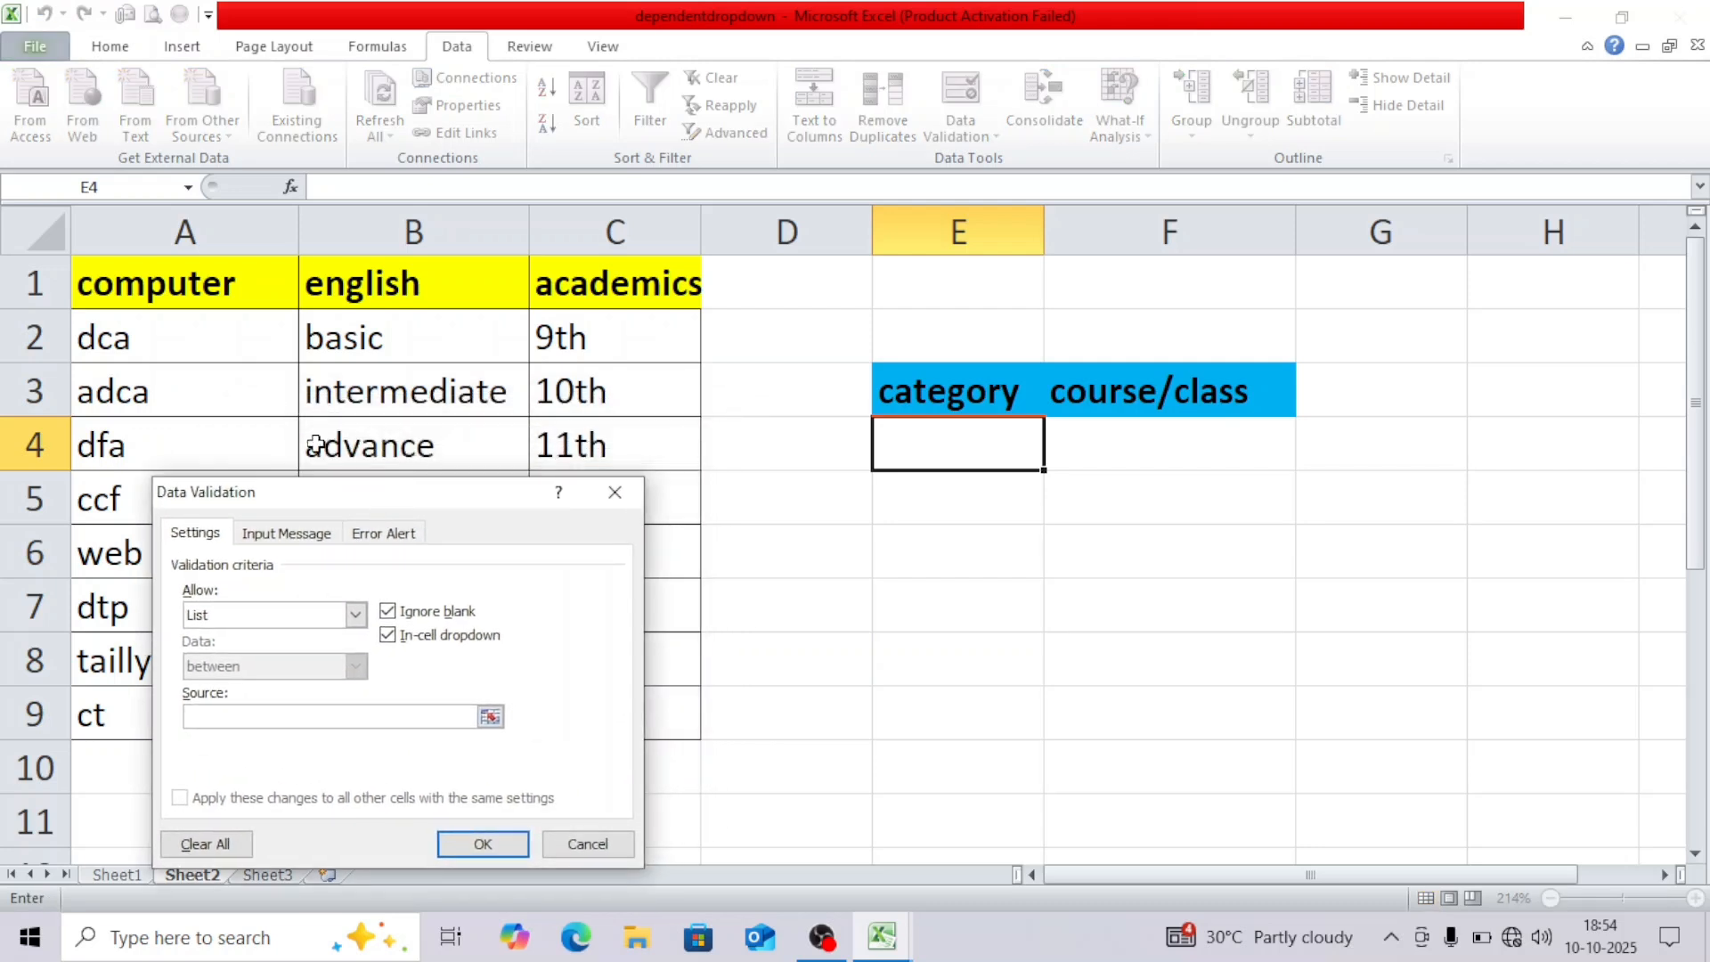
left_click_drag(110, 292, 607, 299)
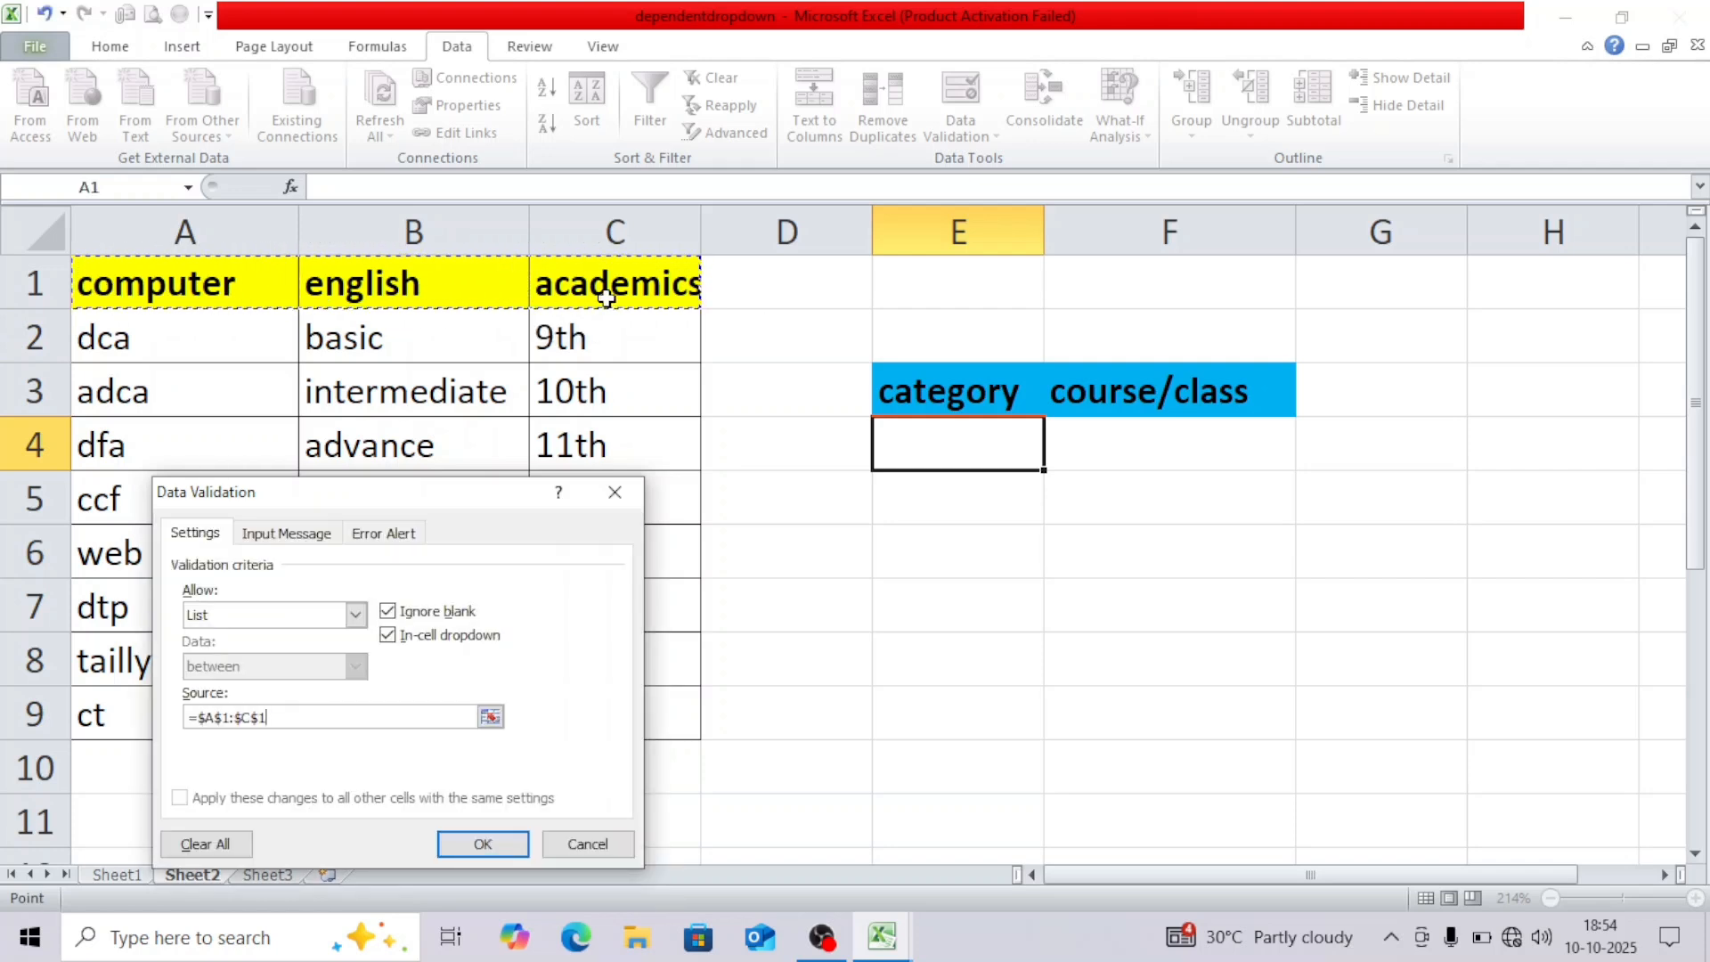
left_click(506, 846)
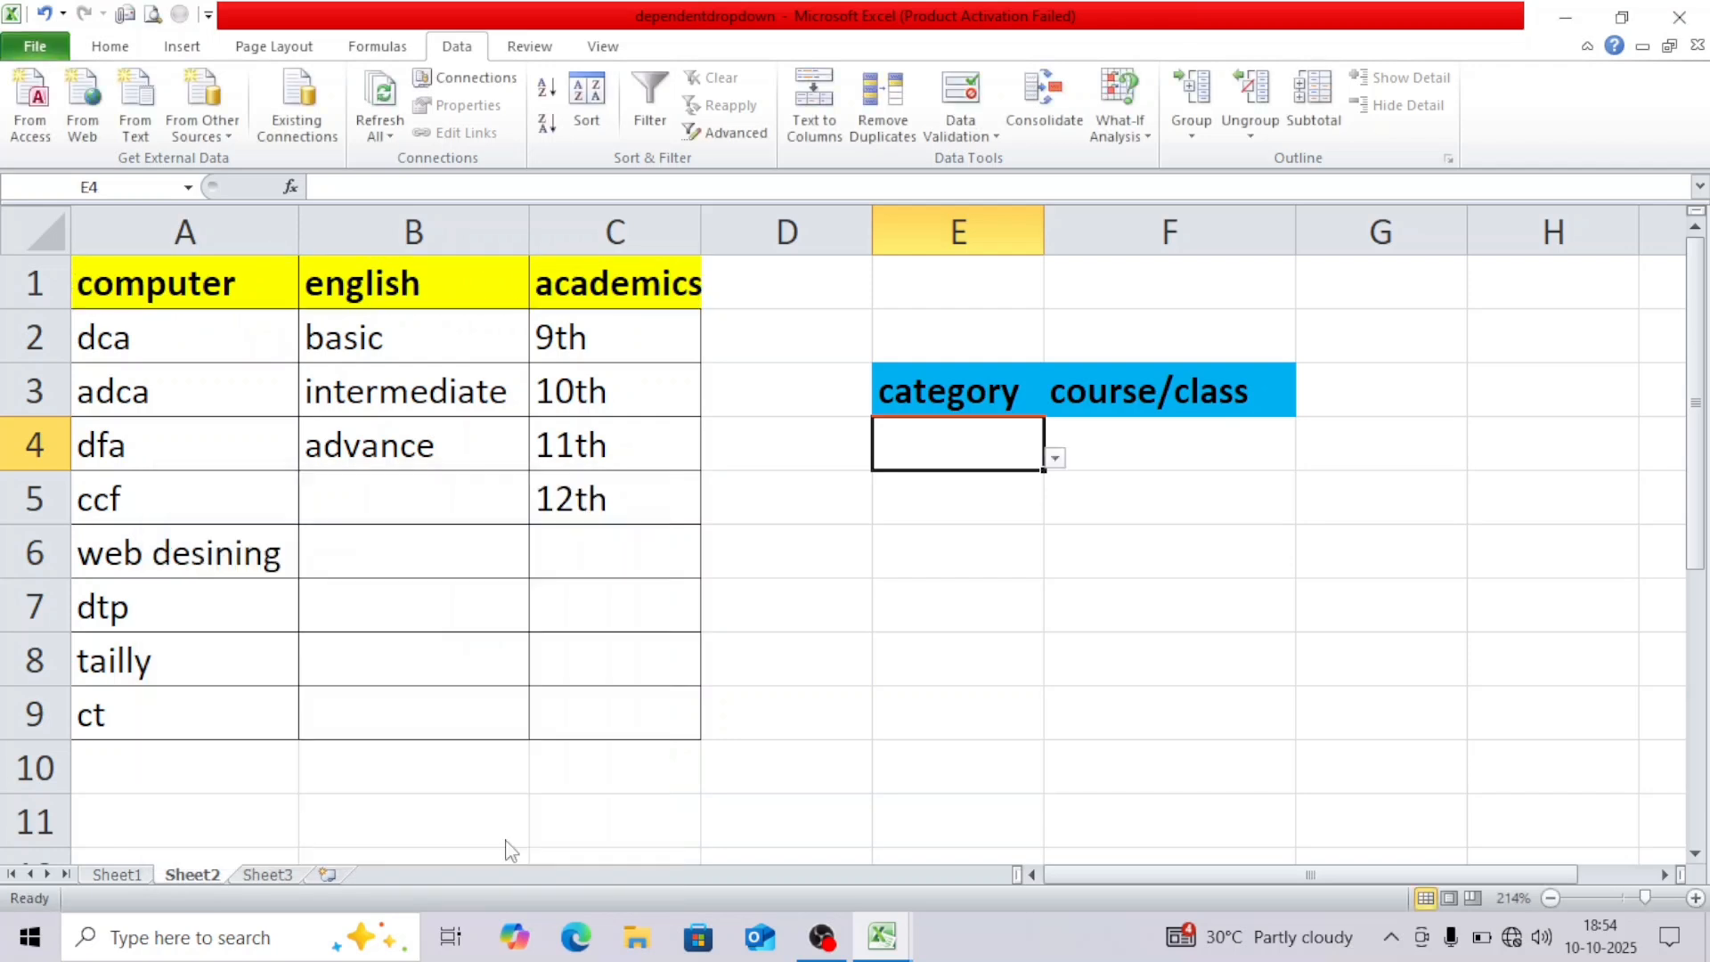
Cycle E4 through computer, english and academics, leave academics, and widen column E.
left_click(1056, 458)
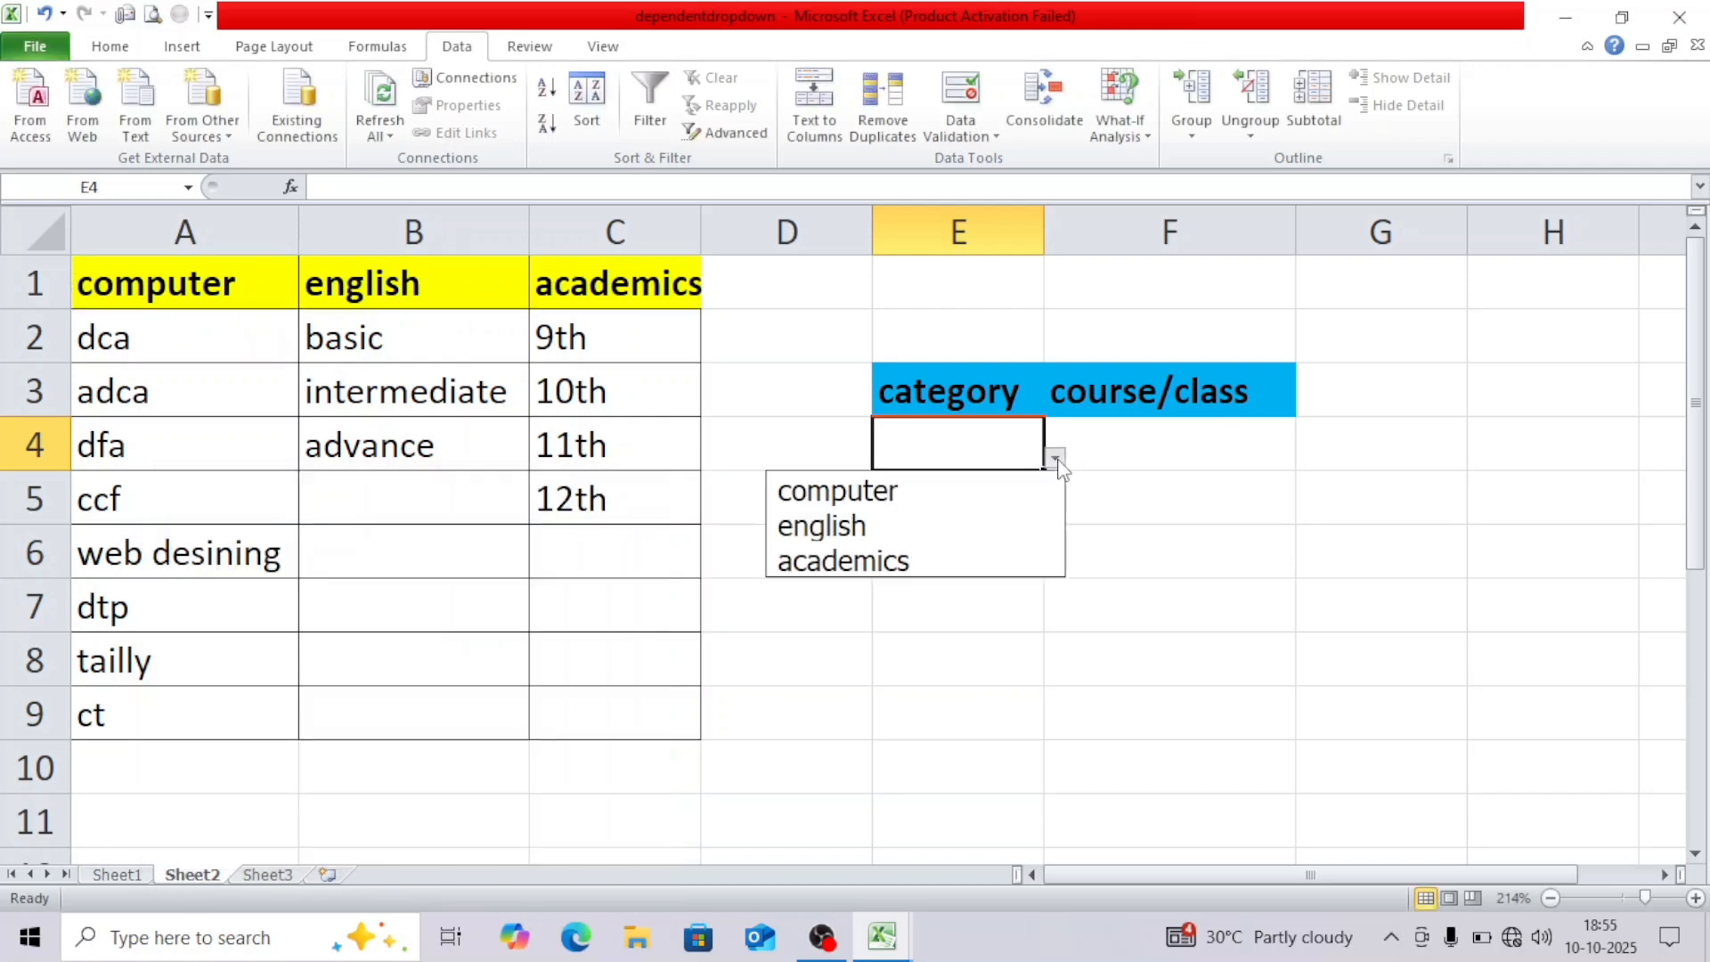
left_click(1011, 515)
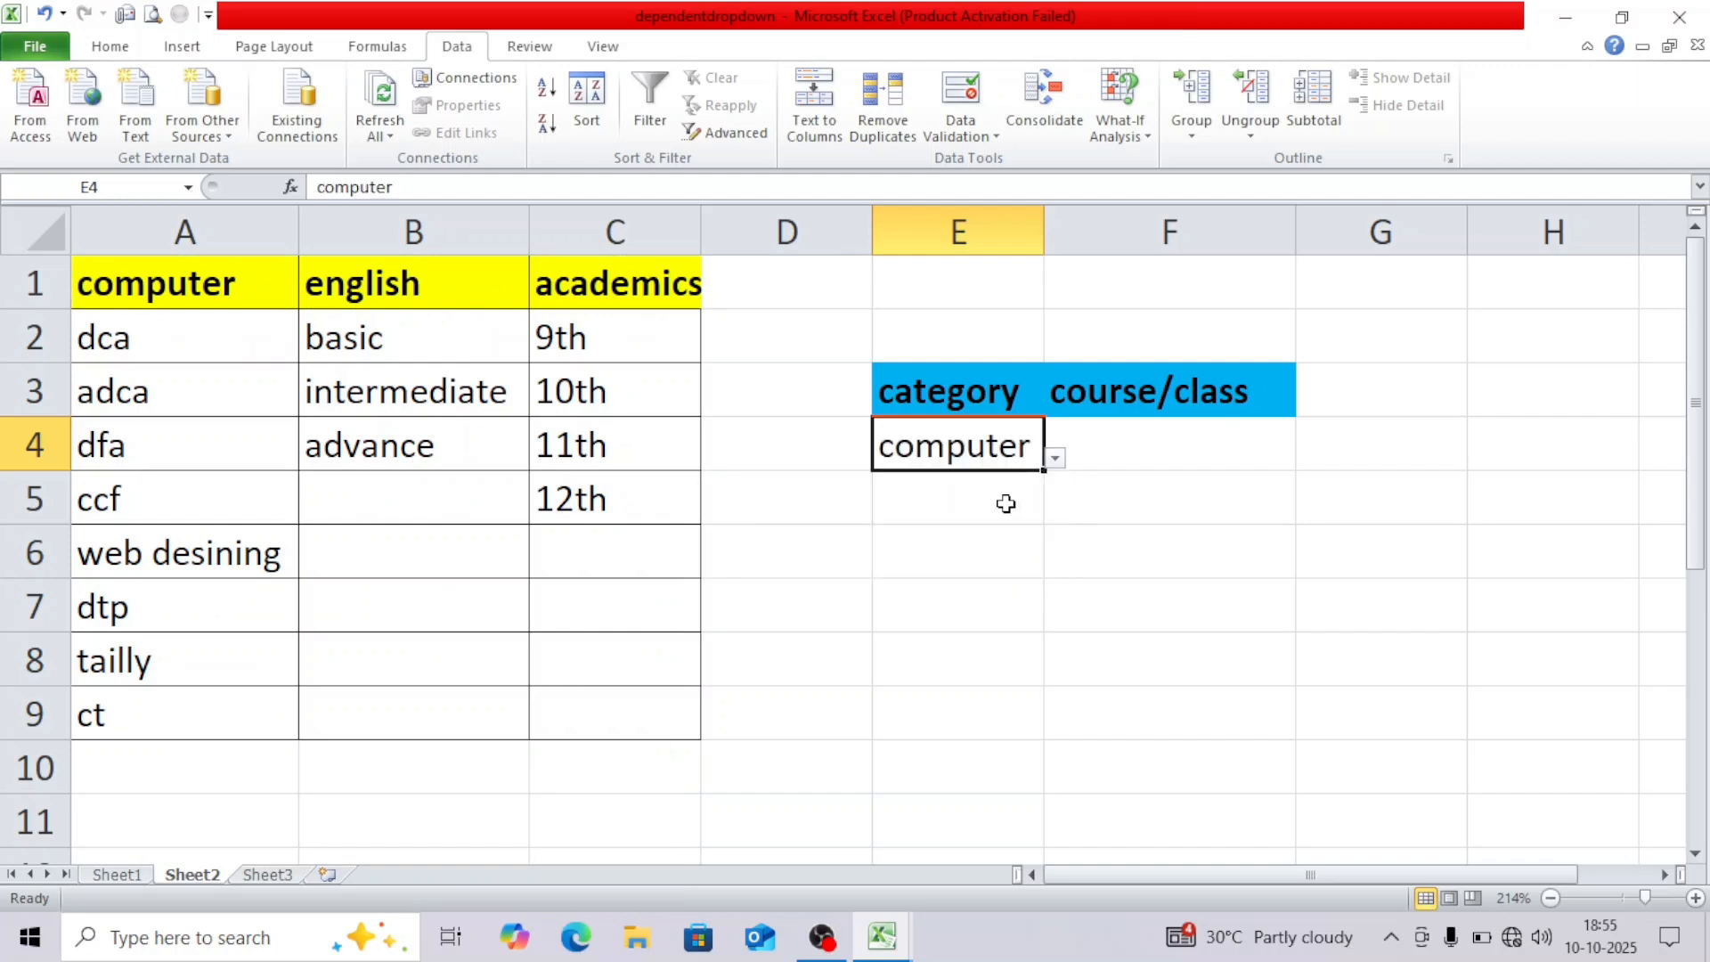
left_click(1056, 460)
left_click(943, 527)
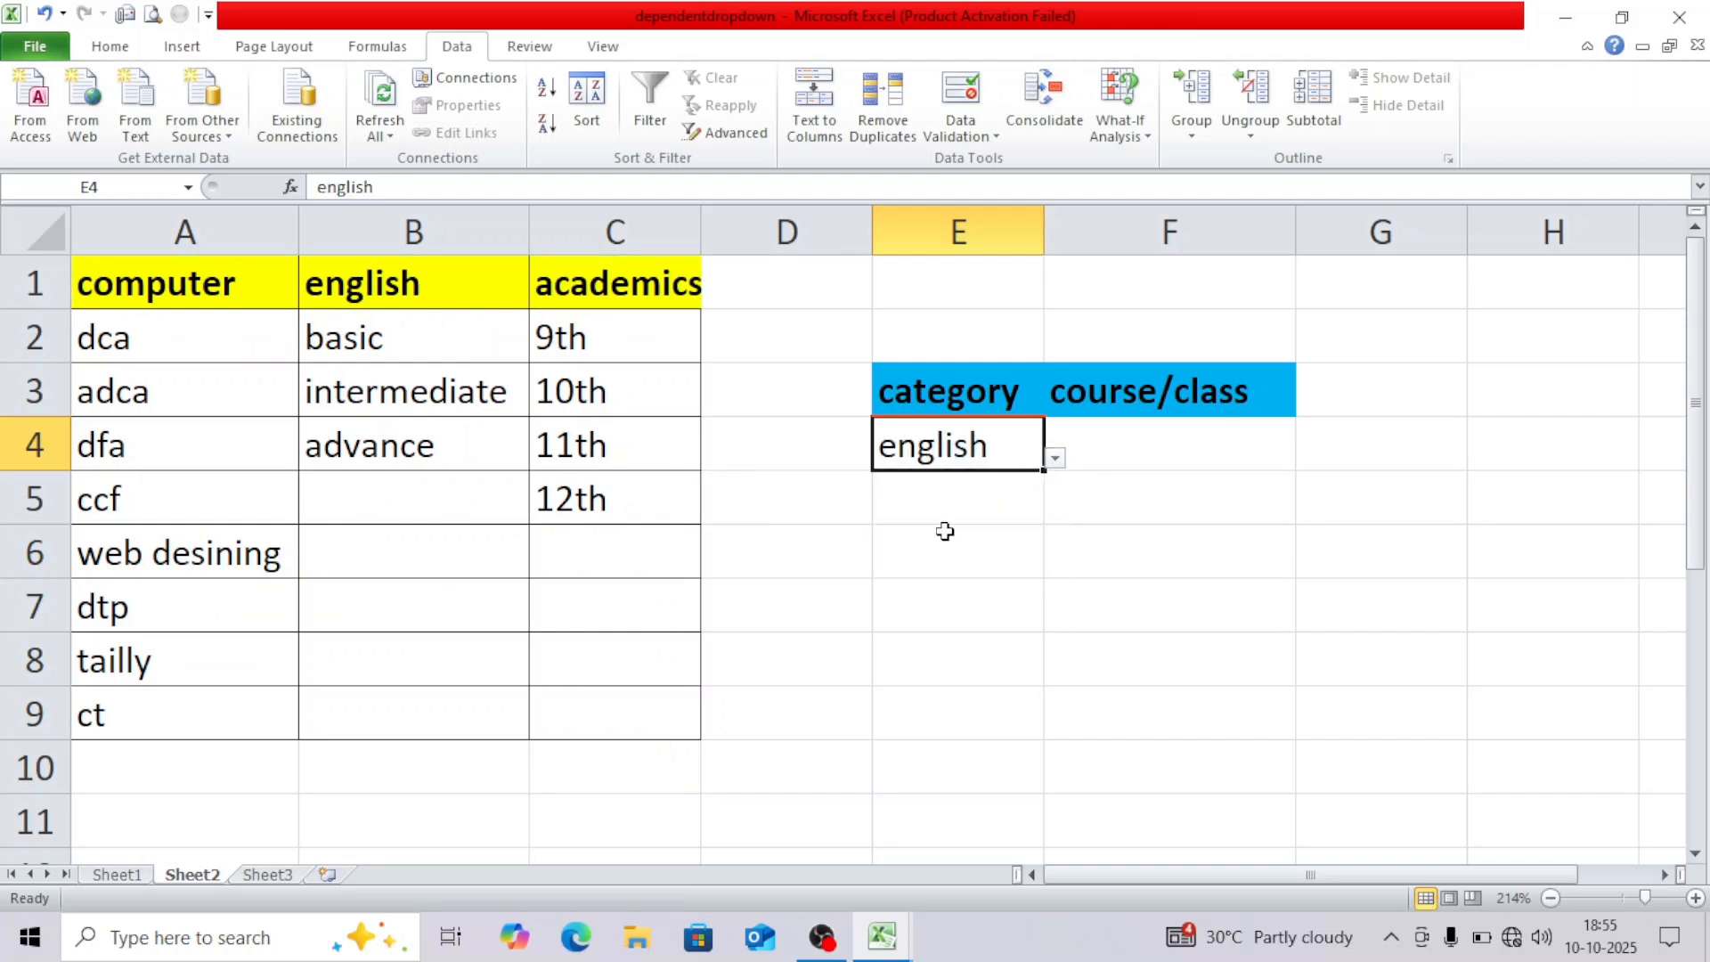
left_click(1057, 459)
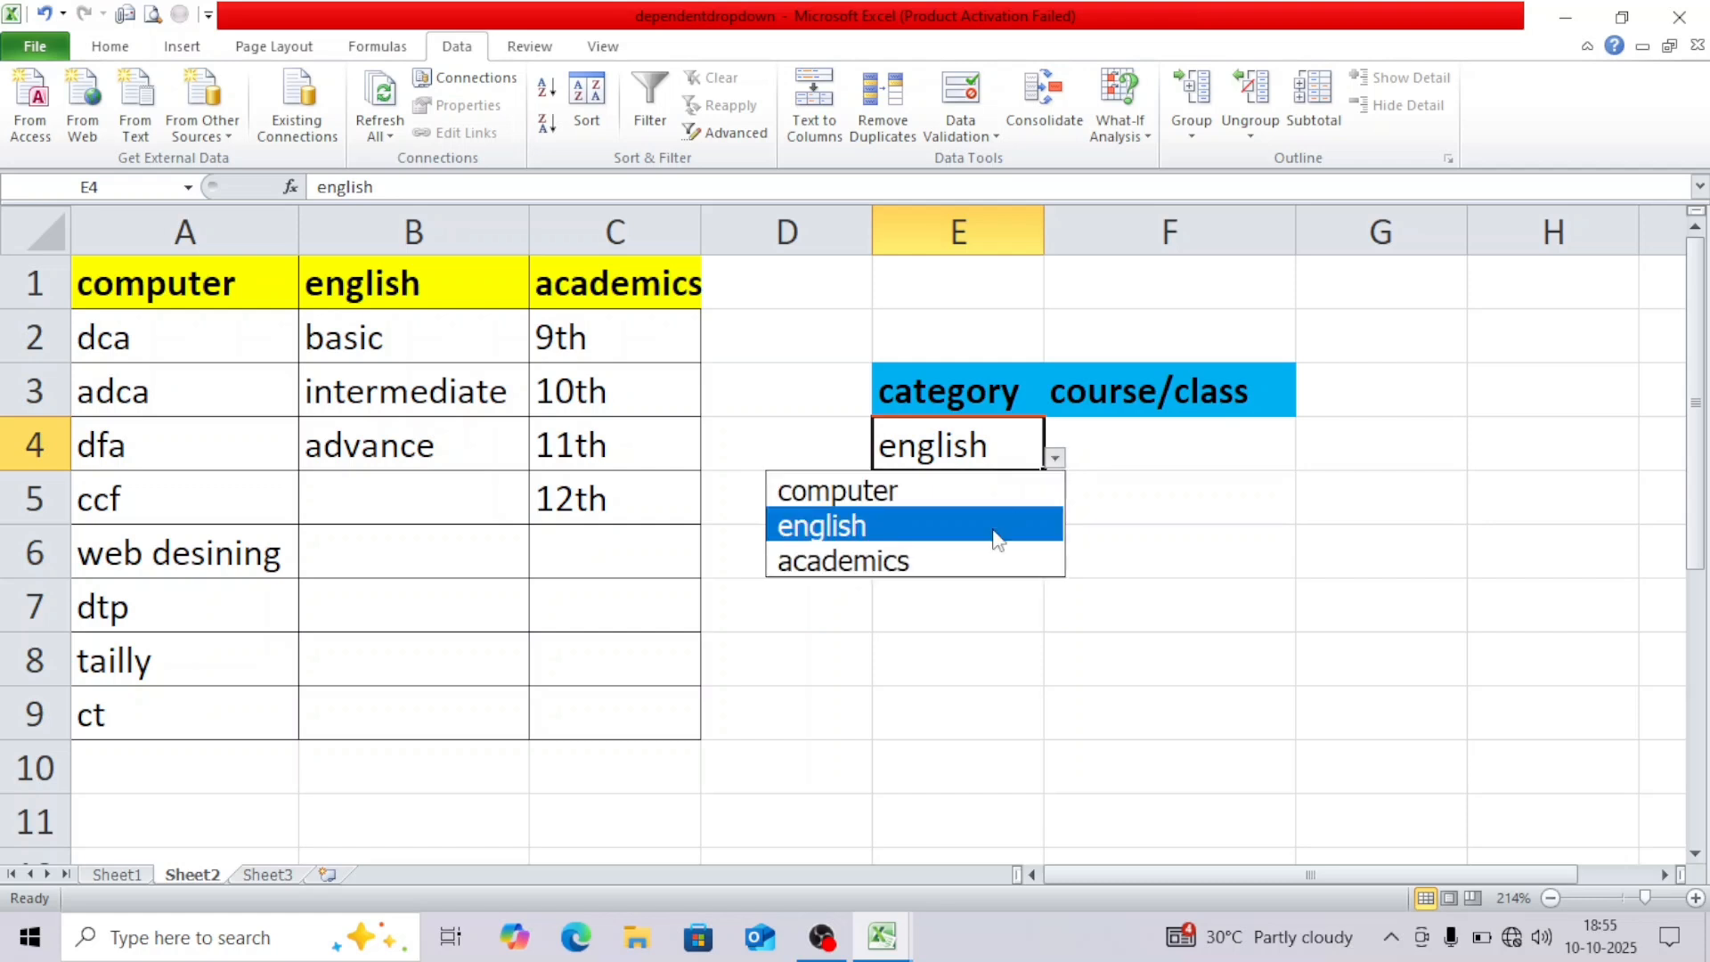
left_click(977, 558)
left_click(1057, 458)
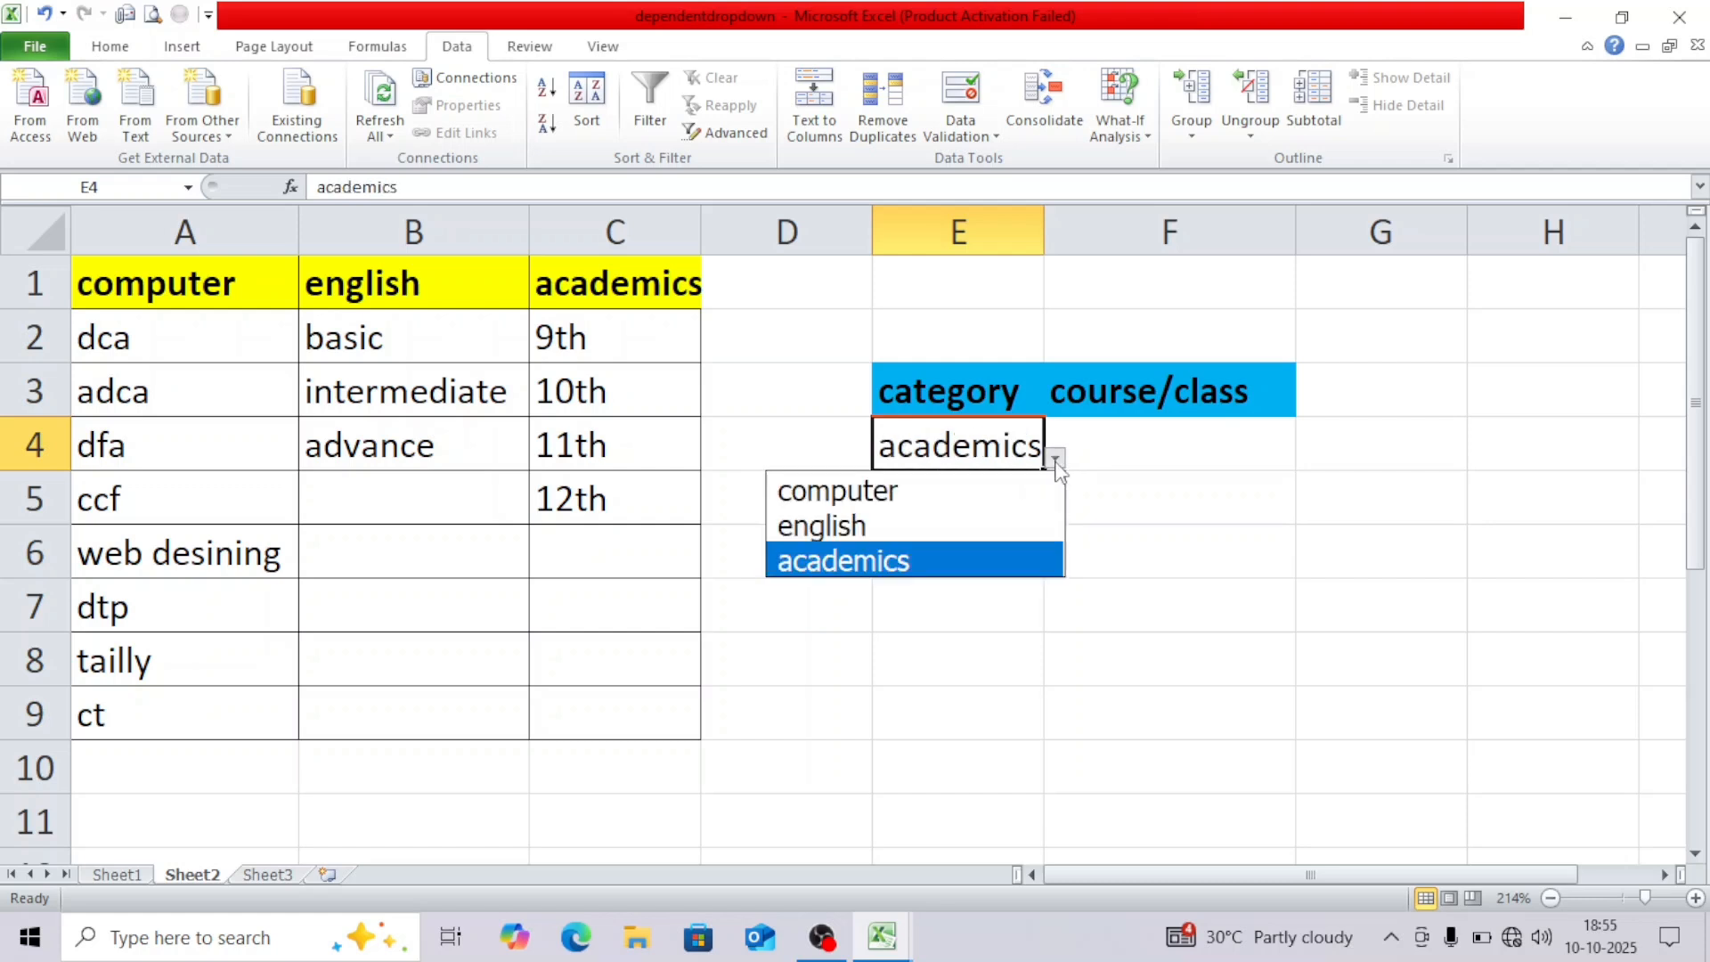
left_click(1015, 276)
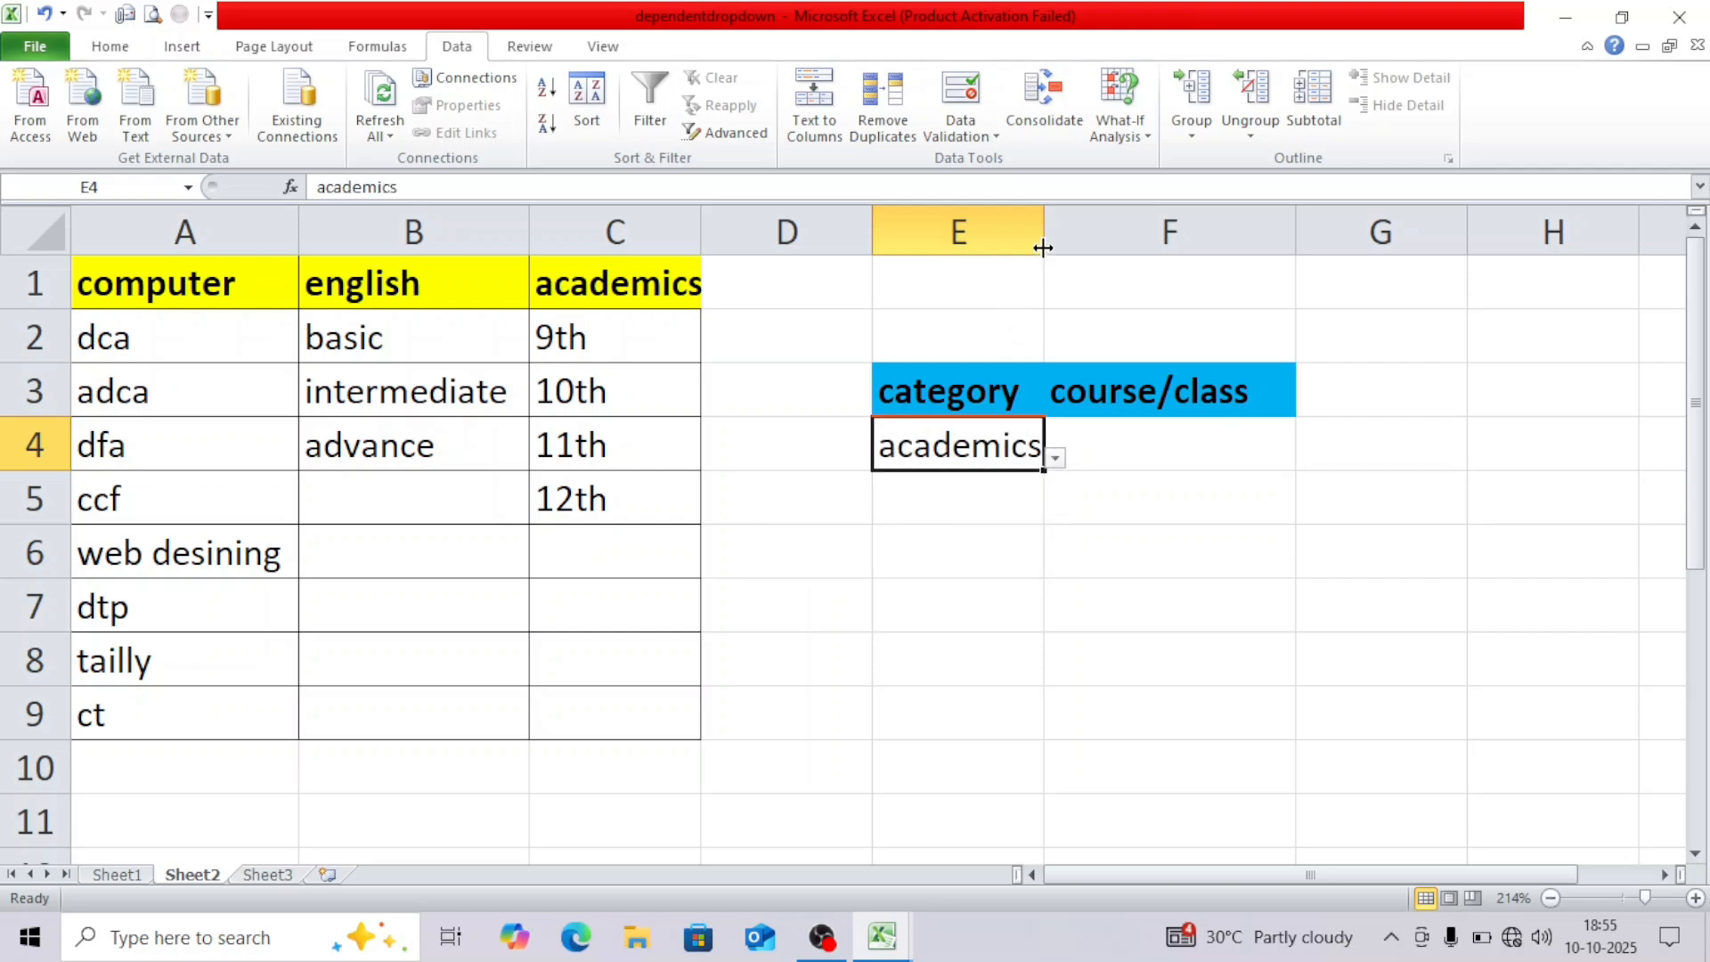
left_click_drag(1044, 244, 1061, 248)
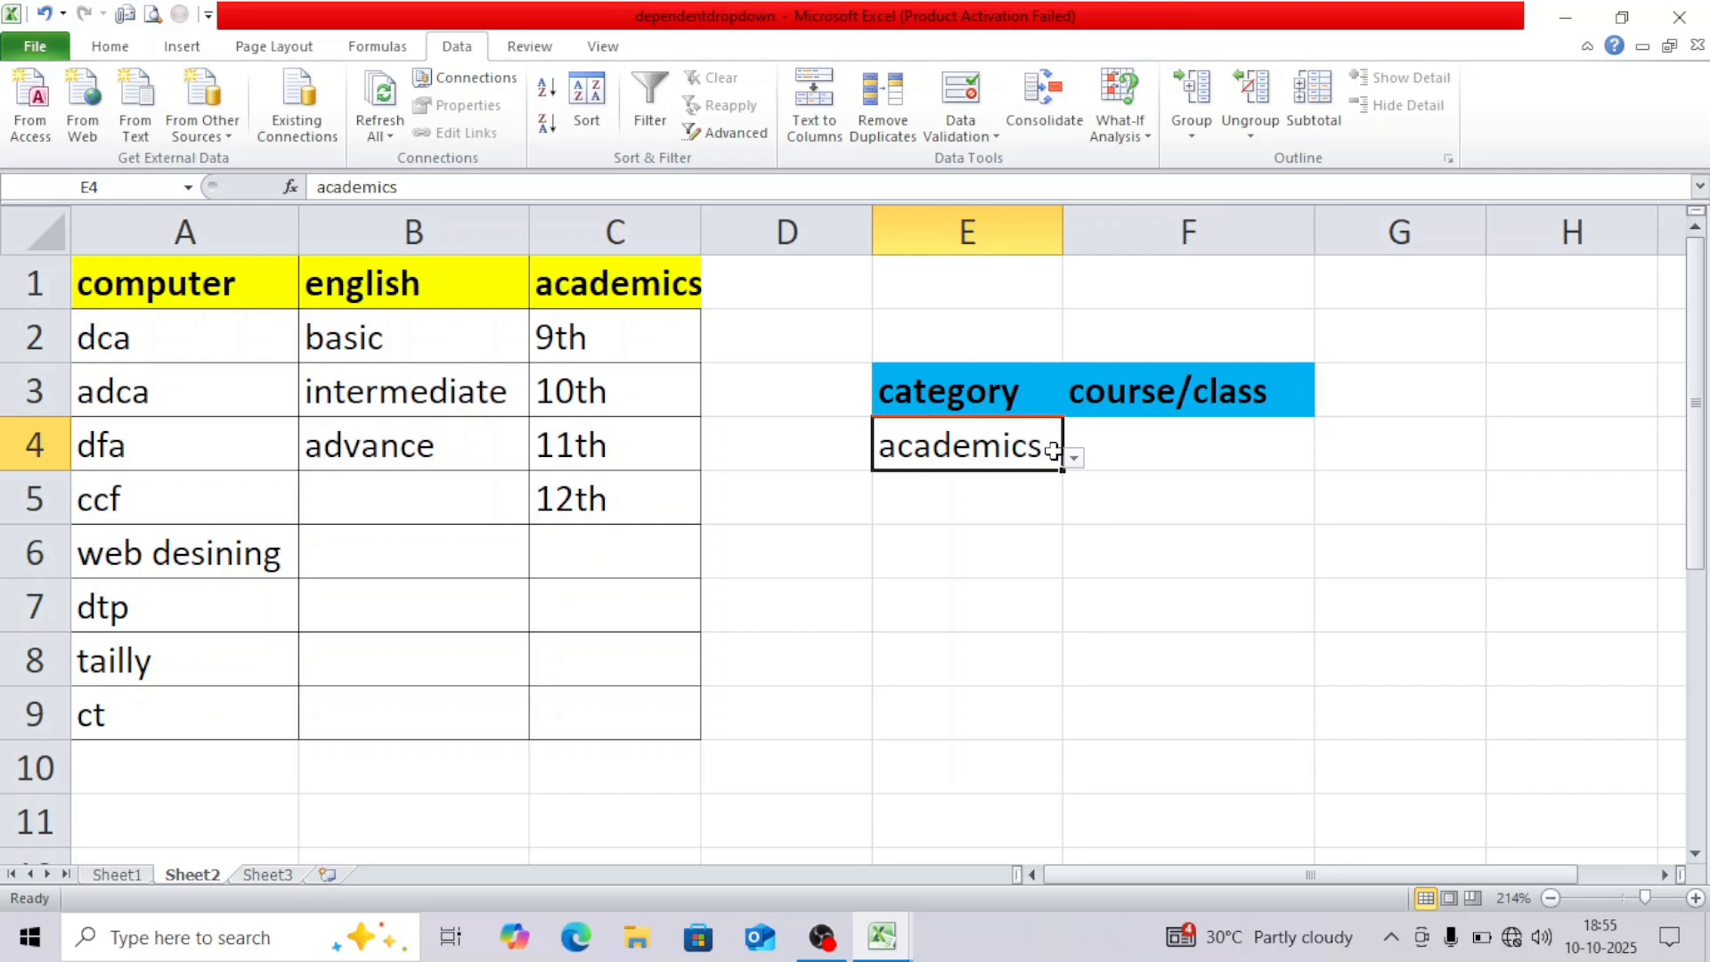
left_click(1132, 446)
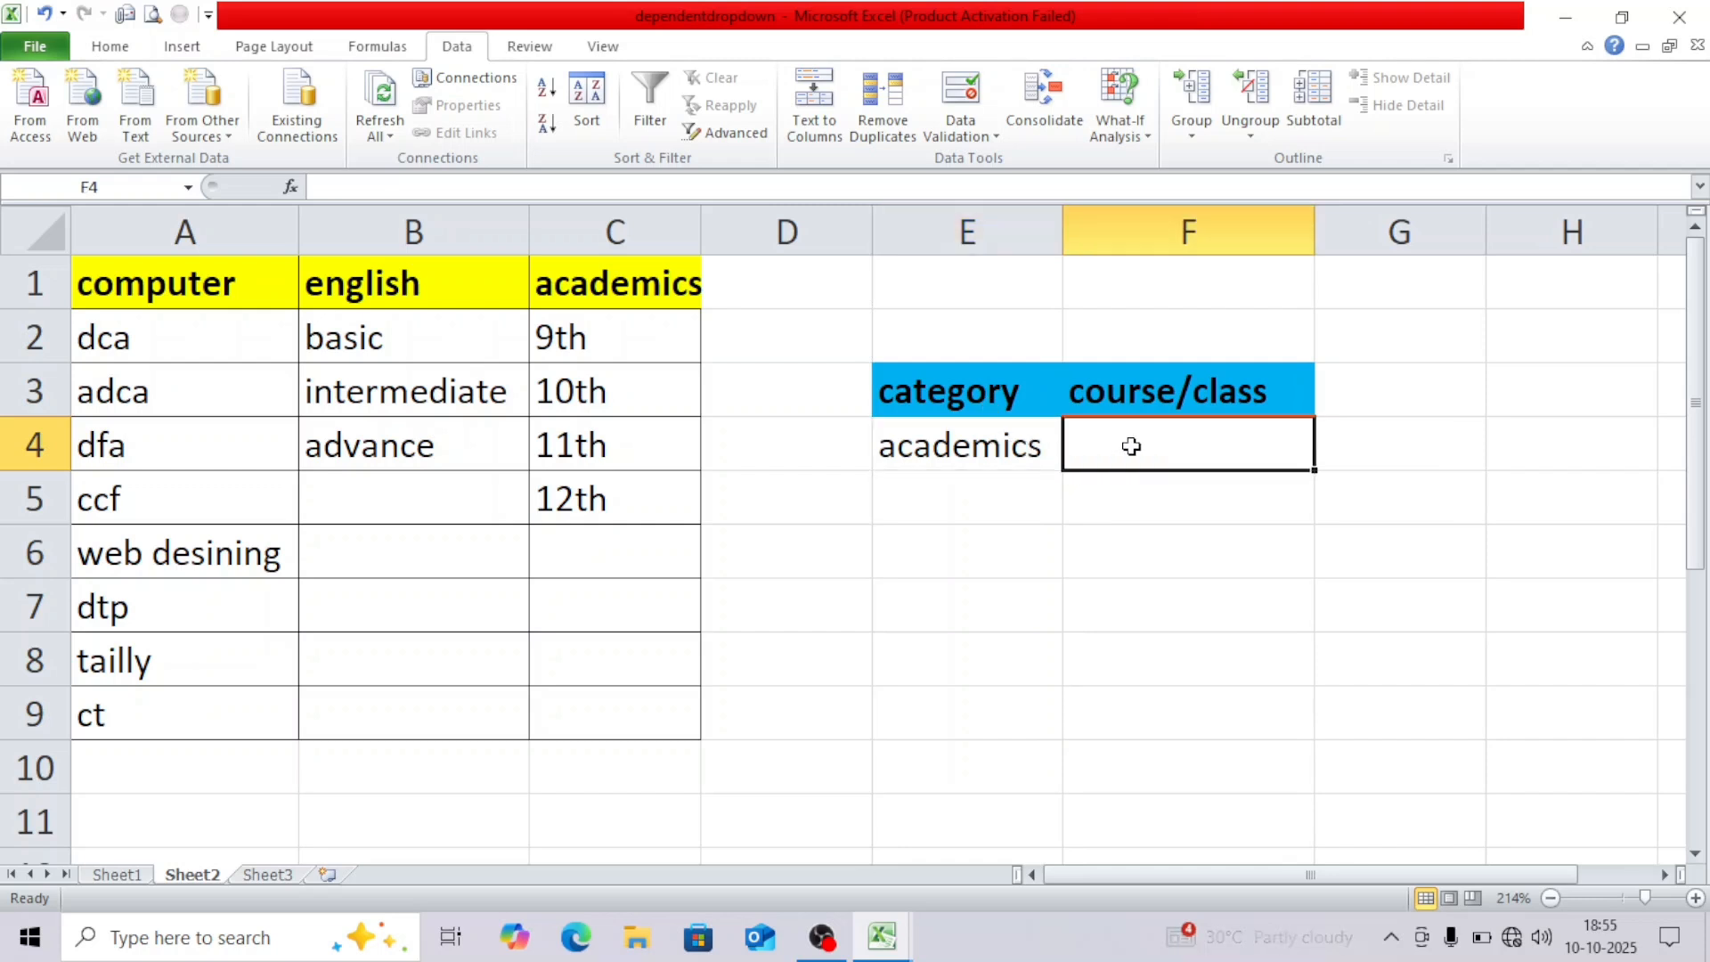
left_click(1008, 454)
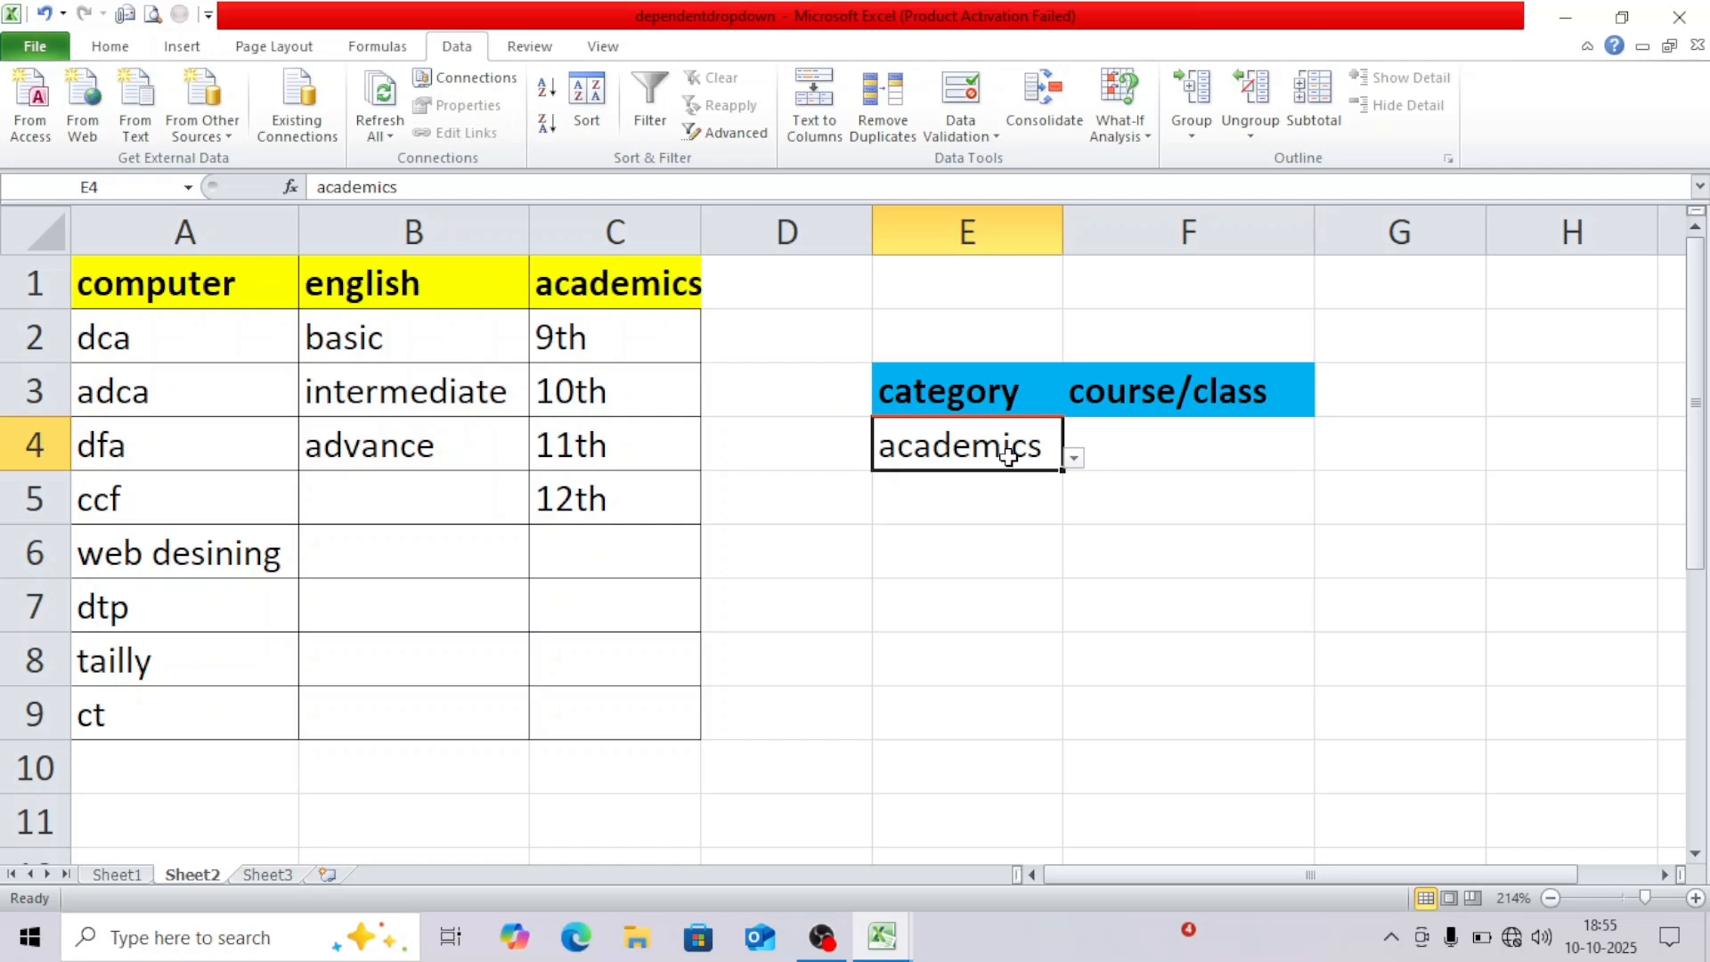
left_click(1141, 455)
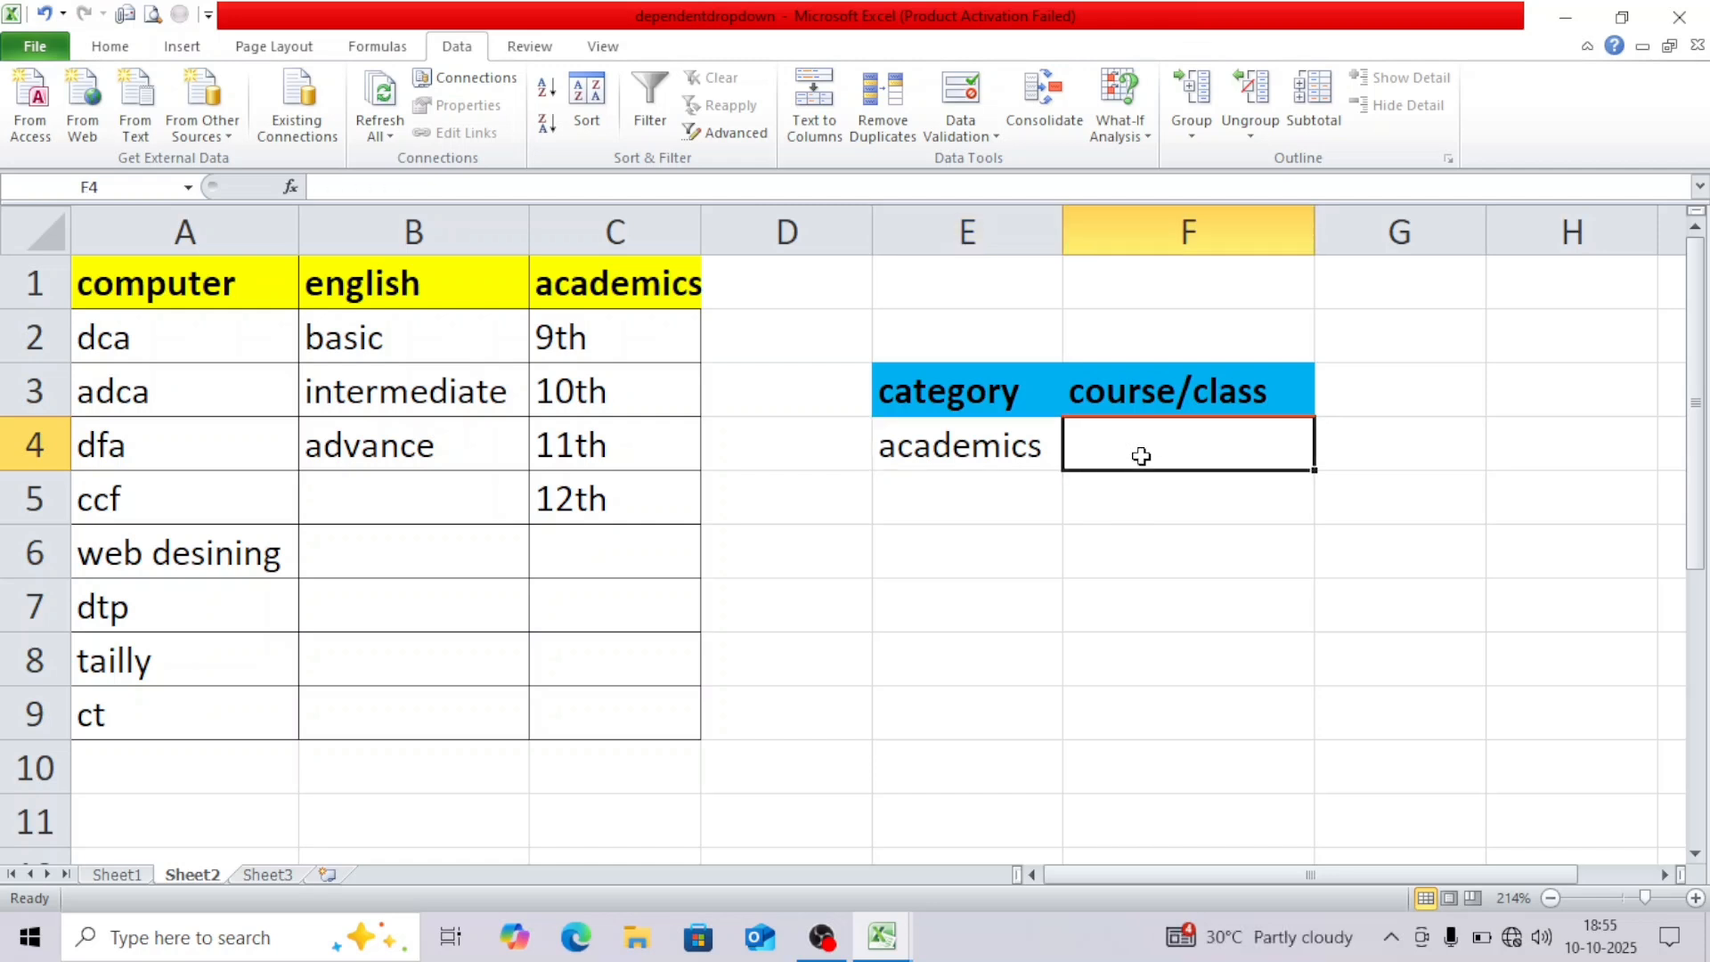
left_click(967, 454)
left_click(210, 282)
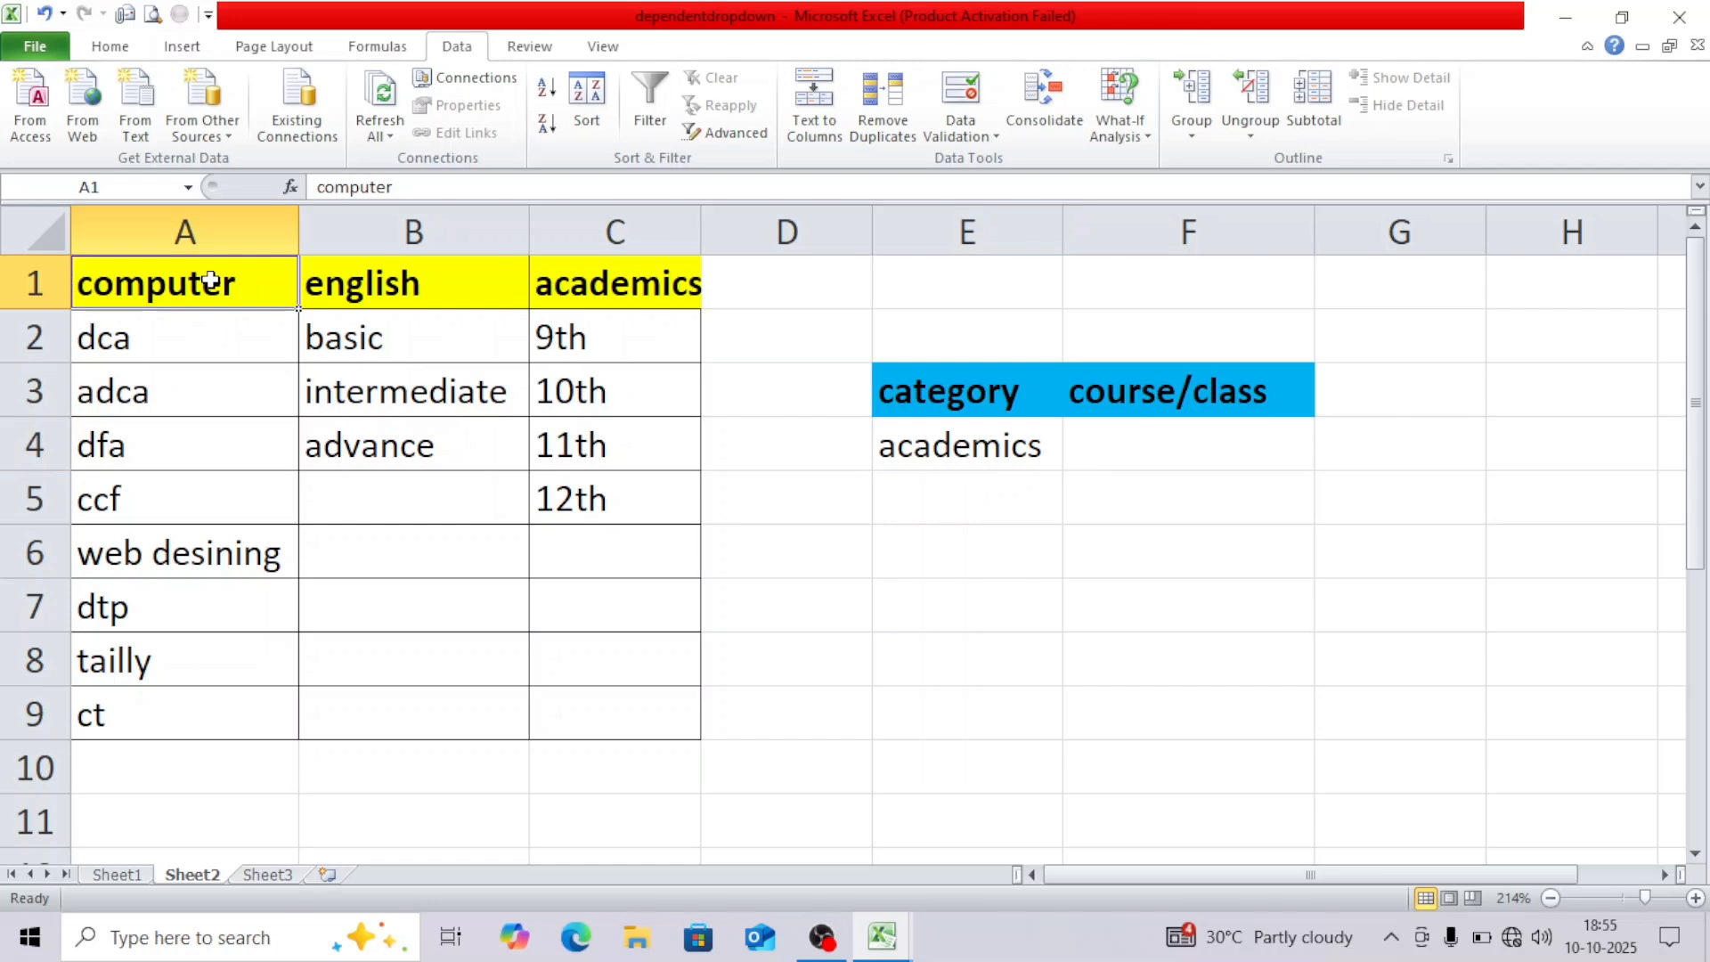
left_click_drag(210, 281, 551, 705)
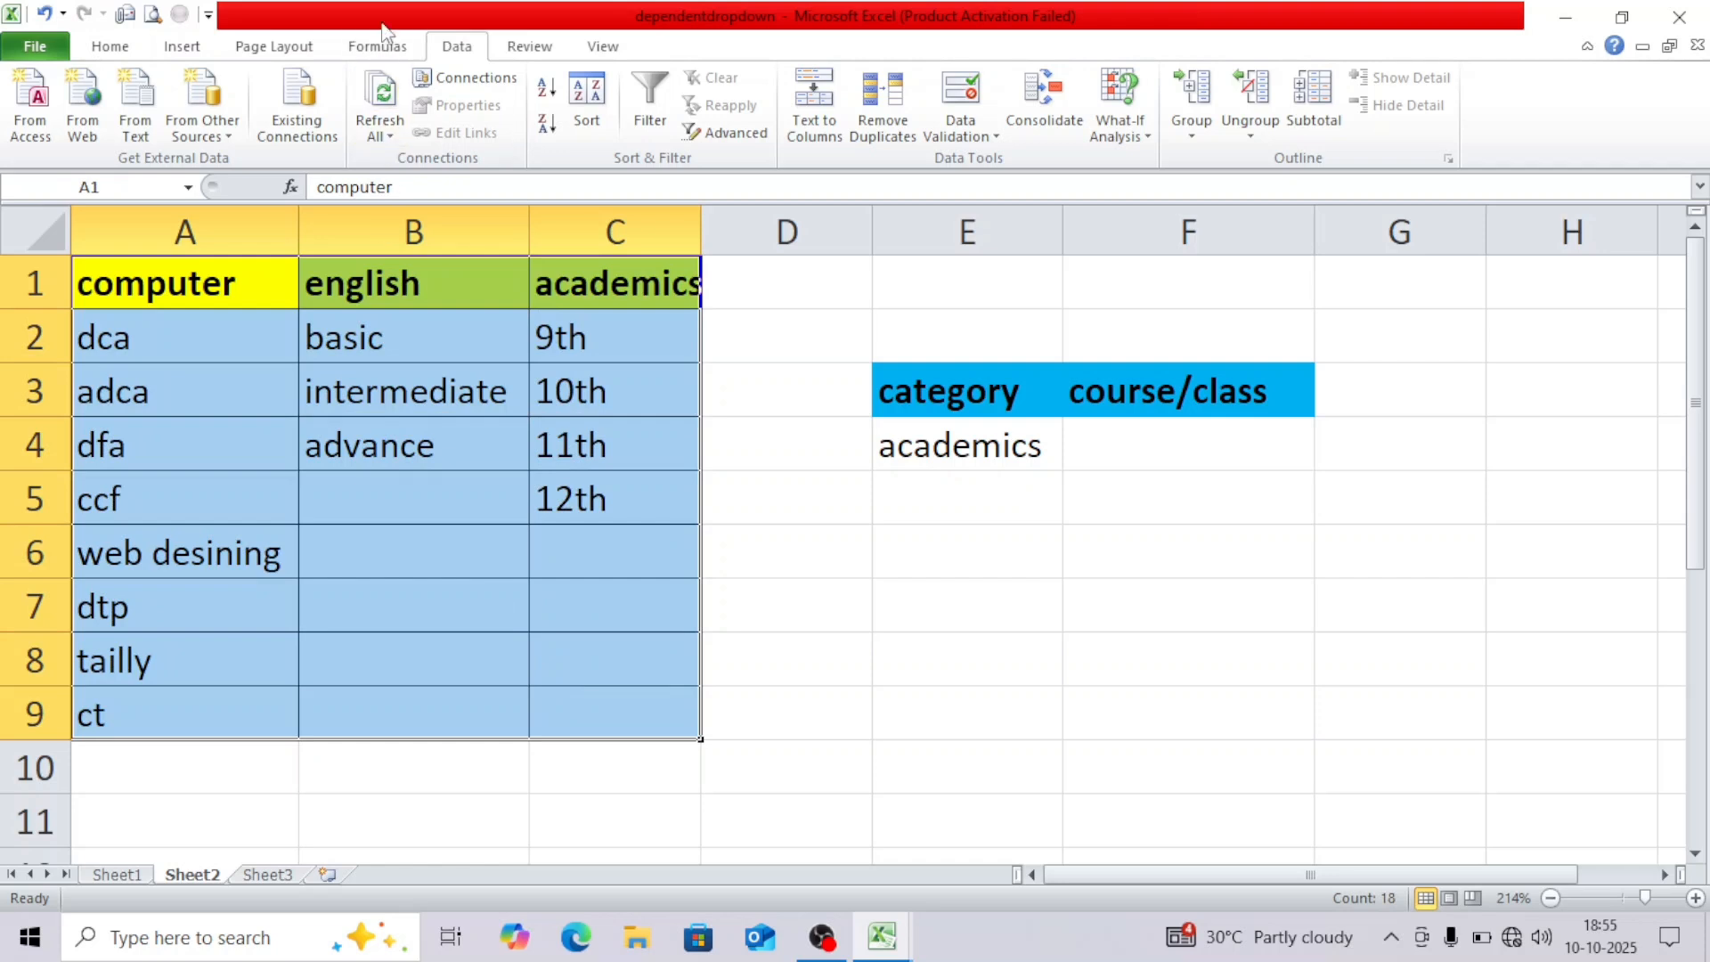
Use Formulas > Create from Selection with only Top row checked to name the columns.
left_click(386, 59)
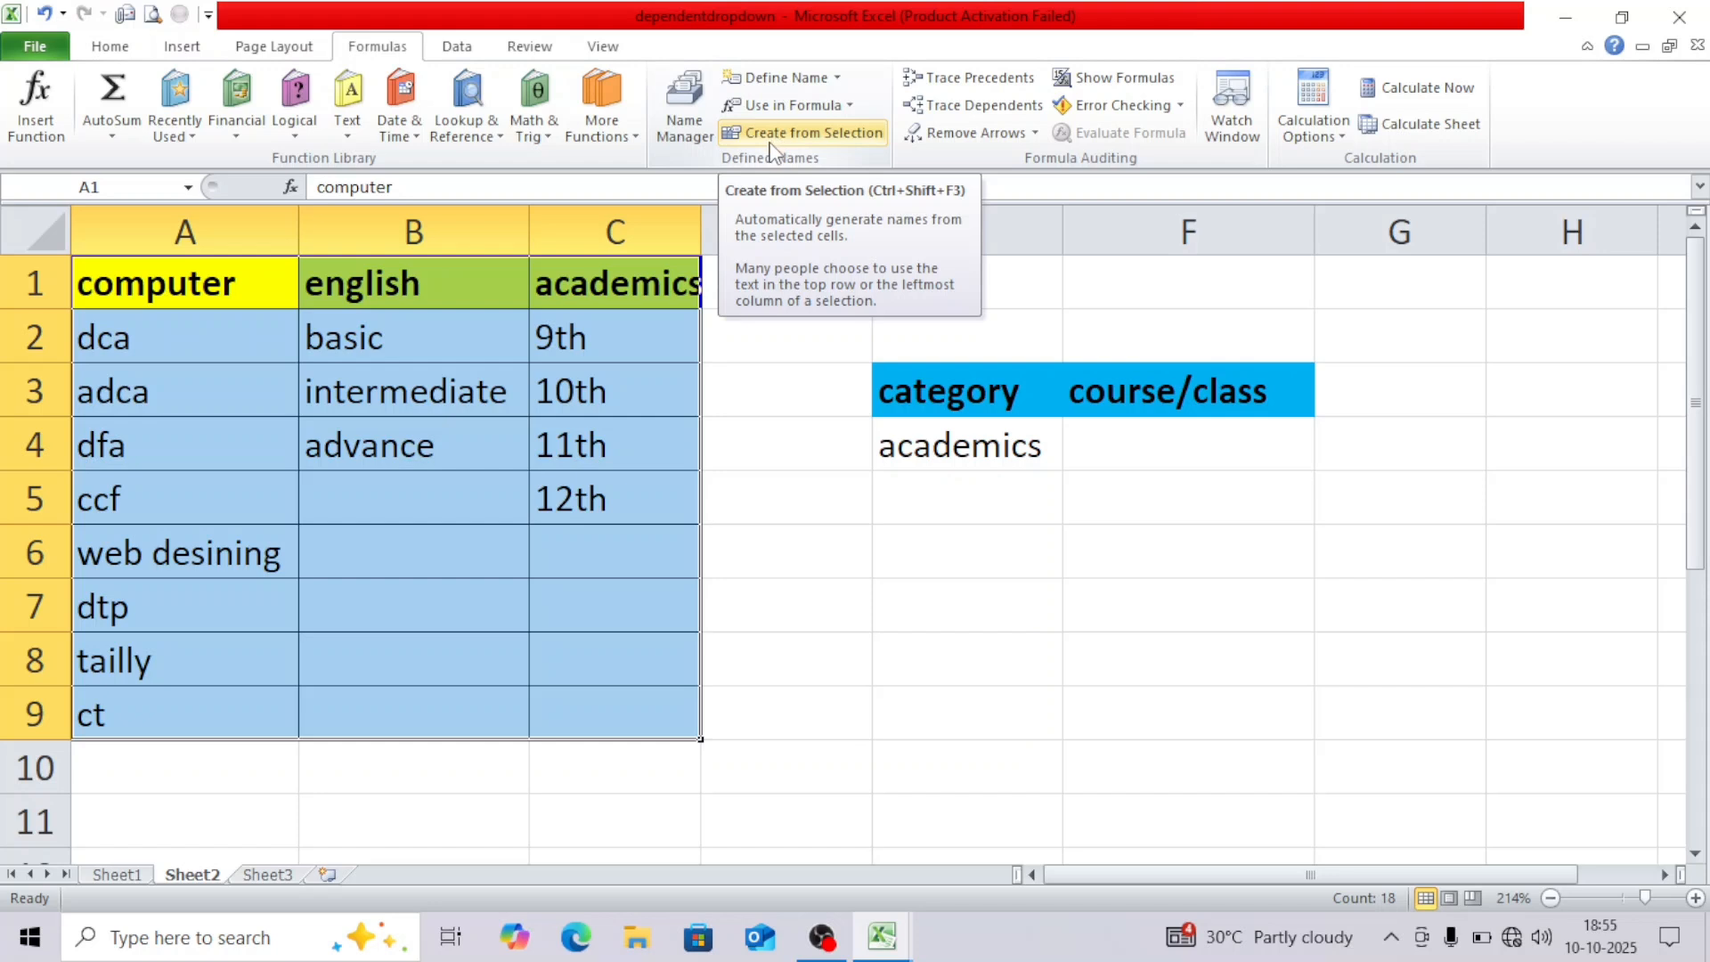
left_click(771, 141)
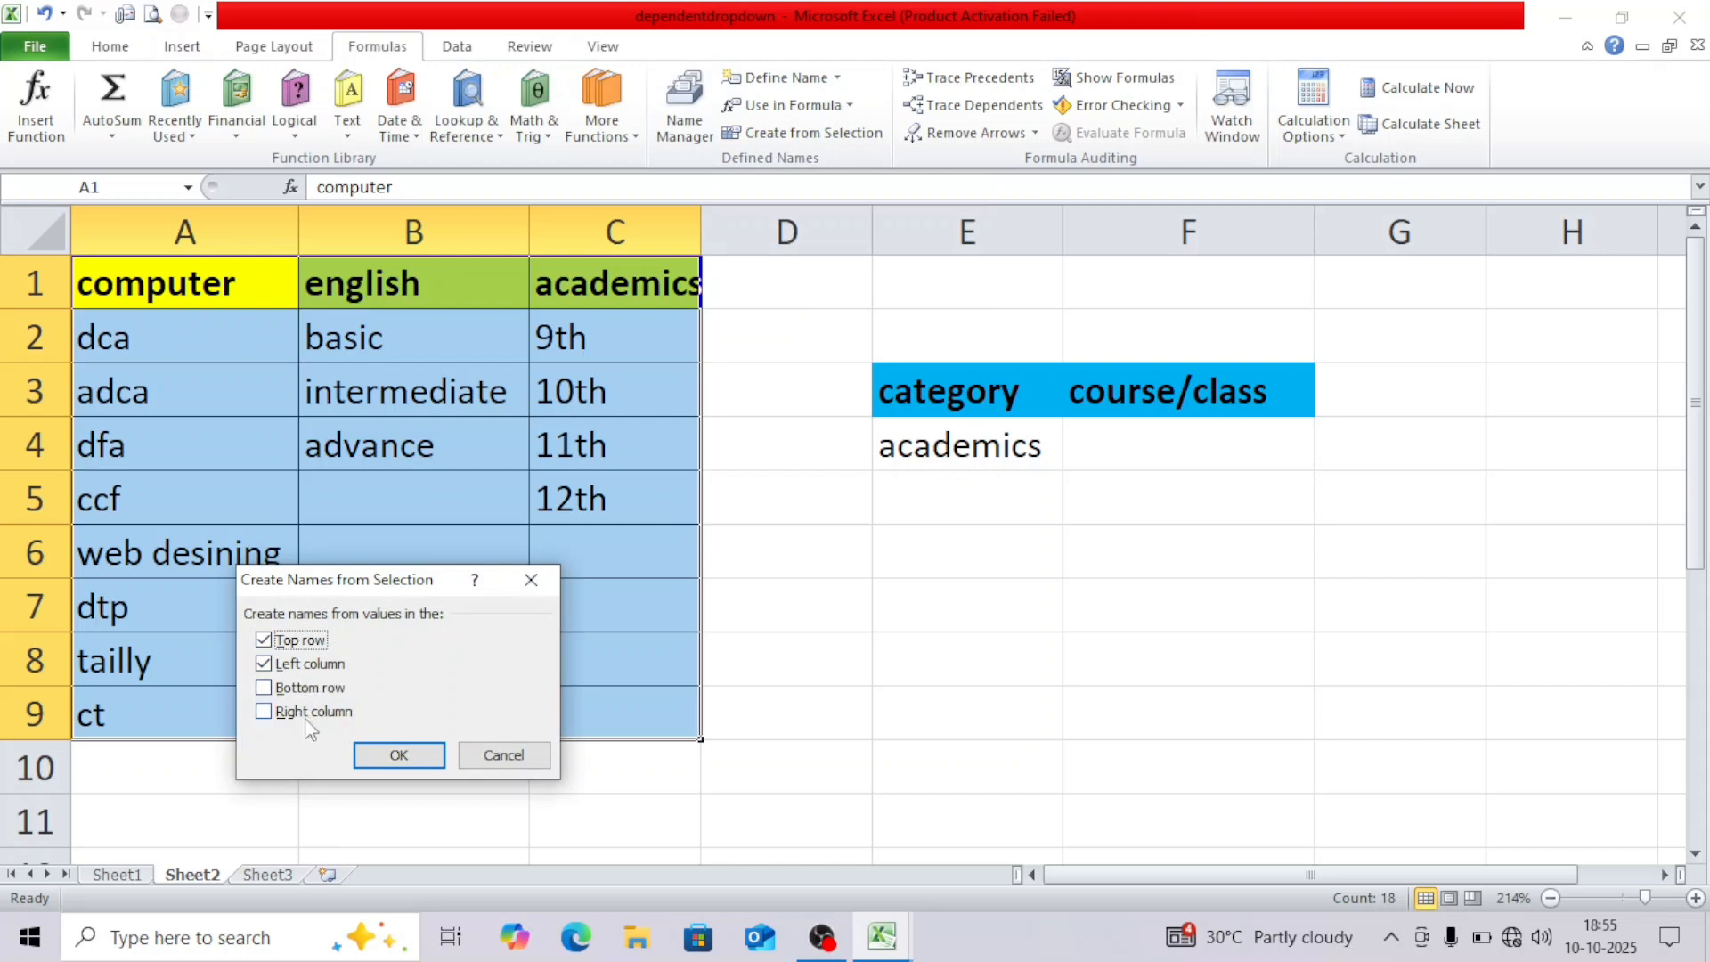
left_click(264, 666)
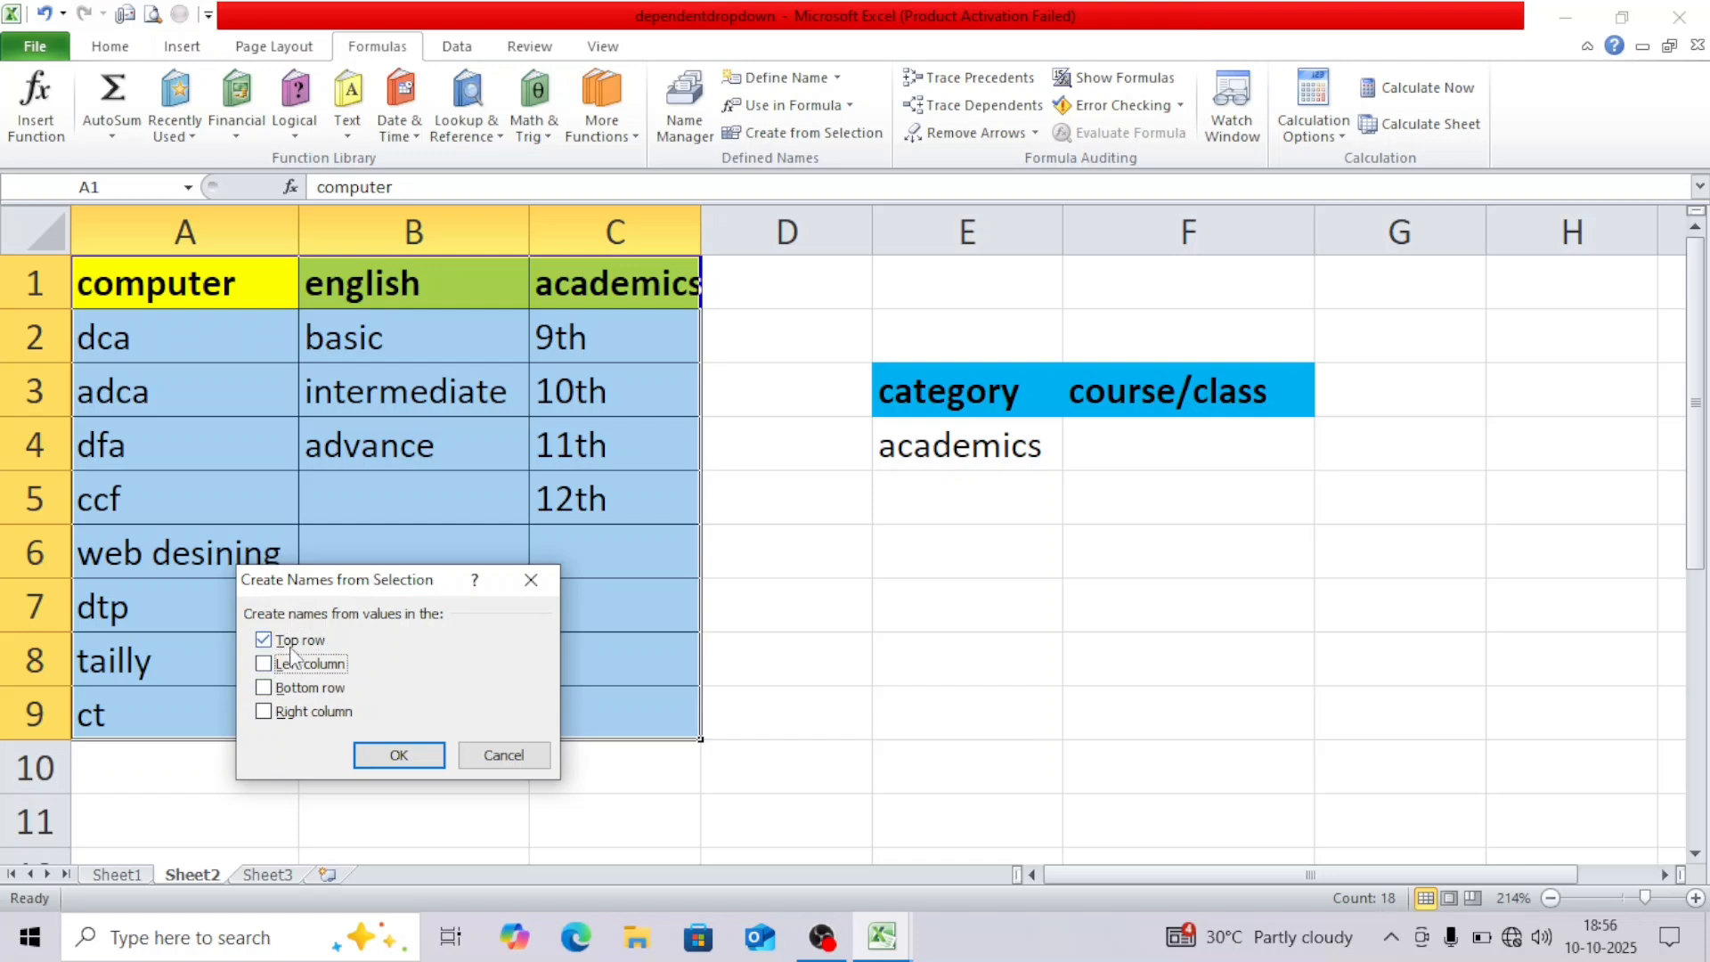
left_click(389, 754)
left_click(454, 546)
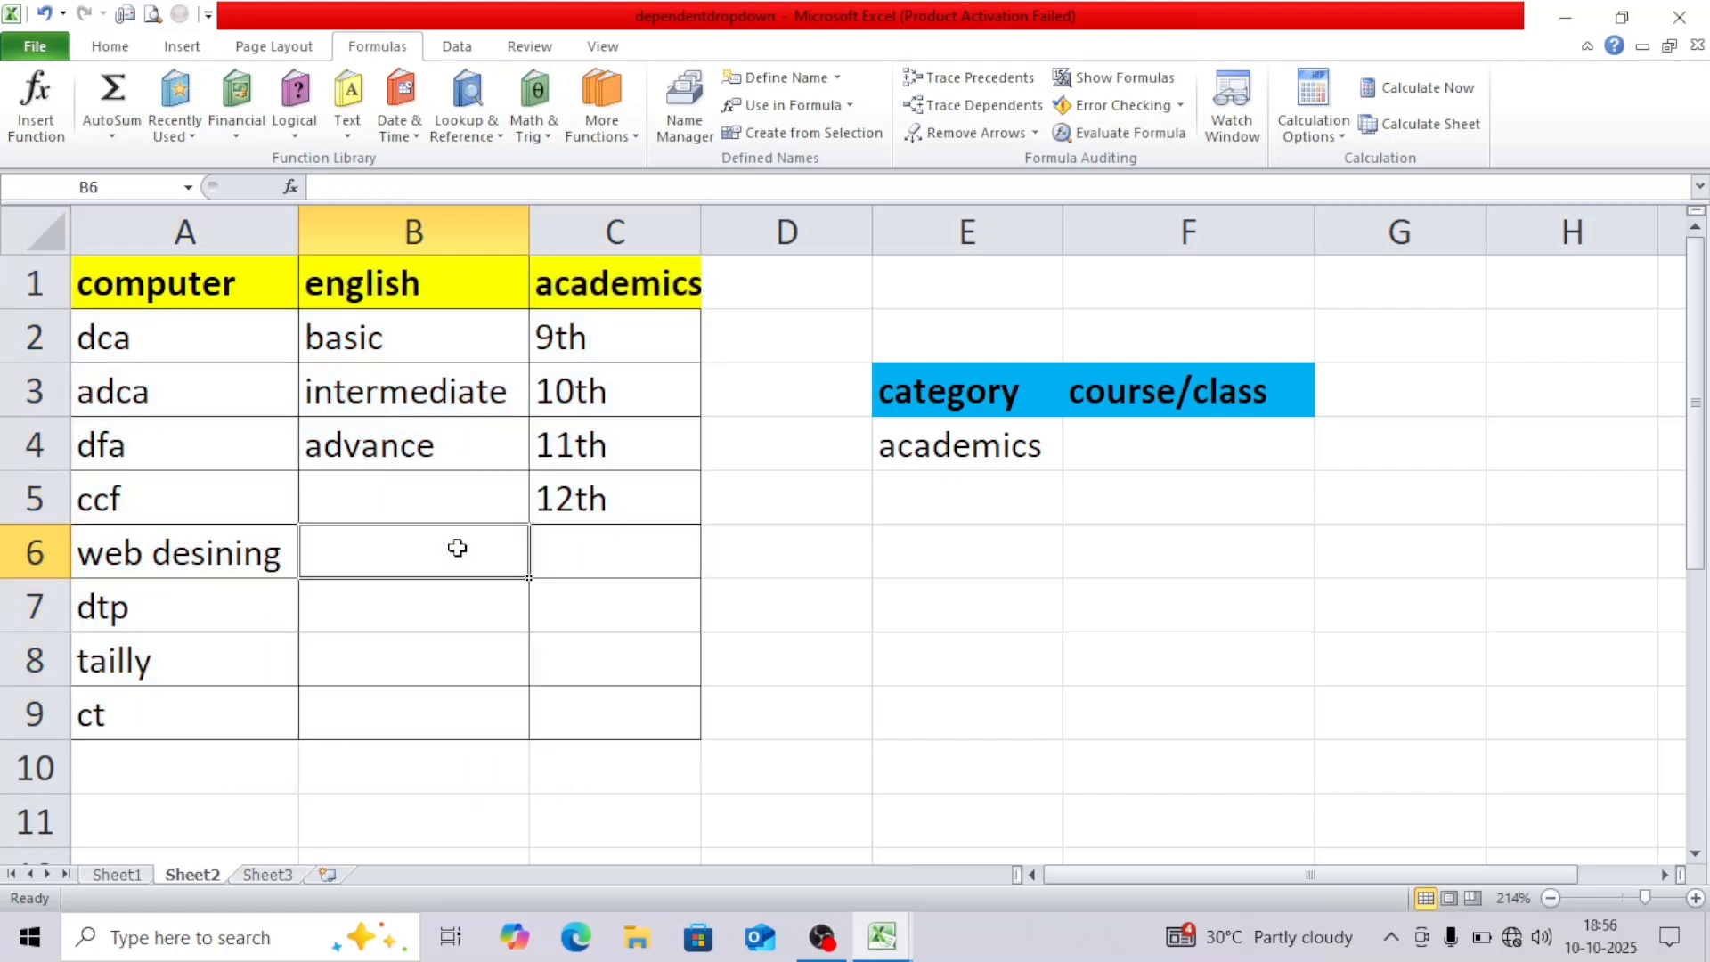
left_click_drag(215, 344, 218, 690)
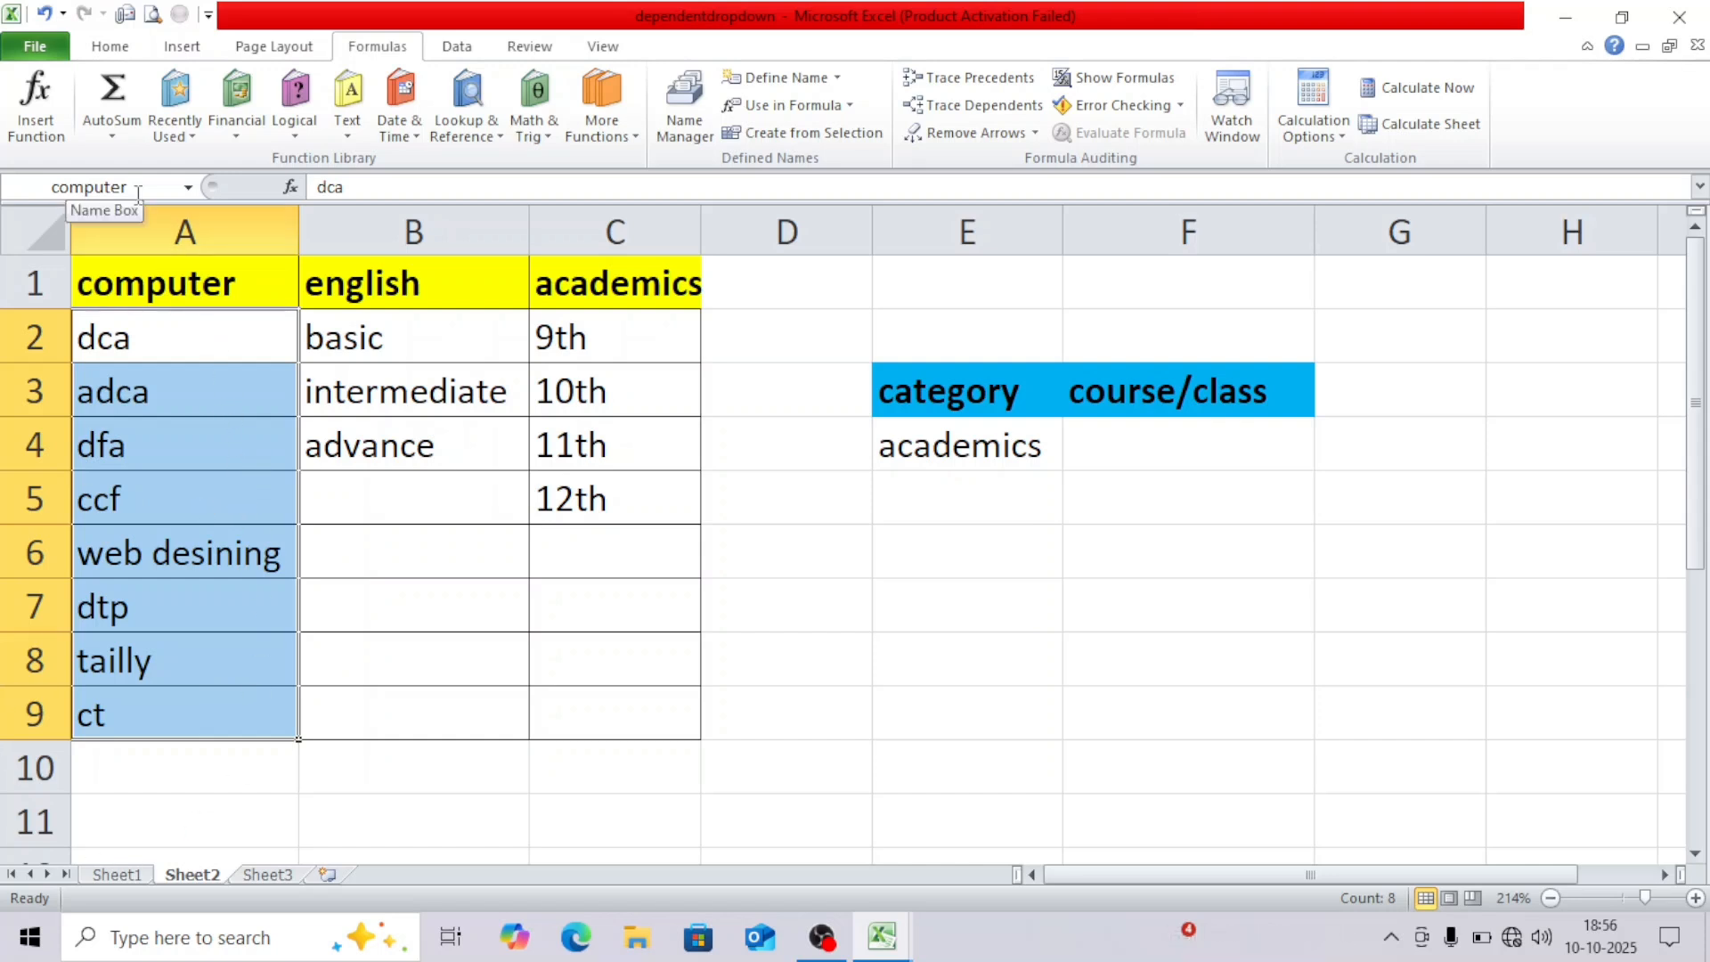
left_click_drag(389, 359, 408, 687)
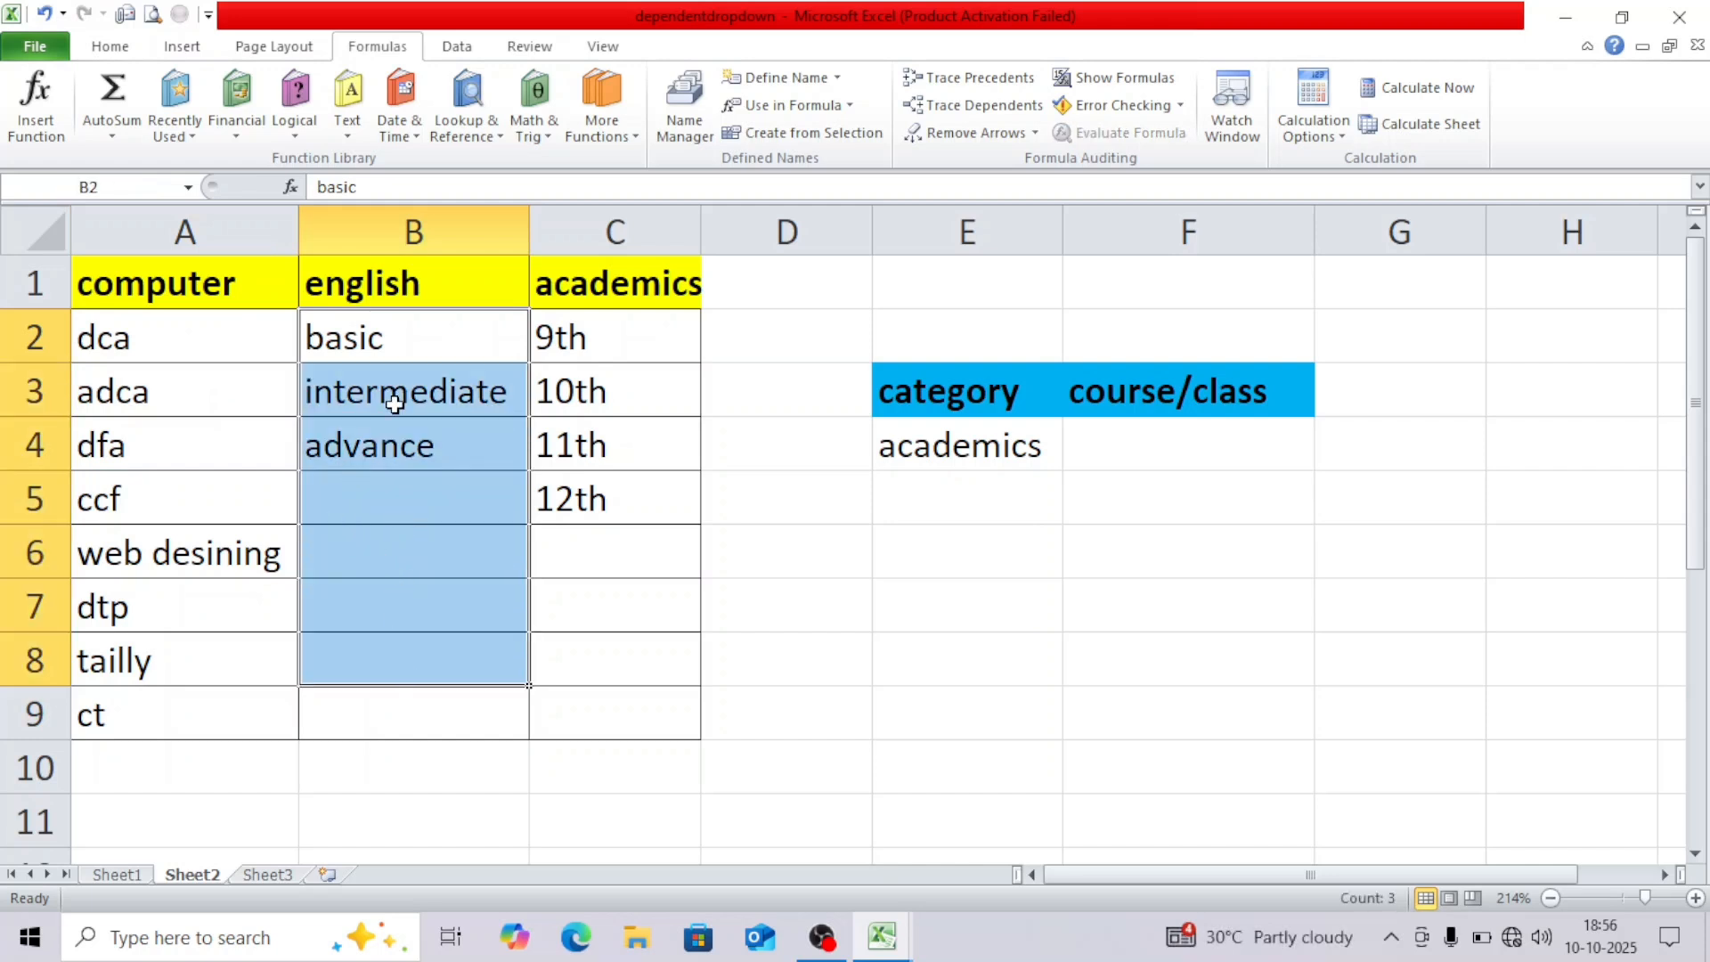
left_click_drag(408, 336, 435, 708)
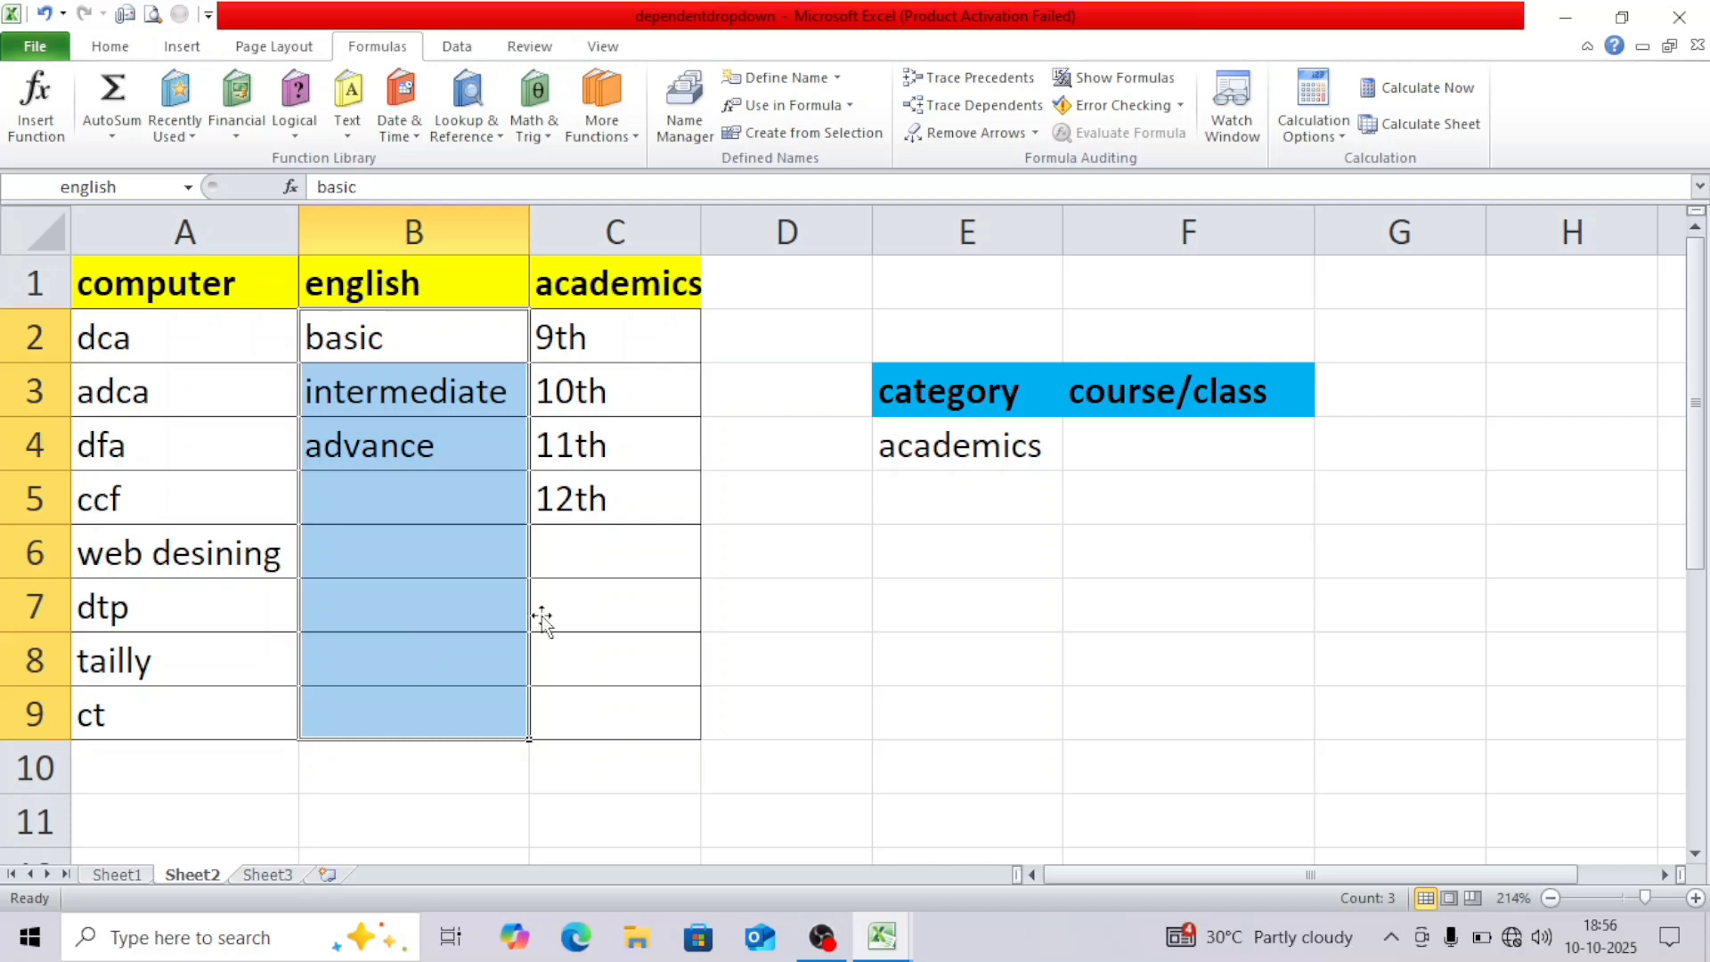
left_click_drag(661, 341, 662, 567)
left_click_drag(632, 338, 641, 508)
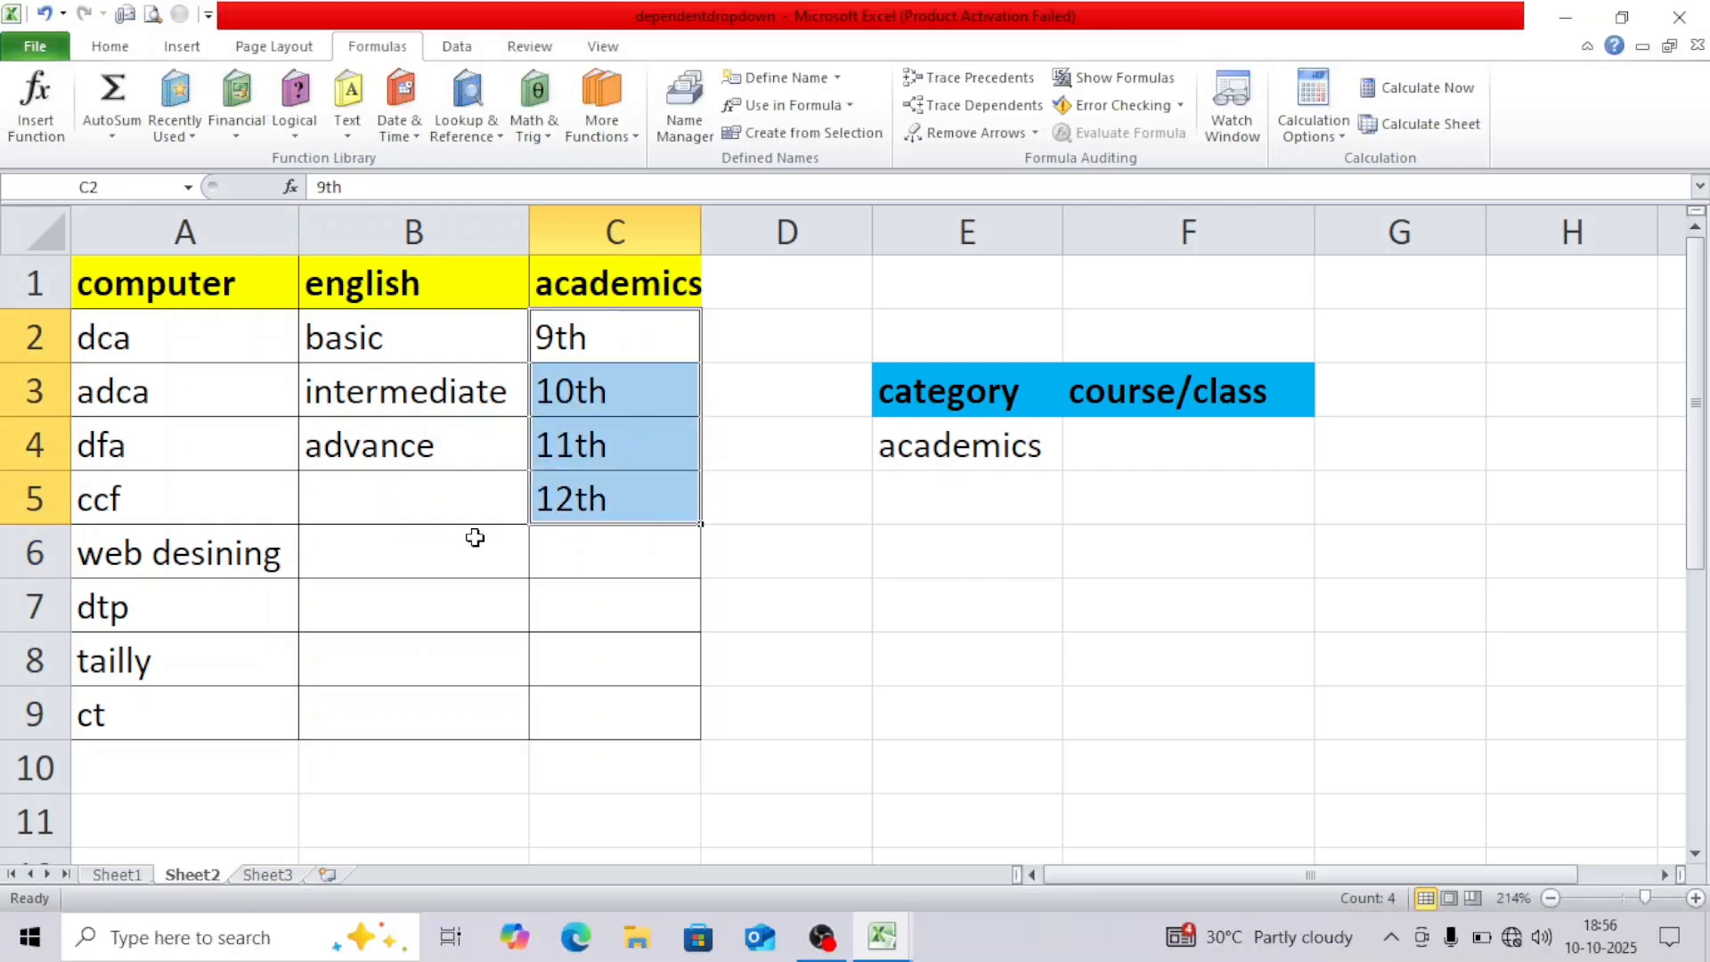
left_click_drag(660, 337, 657, 496)
left_click_drag(600, 275, 603, 503)
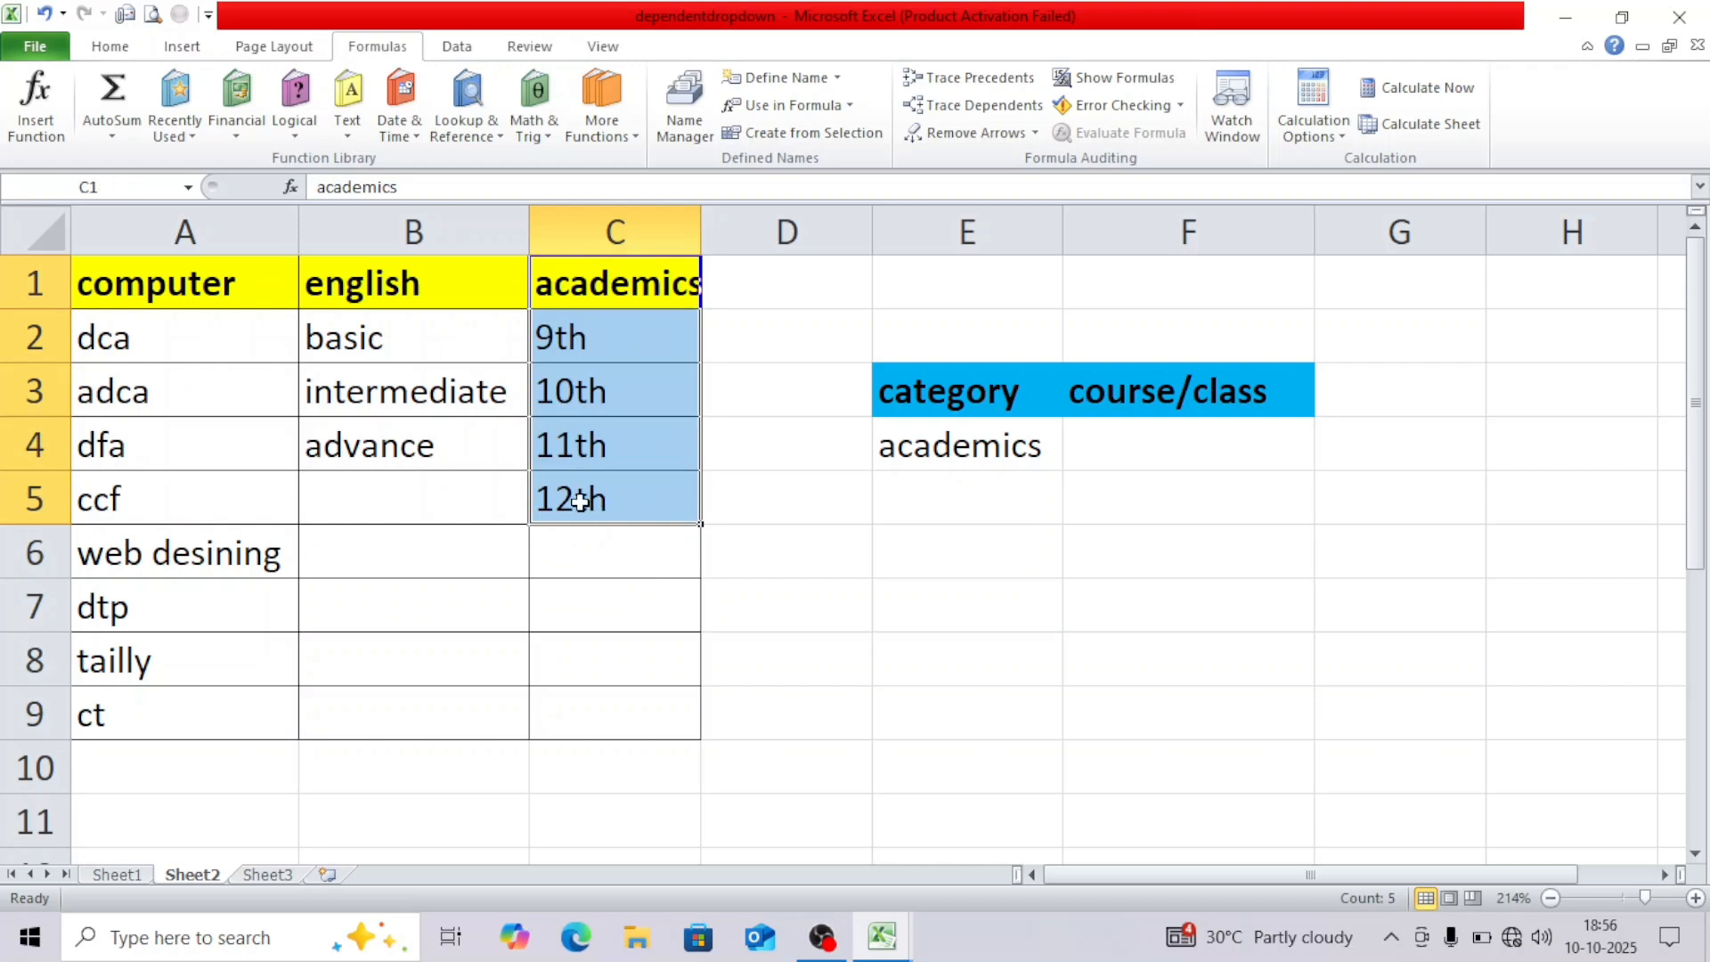
left_click(243, 448)
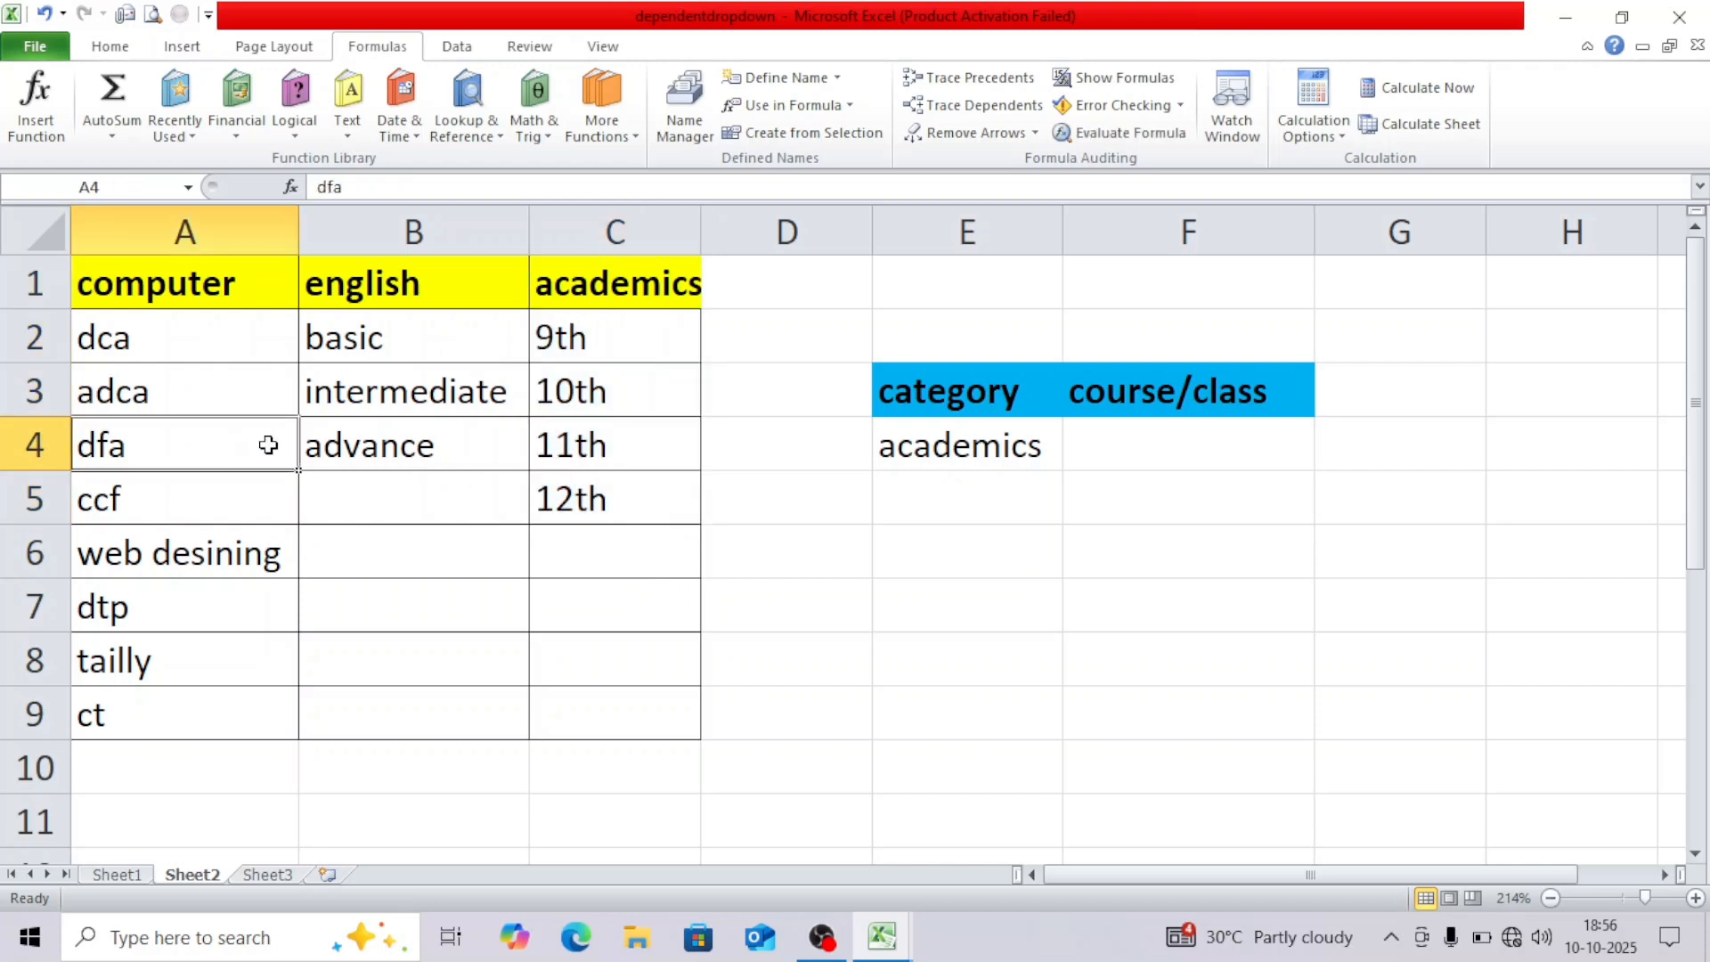
left_click(281, 349)
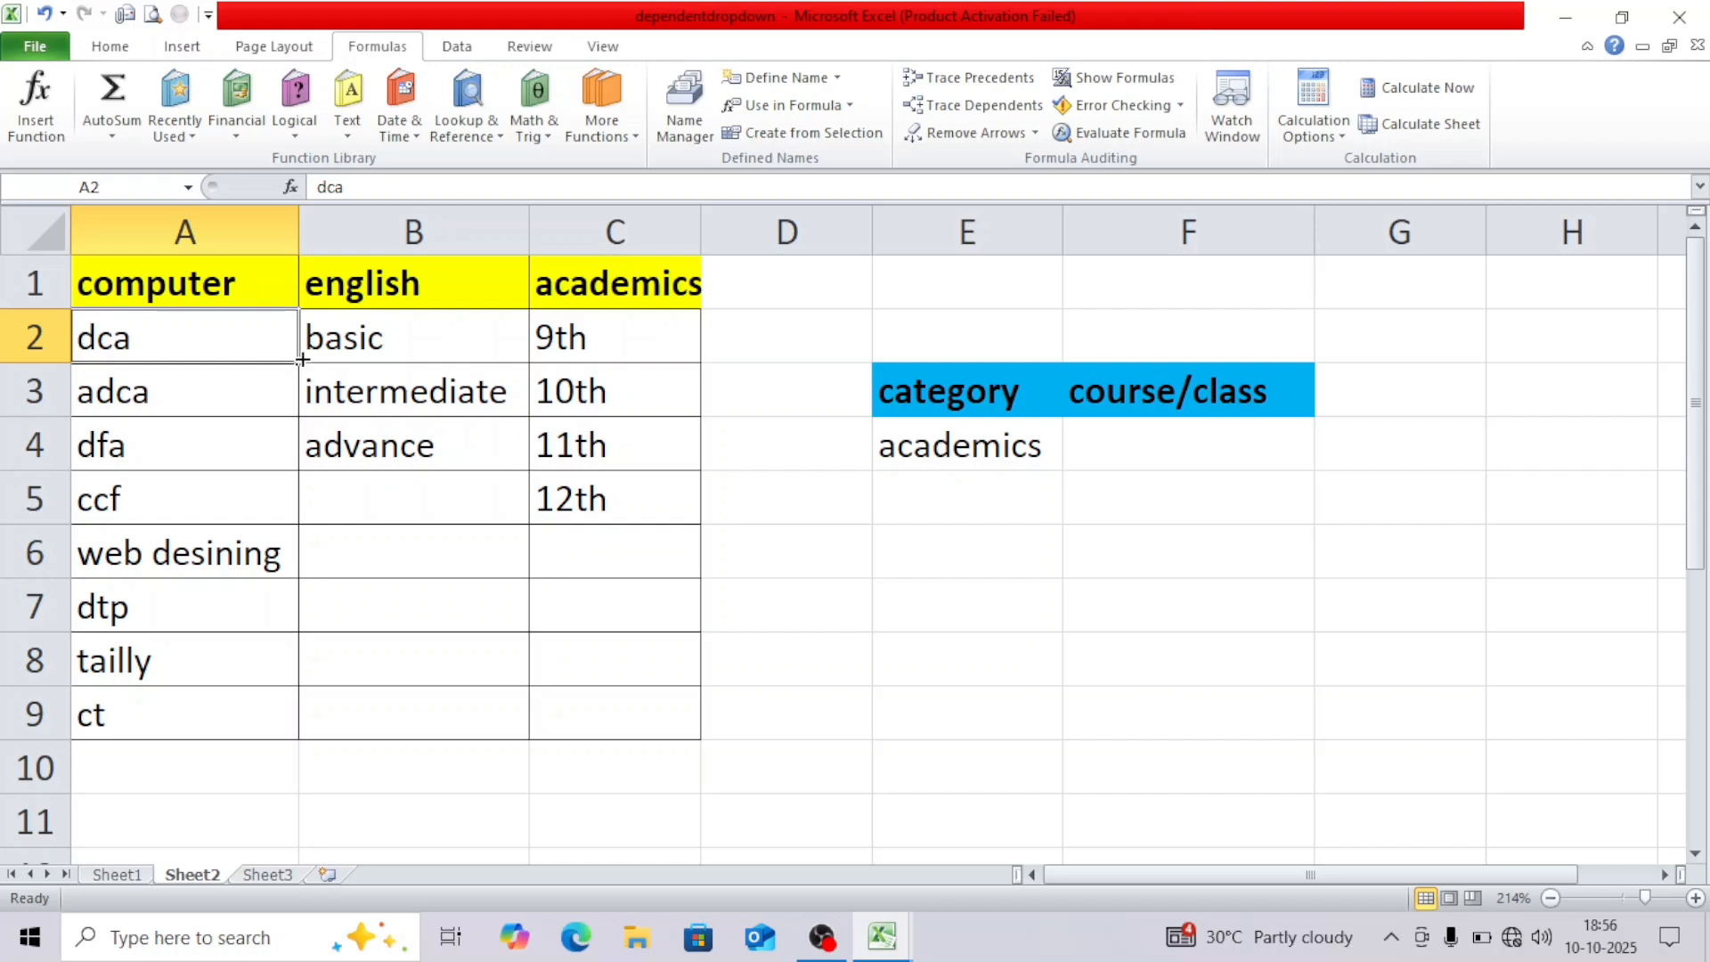
left_click(1087, 449)
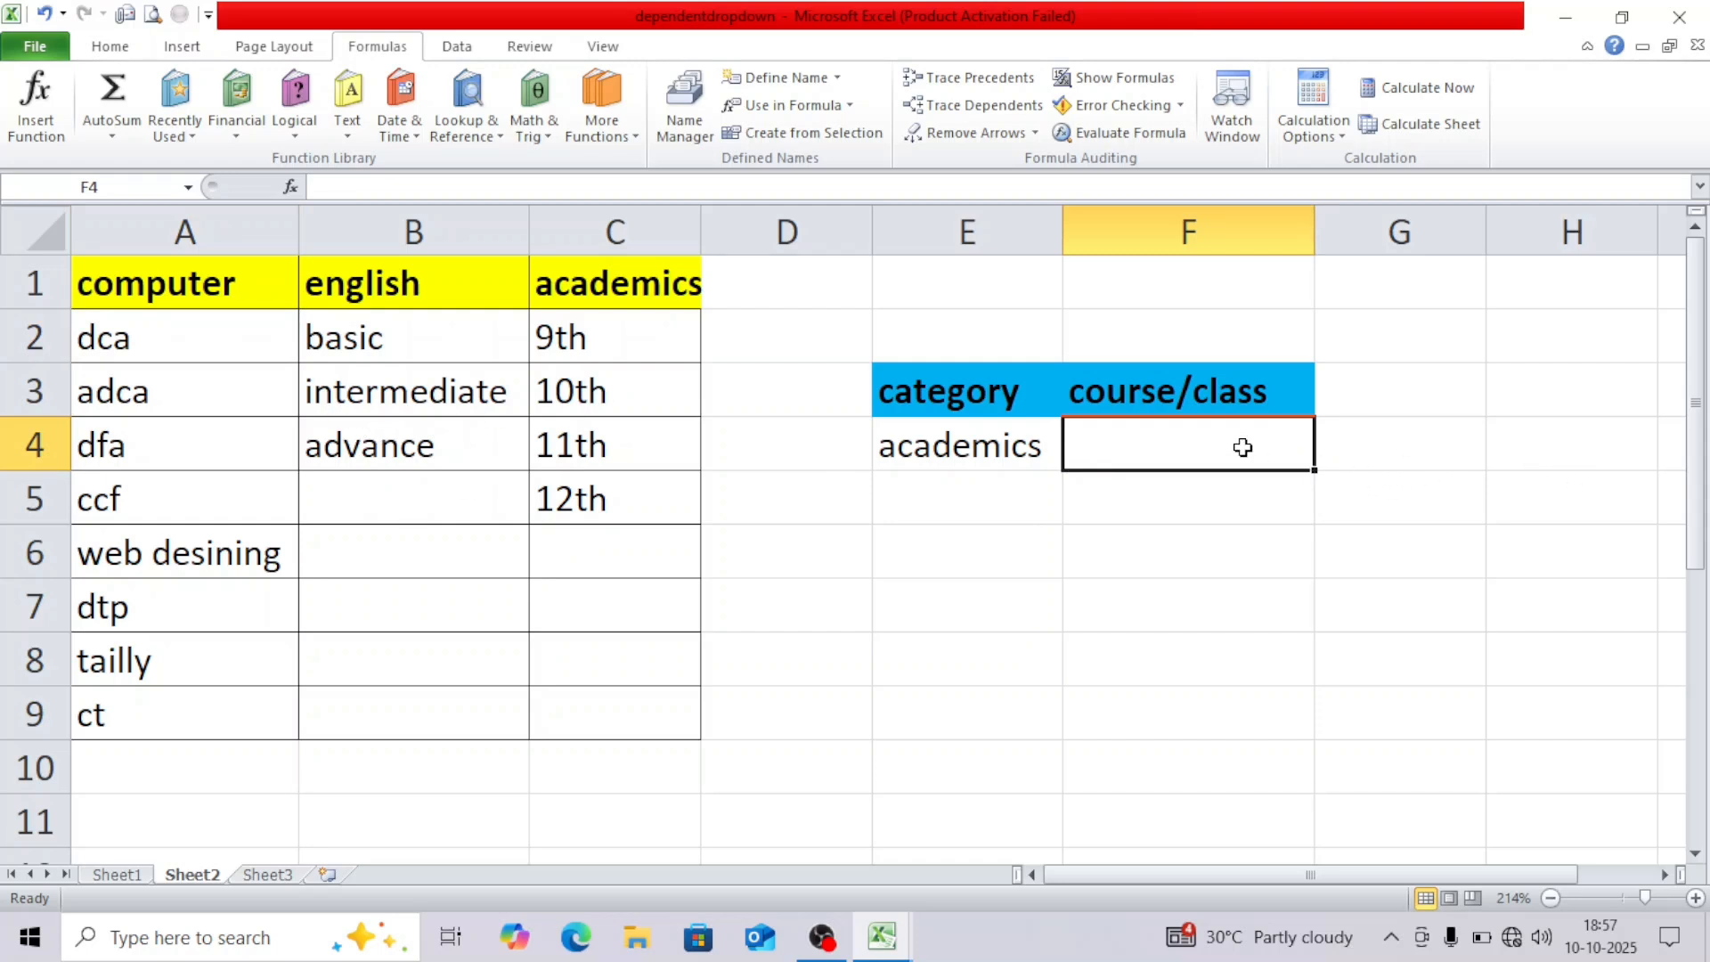
Give F4 List data validation with source =indirect($E$4).
left_click(952, 451)
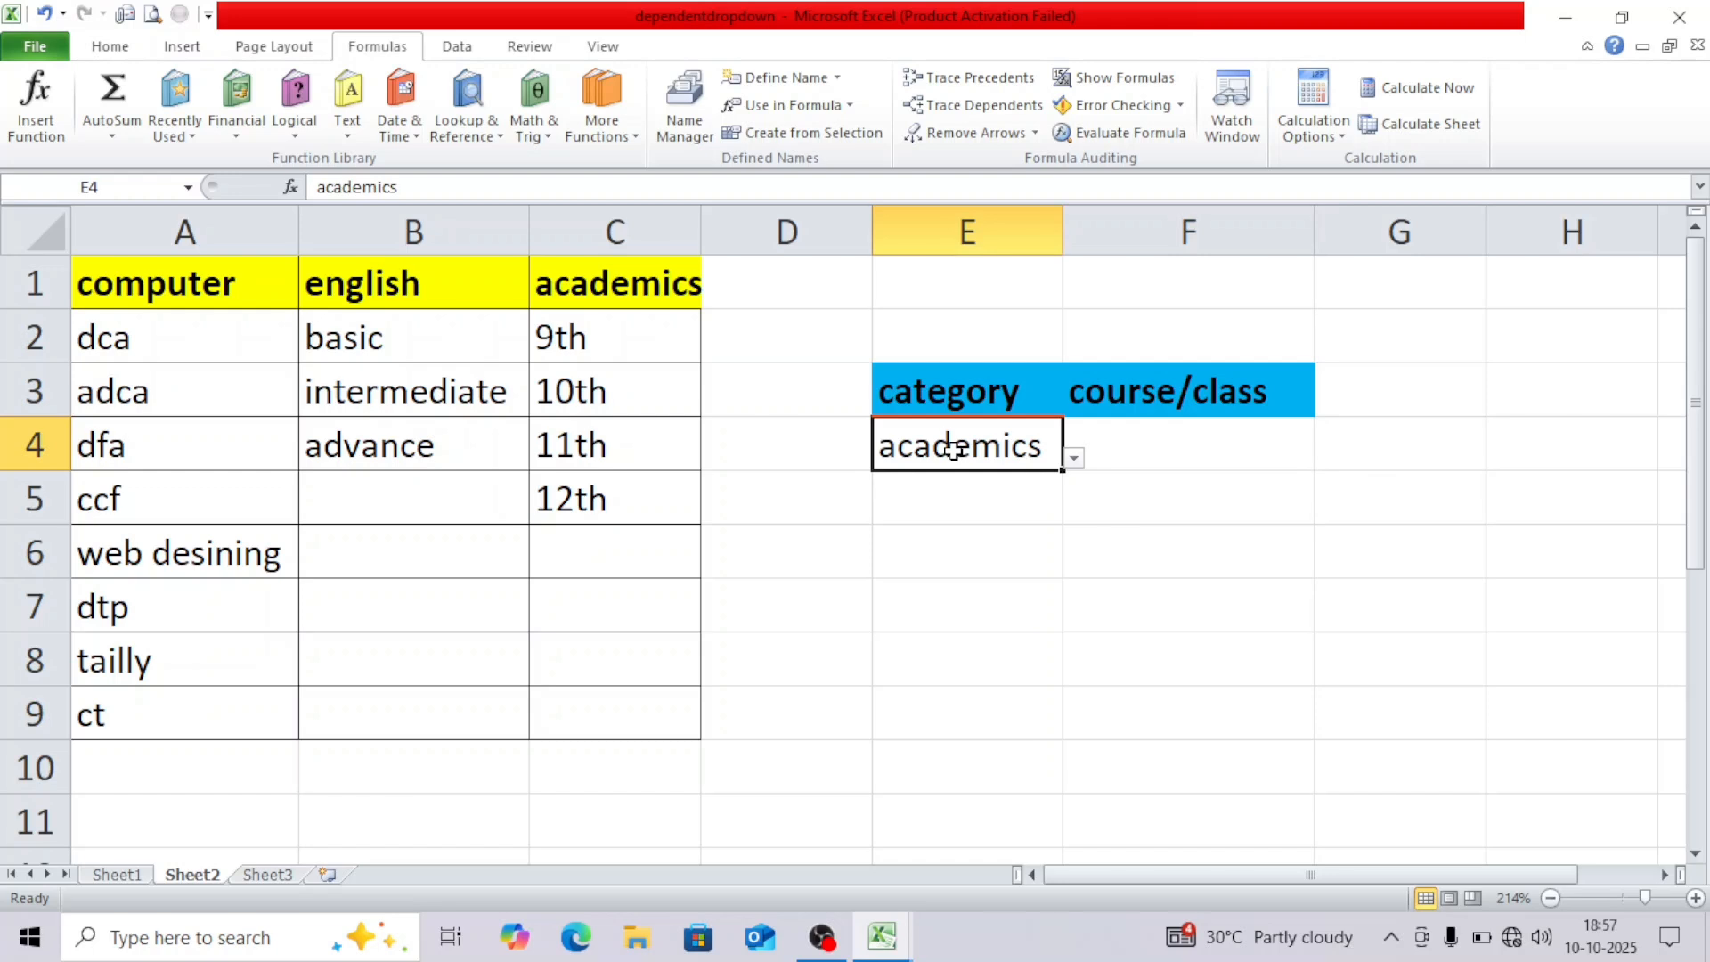
left_click(1221, 453)
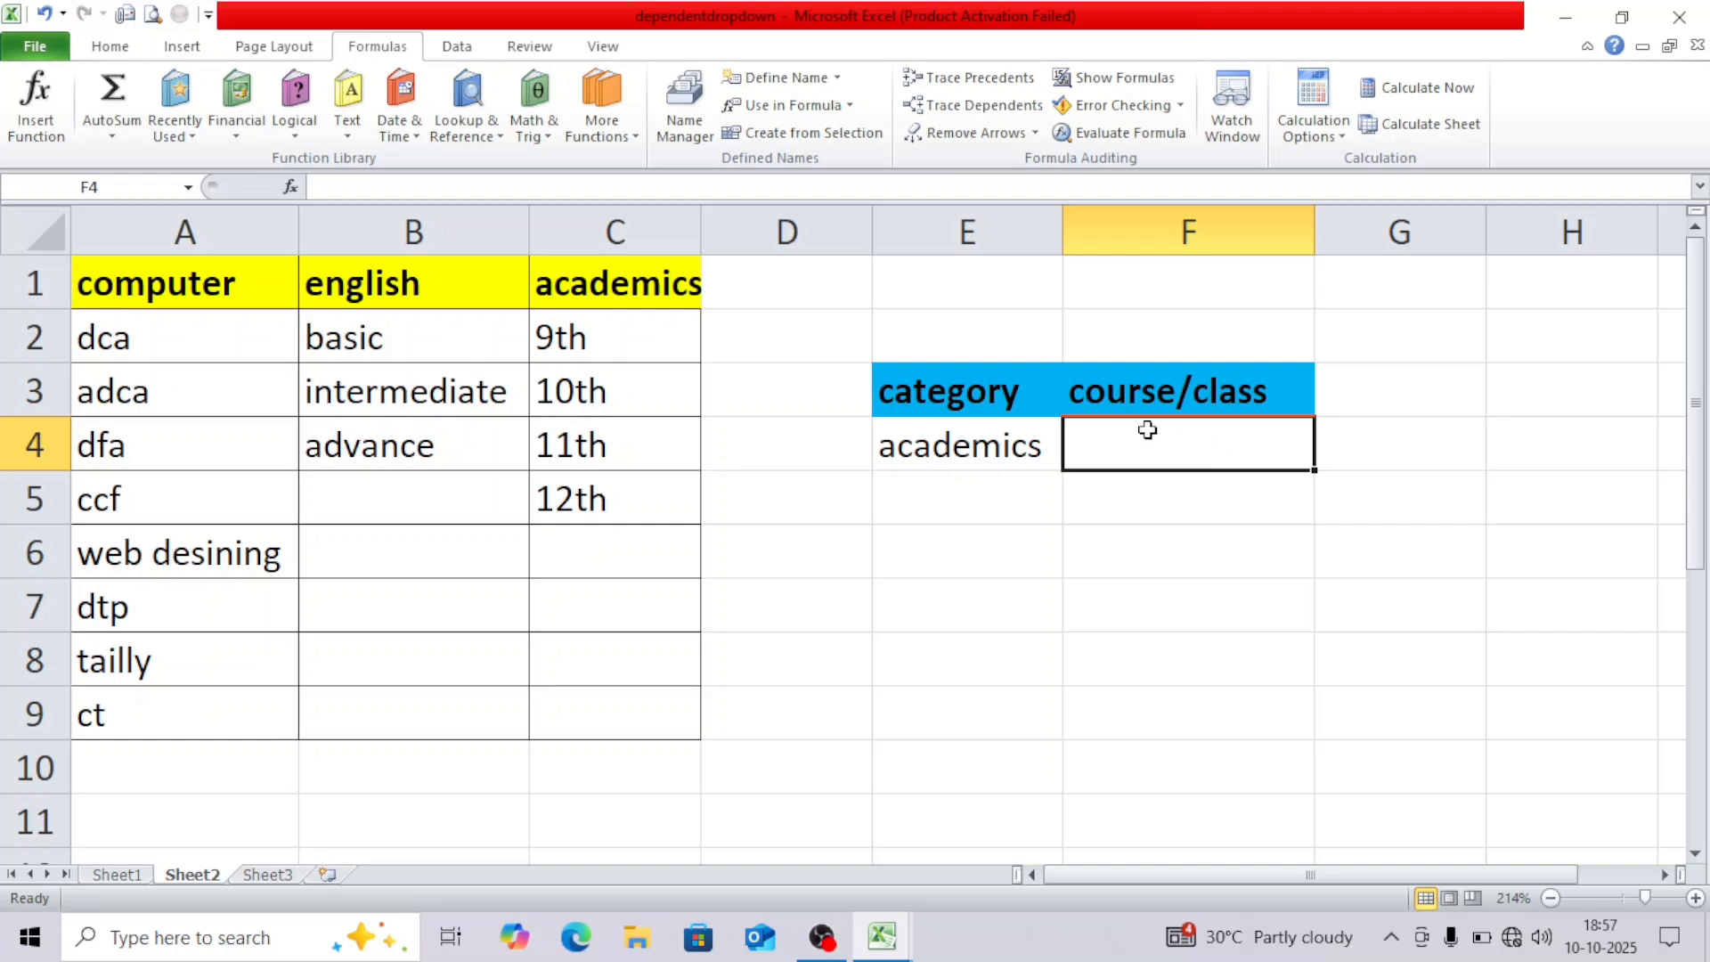
left_click(473, 51)
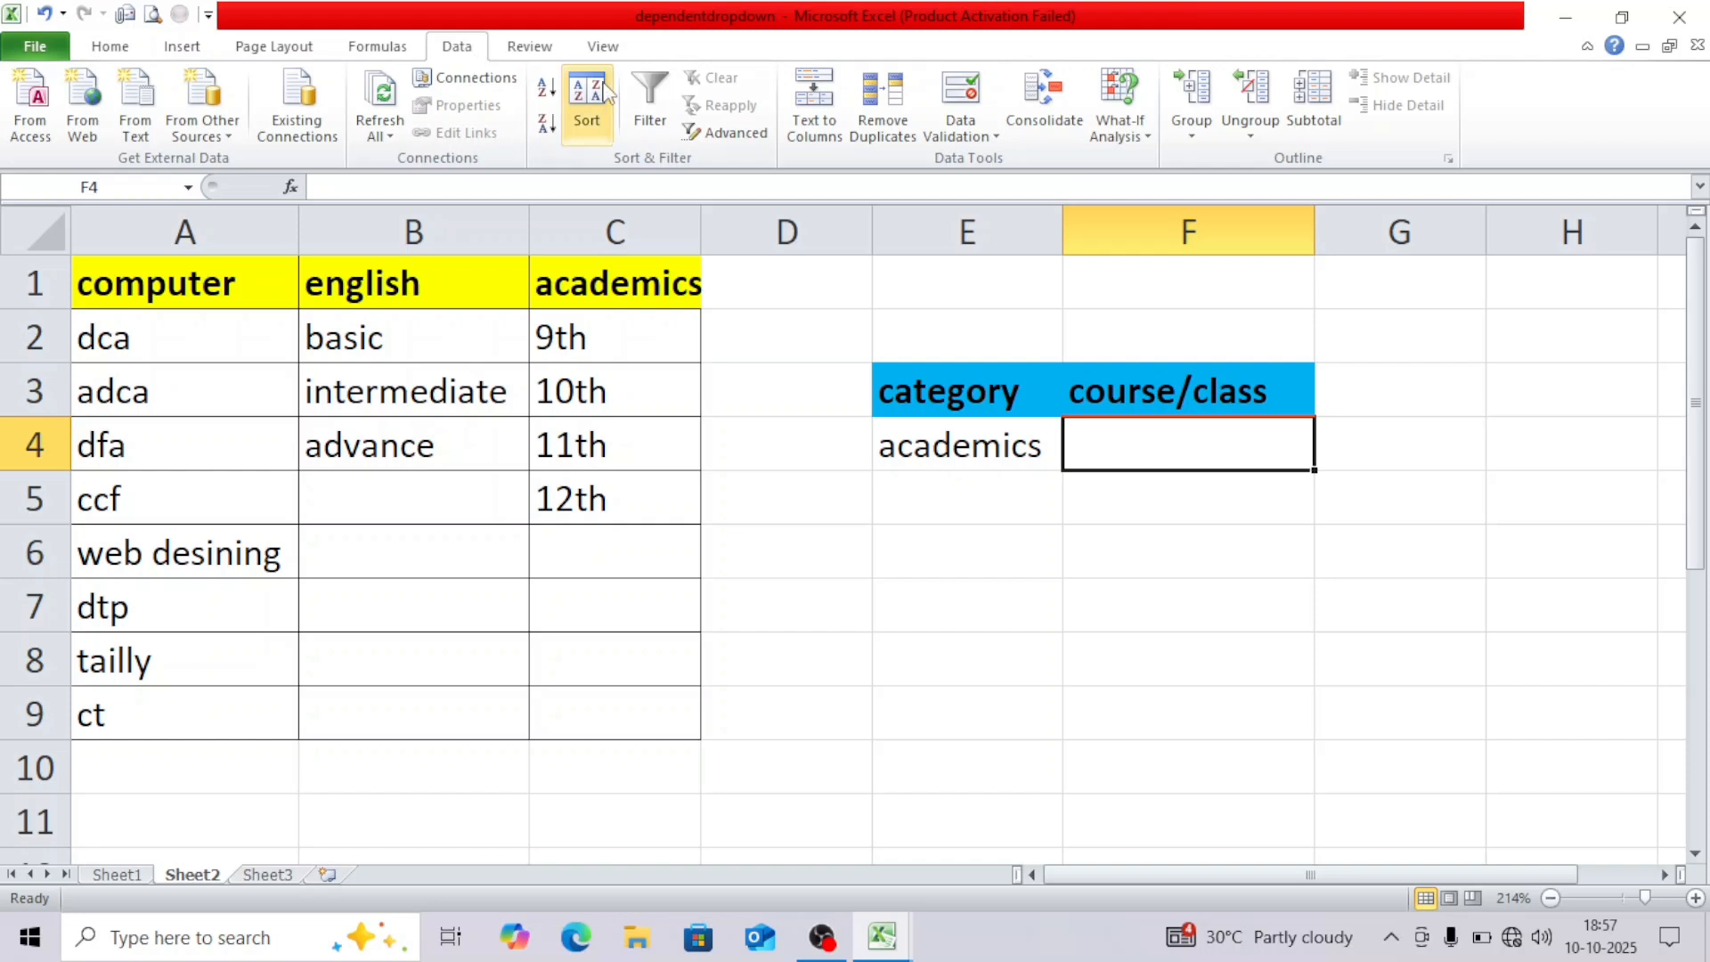
left_click(994, 141)
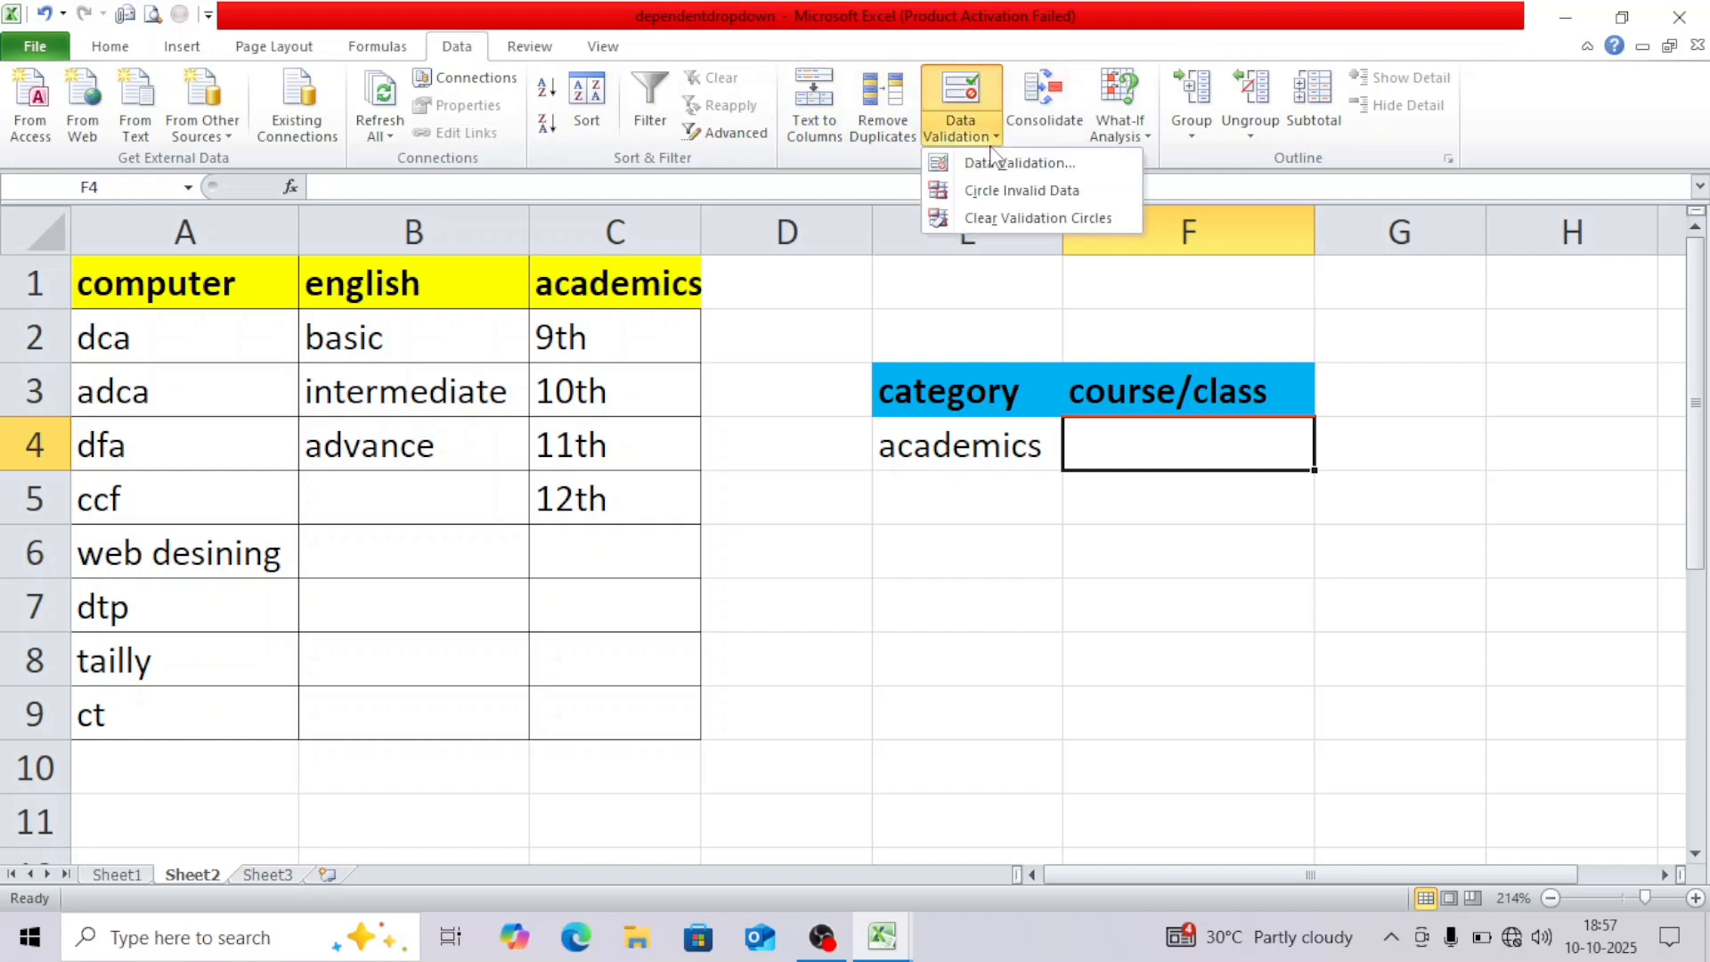
left_click(996, 162)
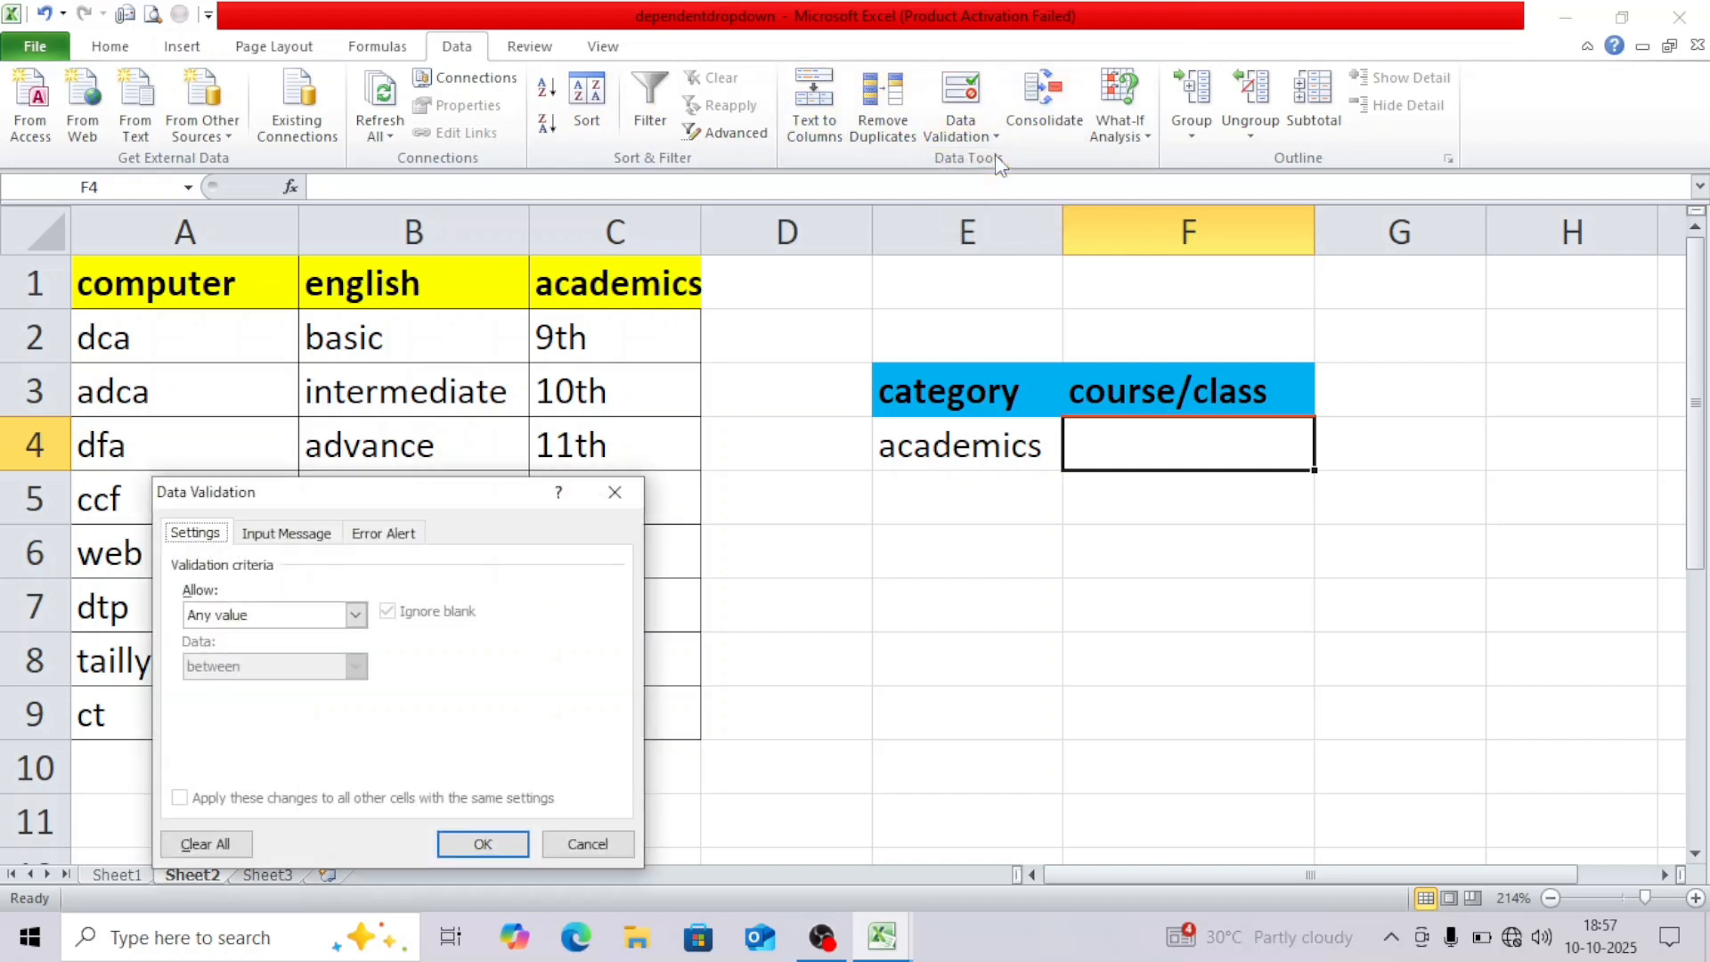
left_click(356, 615)
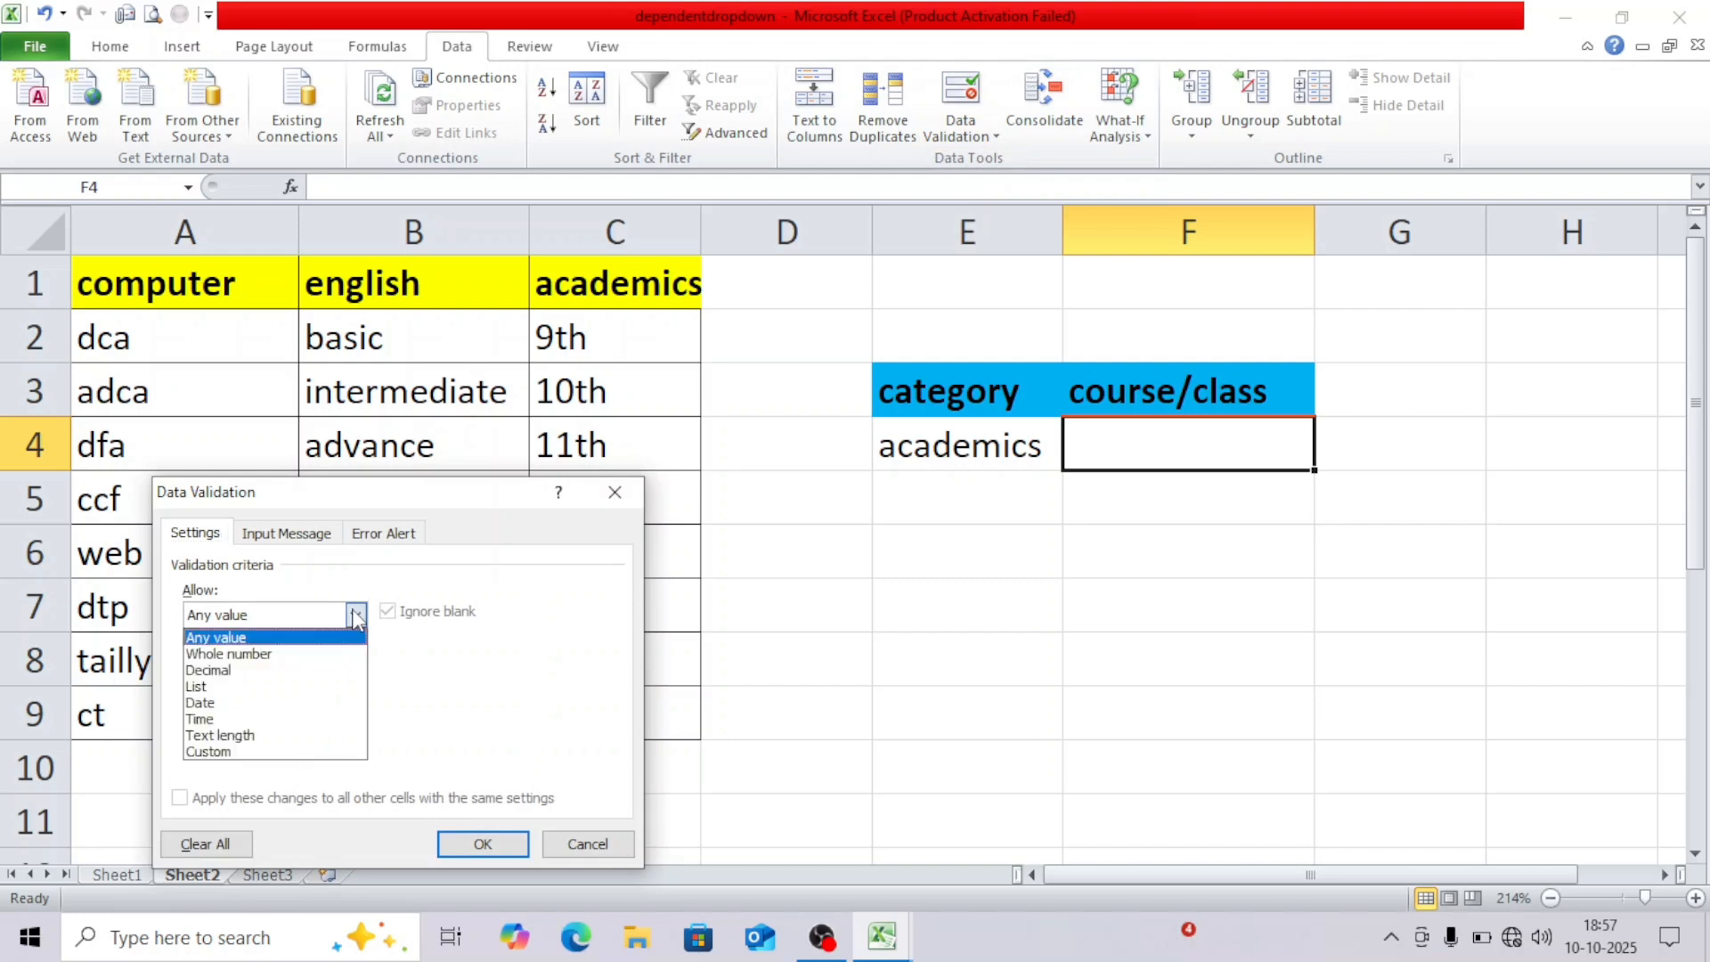
left_click(346, 688)
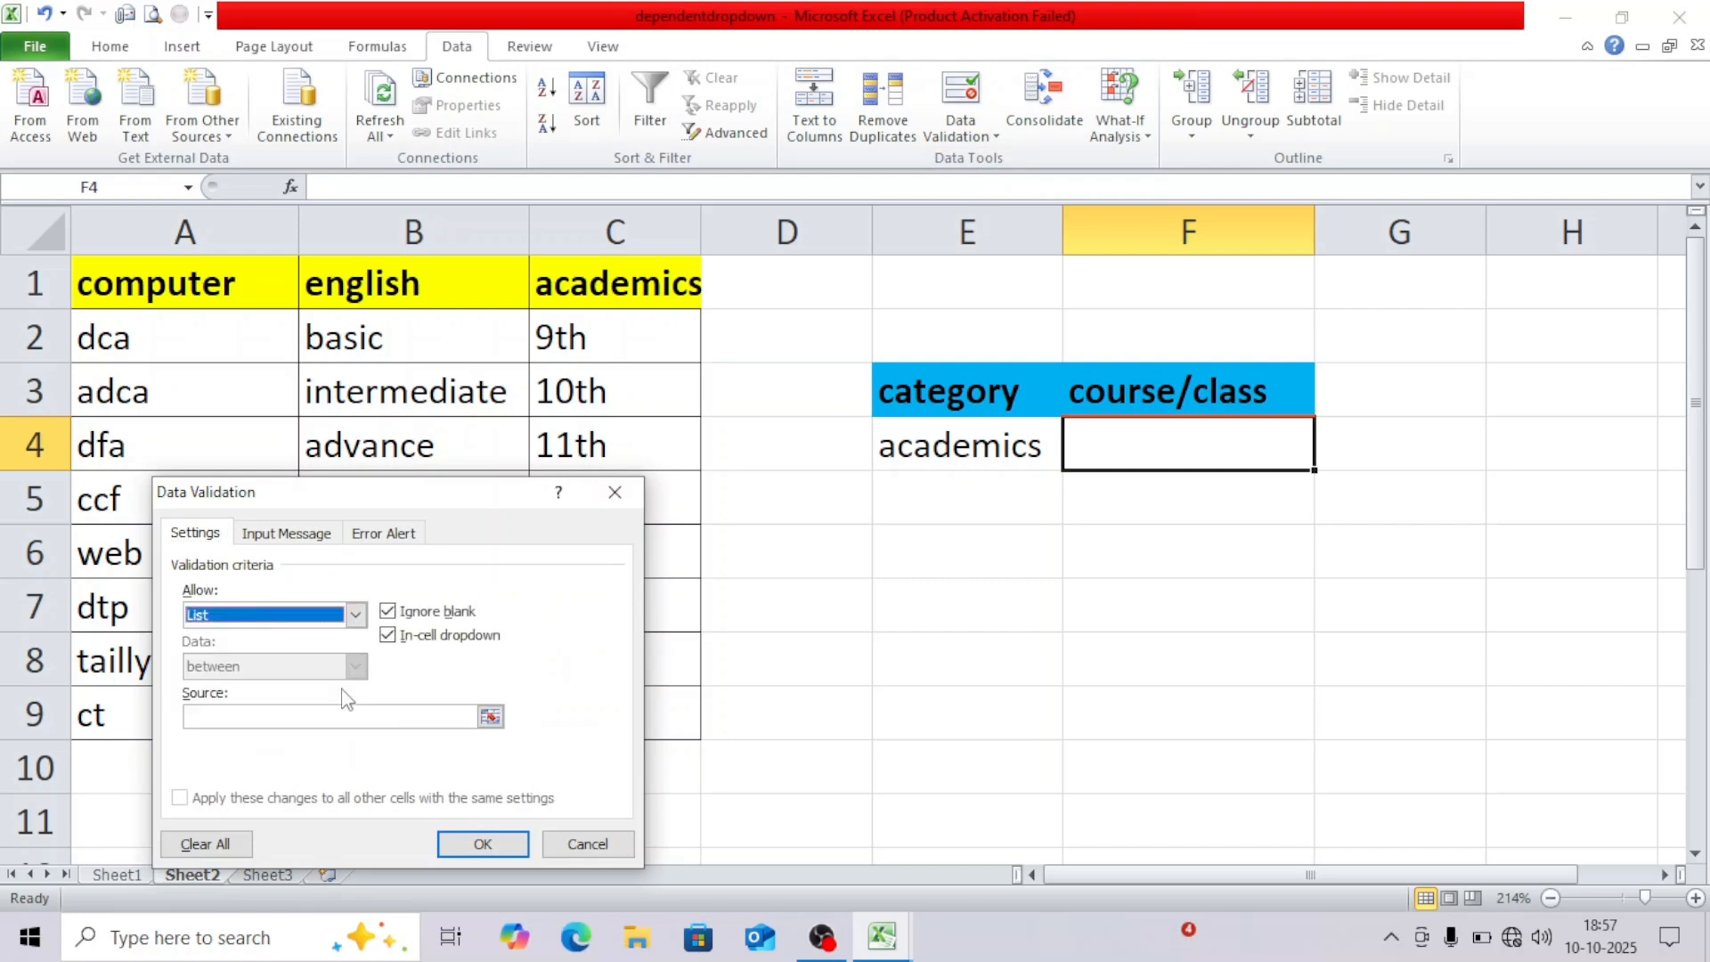
left_click(348, 718)
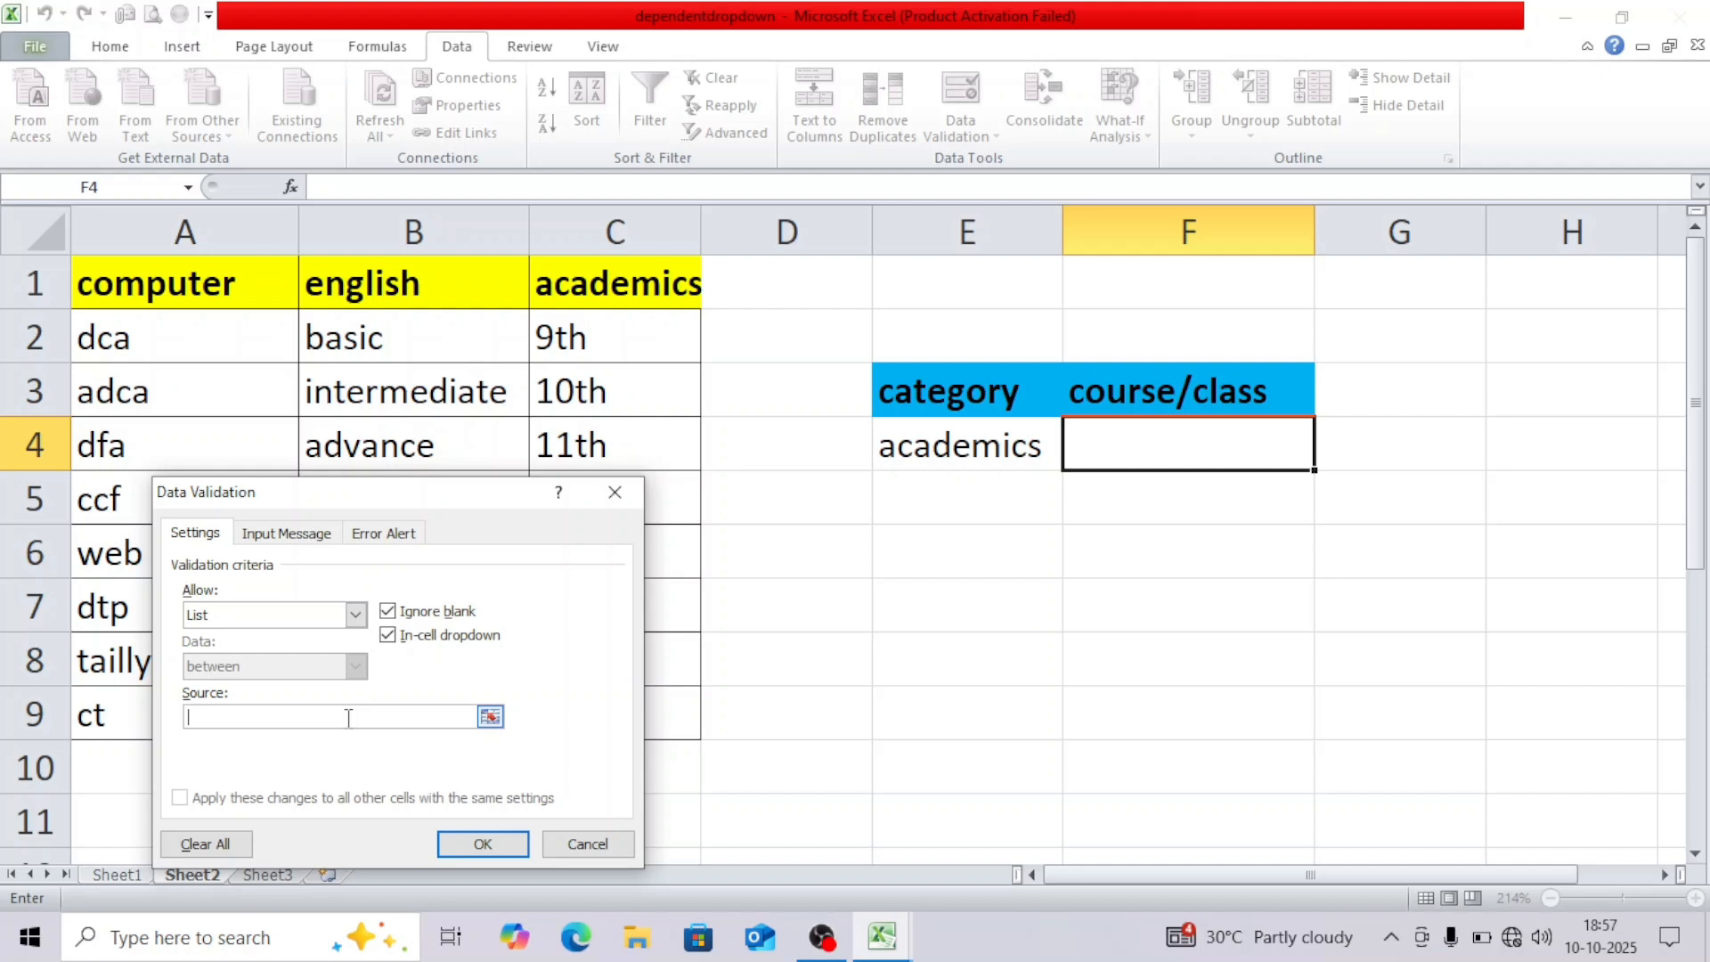
type("=indirect(")
left_click(977, 450)
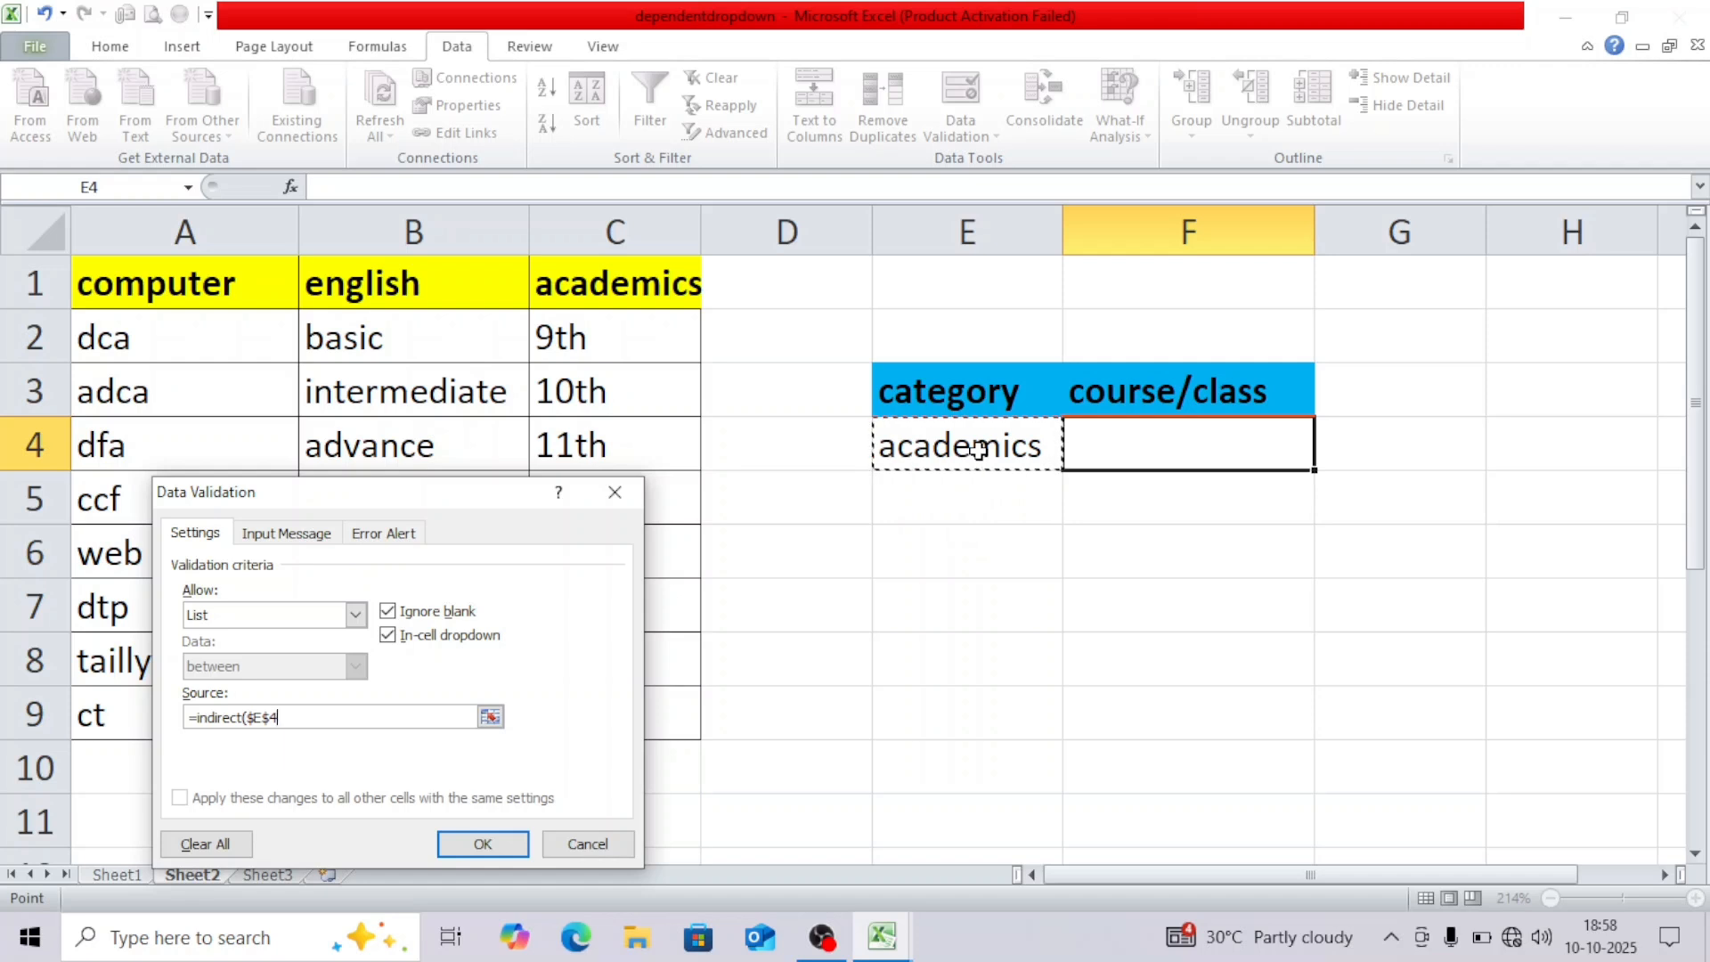
type(")")
left_click(481, 850)
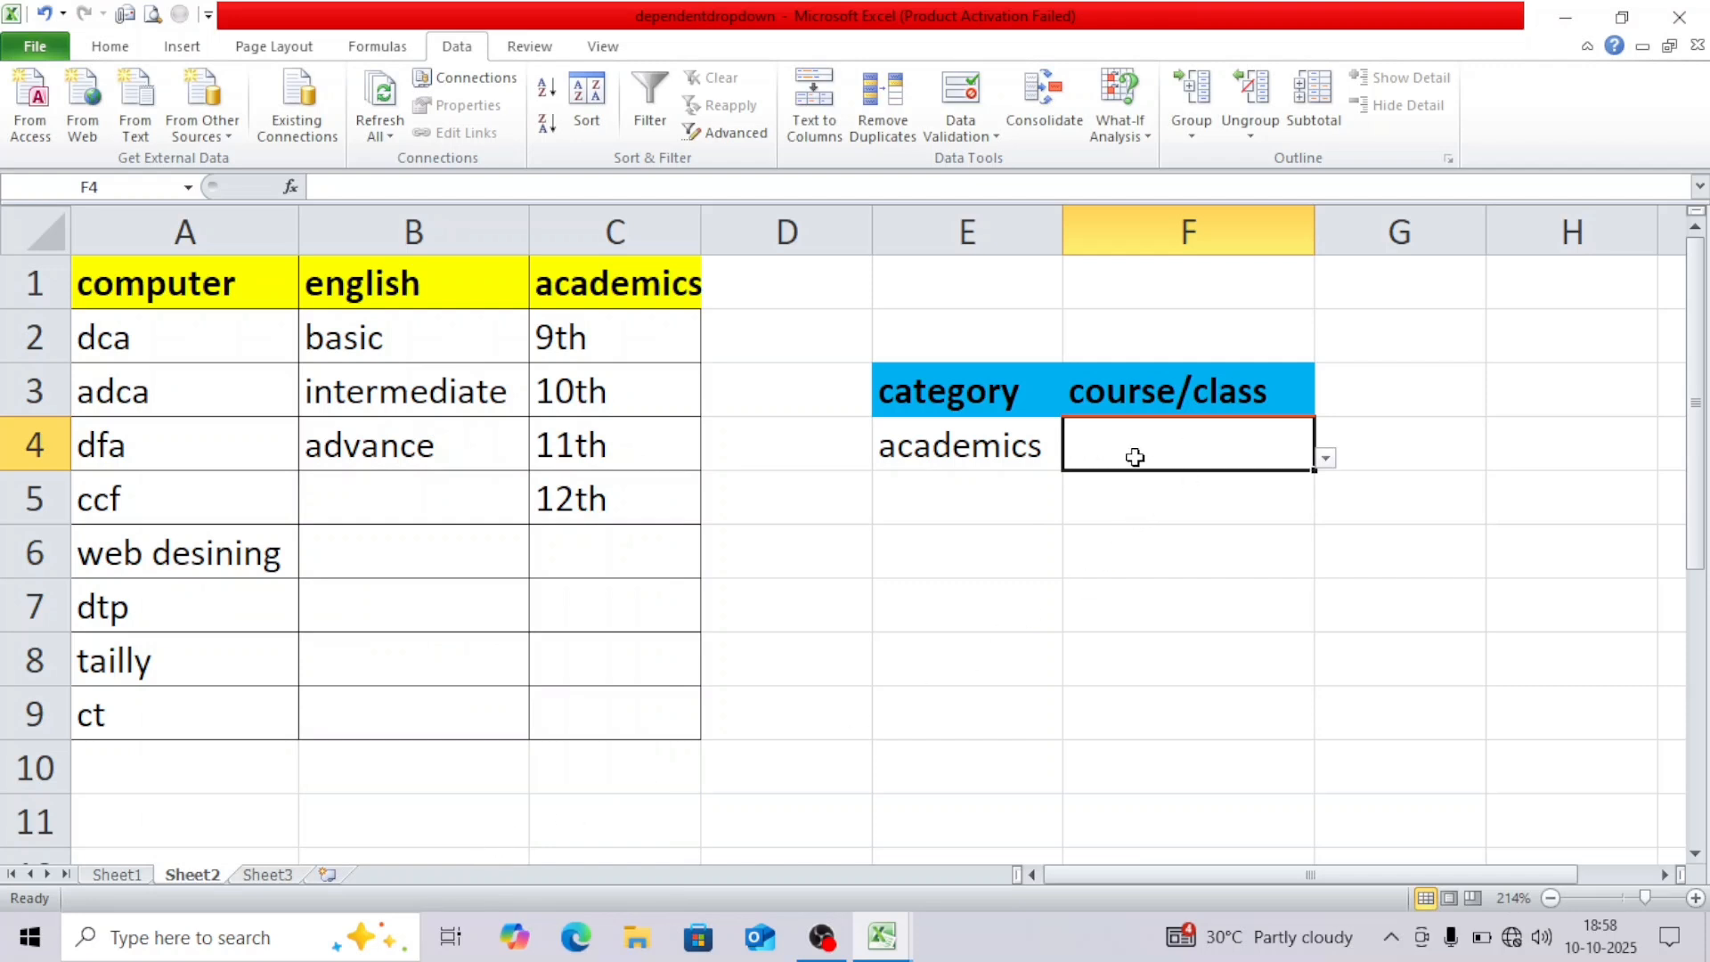
Pick 9th, then 11th, from the academics classes in F4.
left_click(1326, 462)
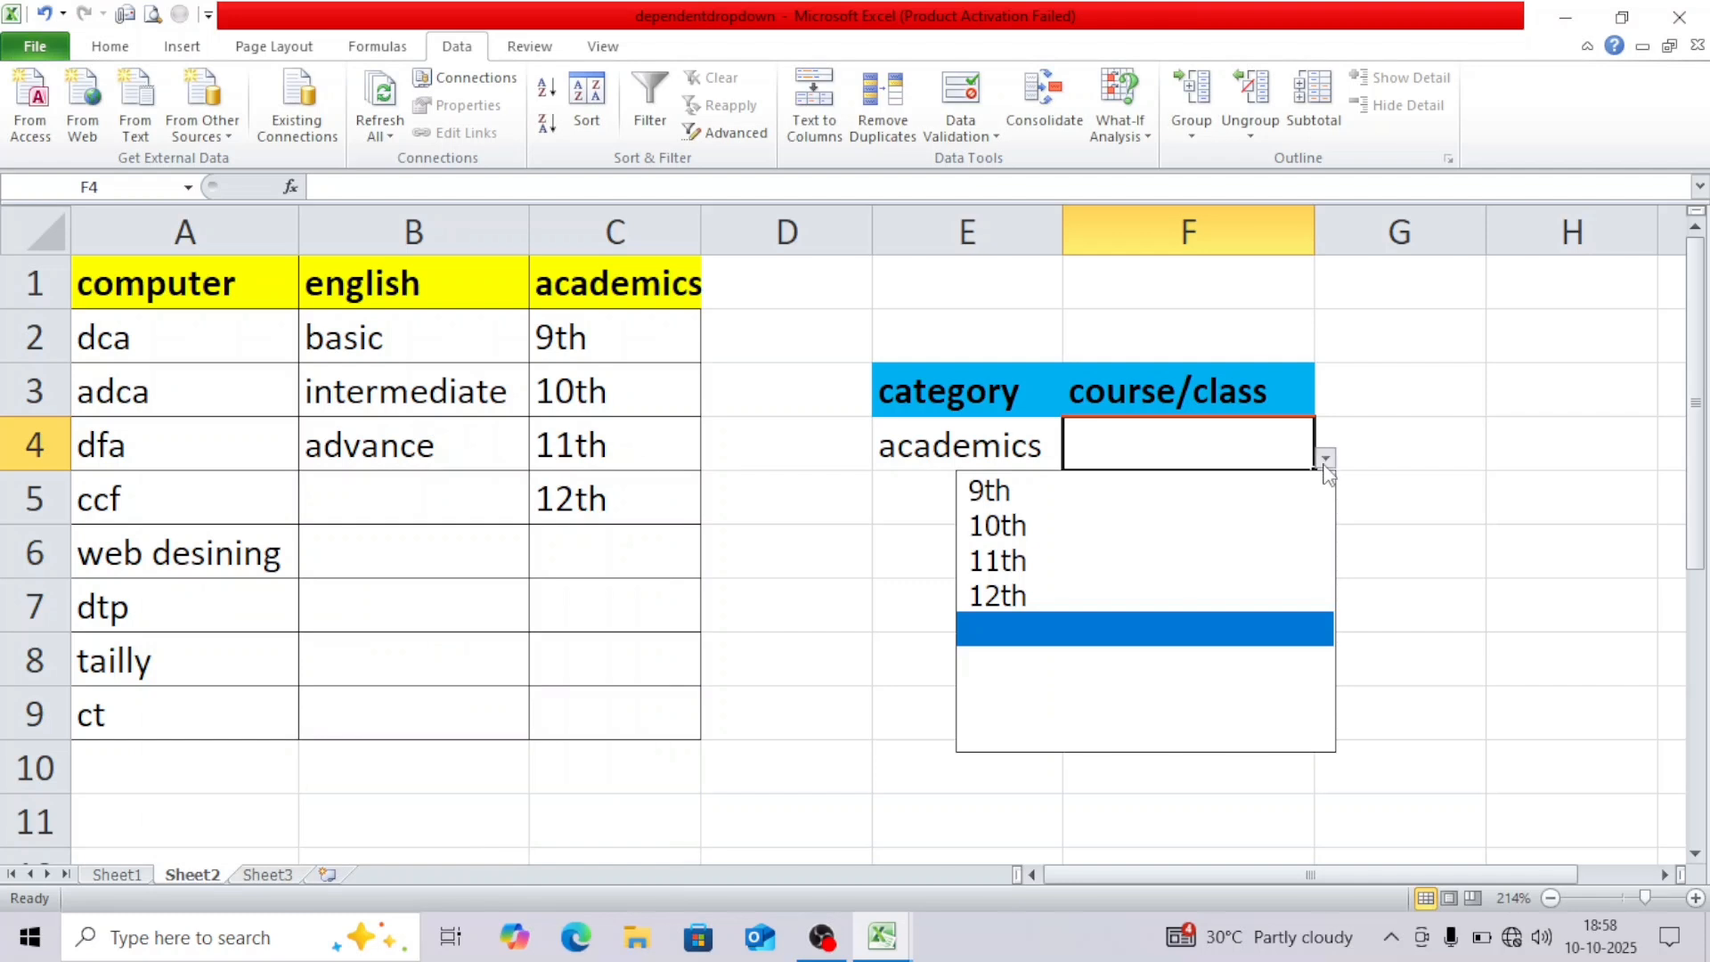
left_click(1071, 495)
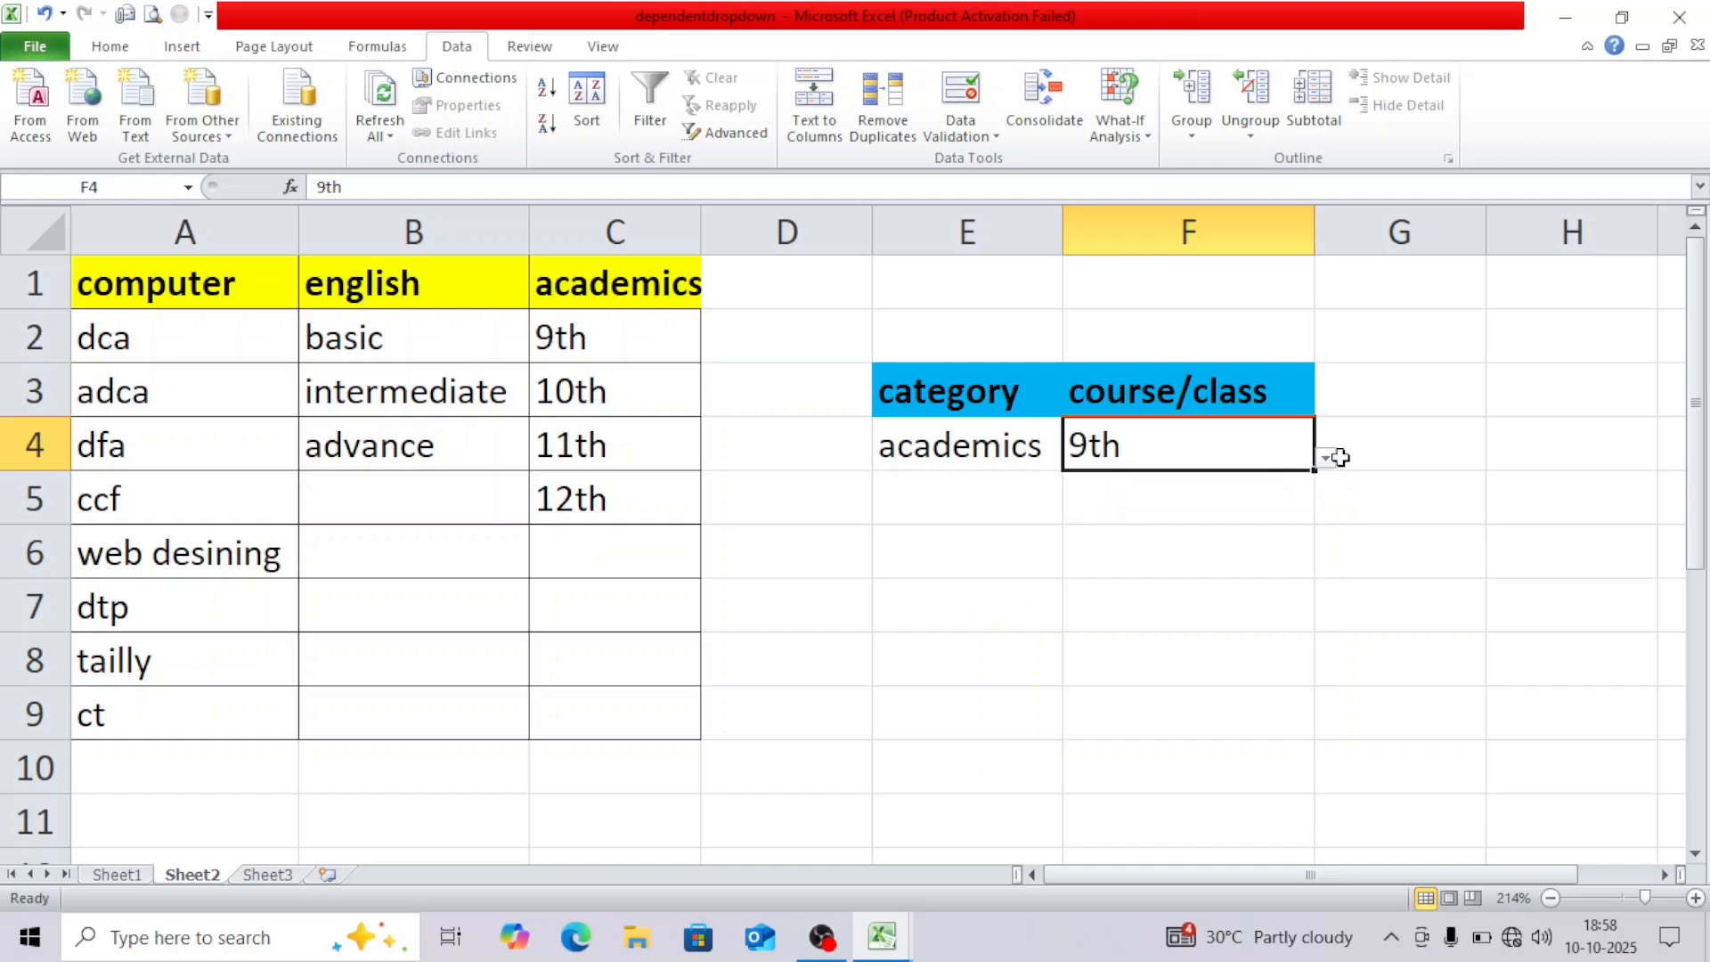
left_click(1333, 459)
left_click(1188, 550)
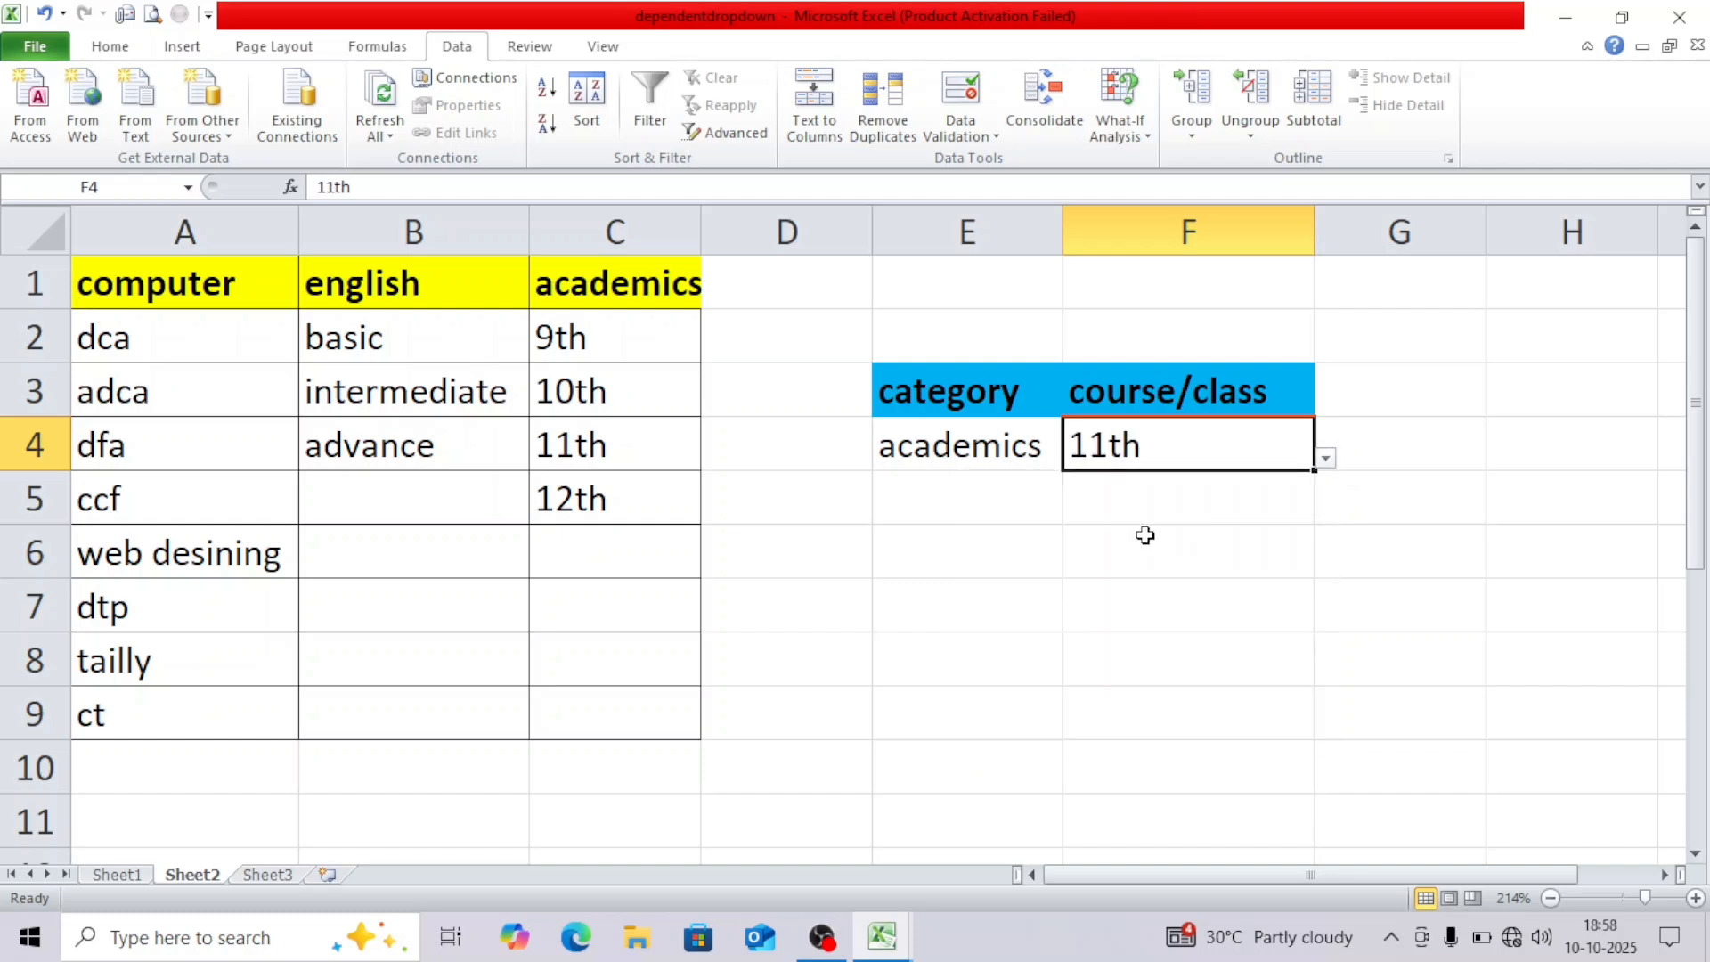
Switch E4 to computer and choose web desining, then dfa, in F4.
left_click(1041, 450)
left_click(1075, 457)
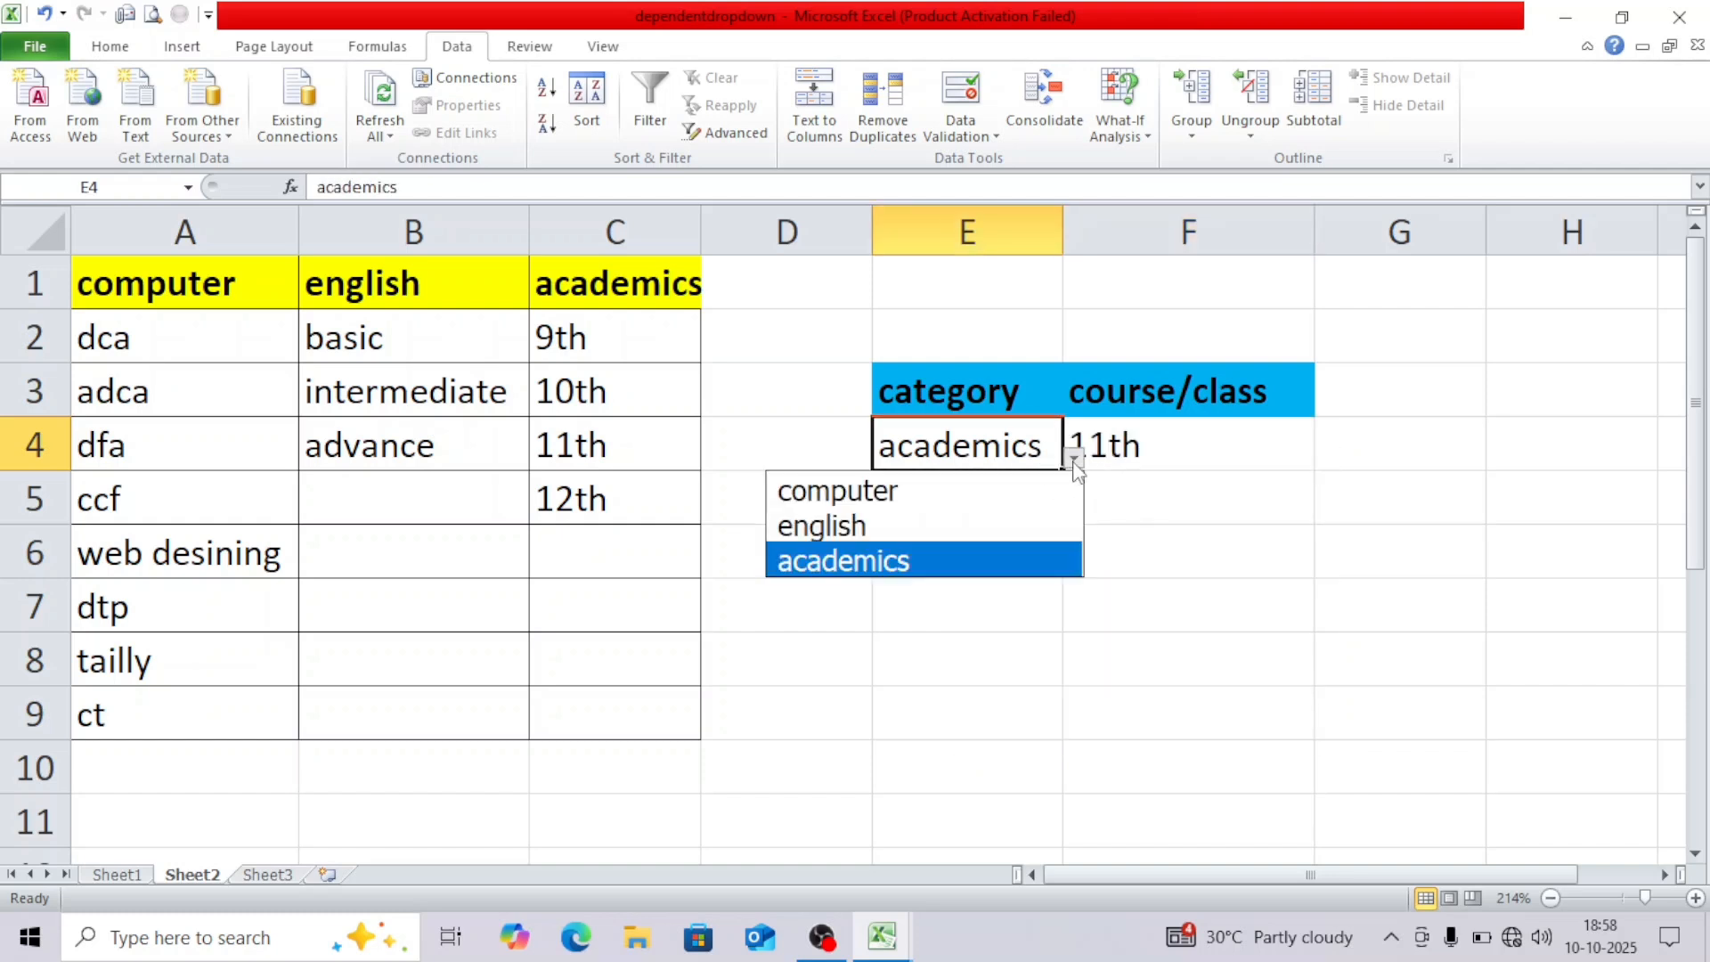
left_click(981, 489)
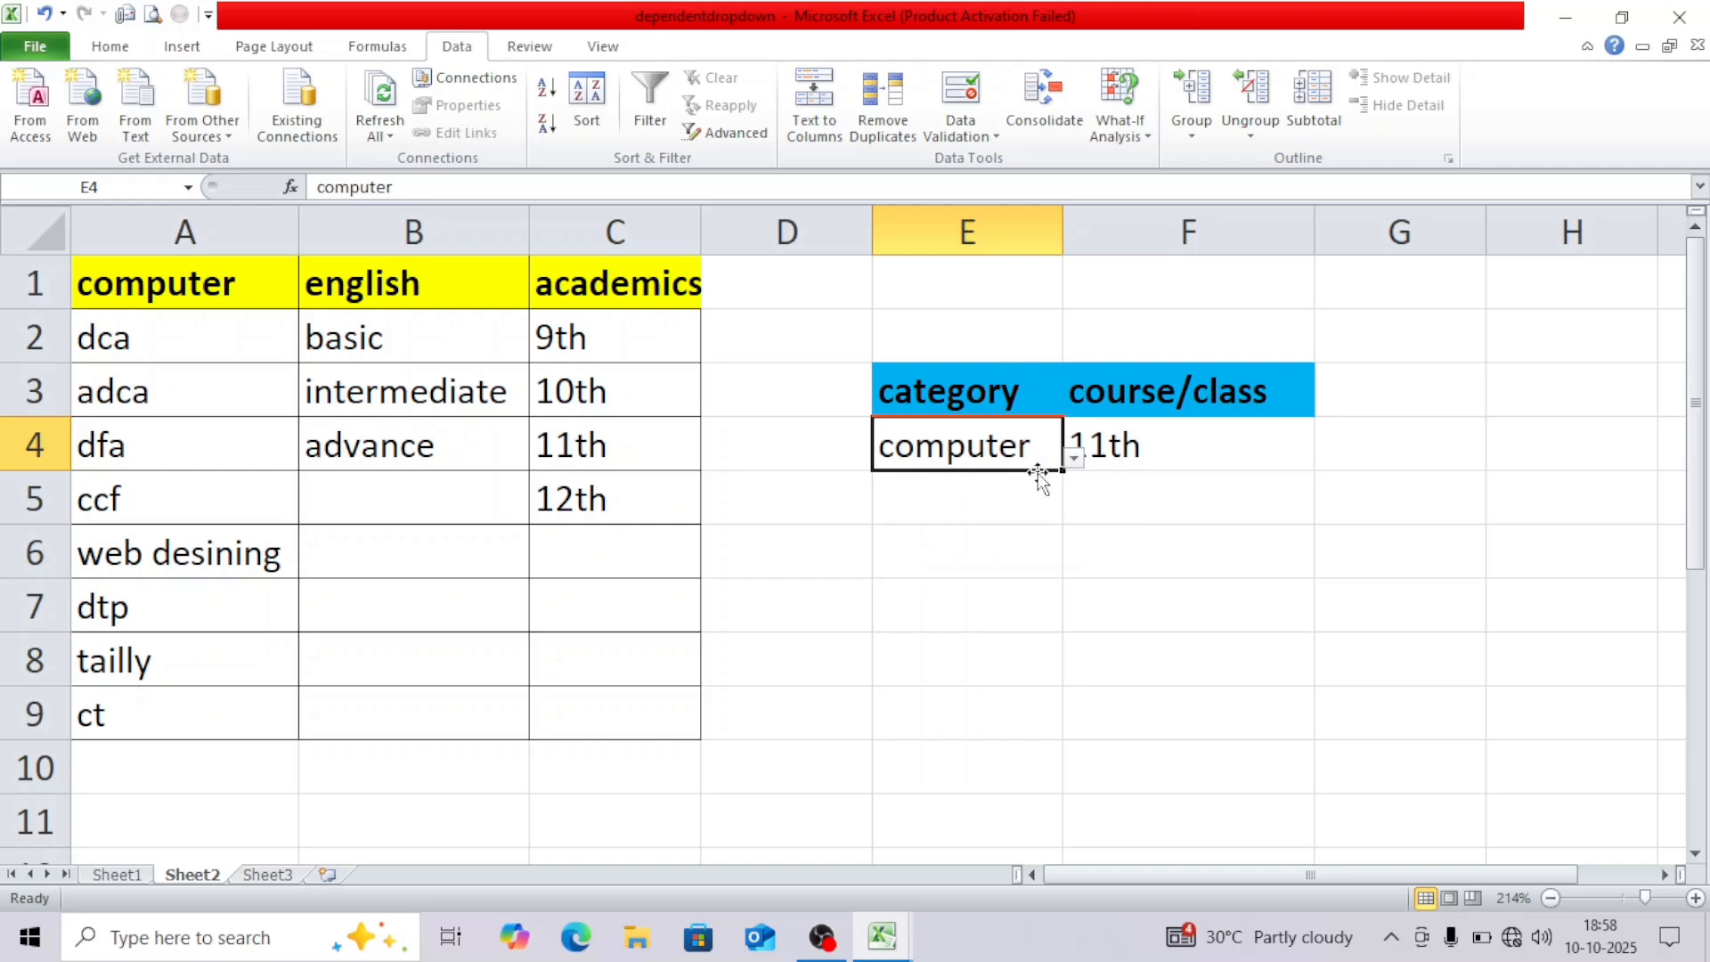
left_click(1180, 456)
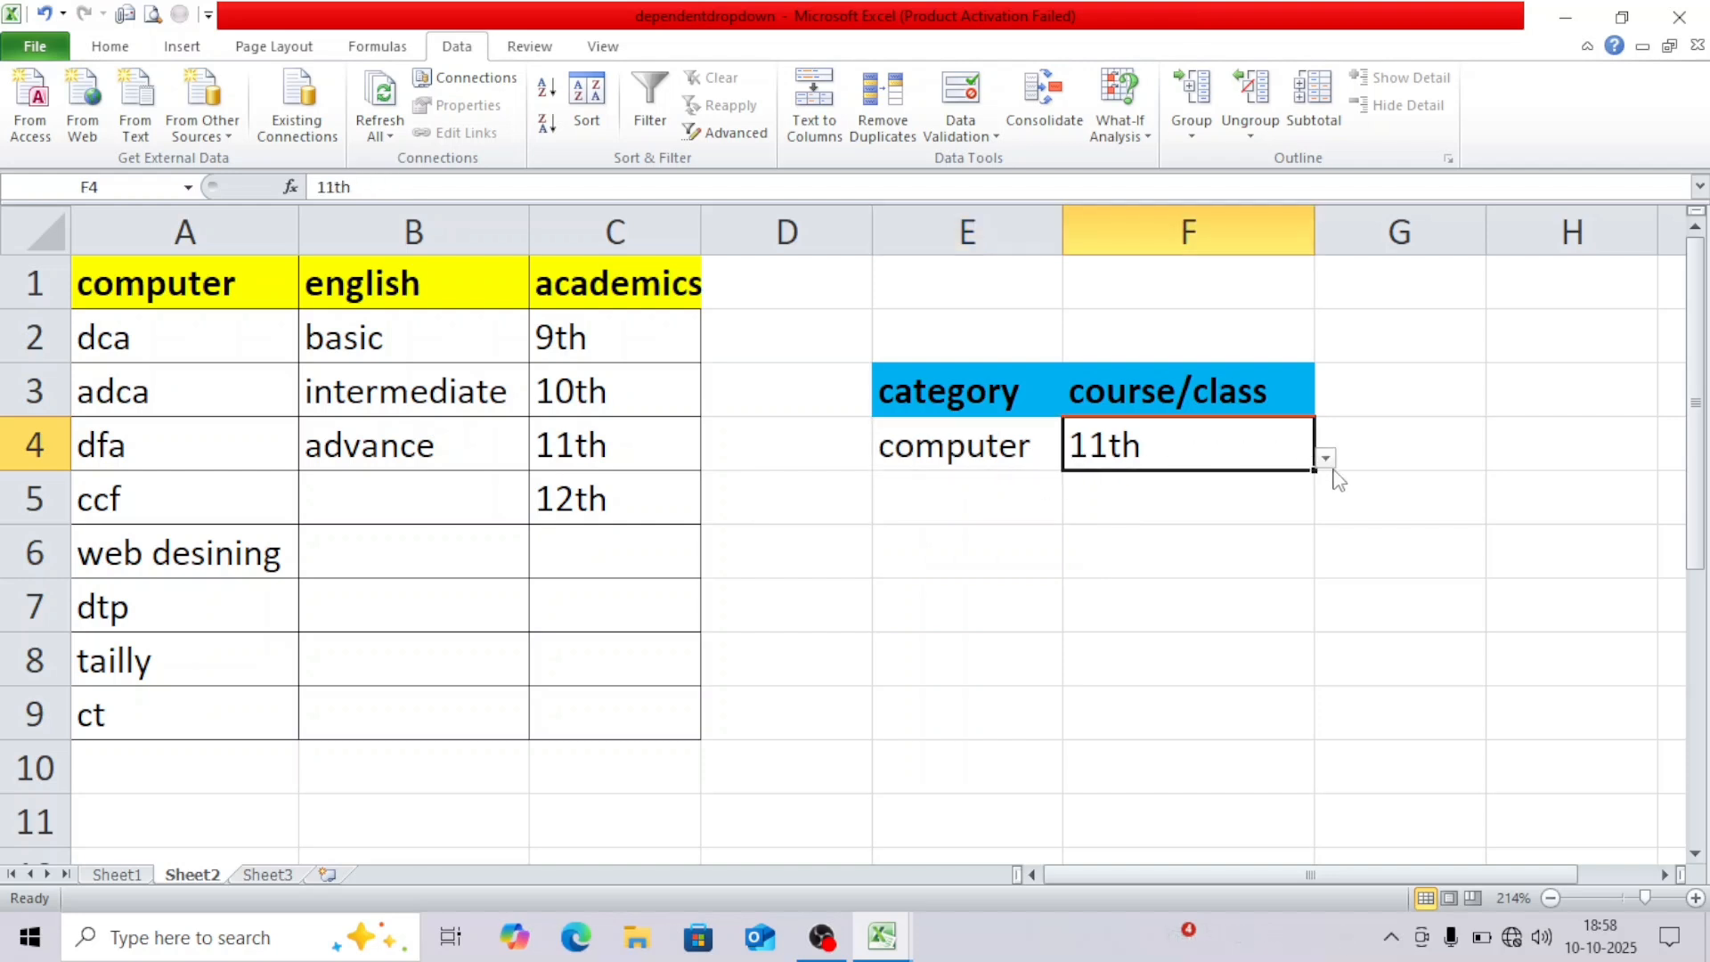
left_click(1326, 460)
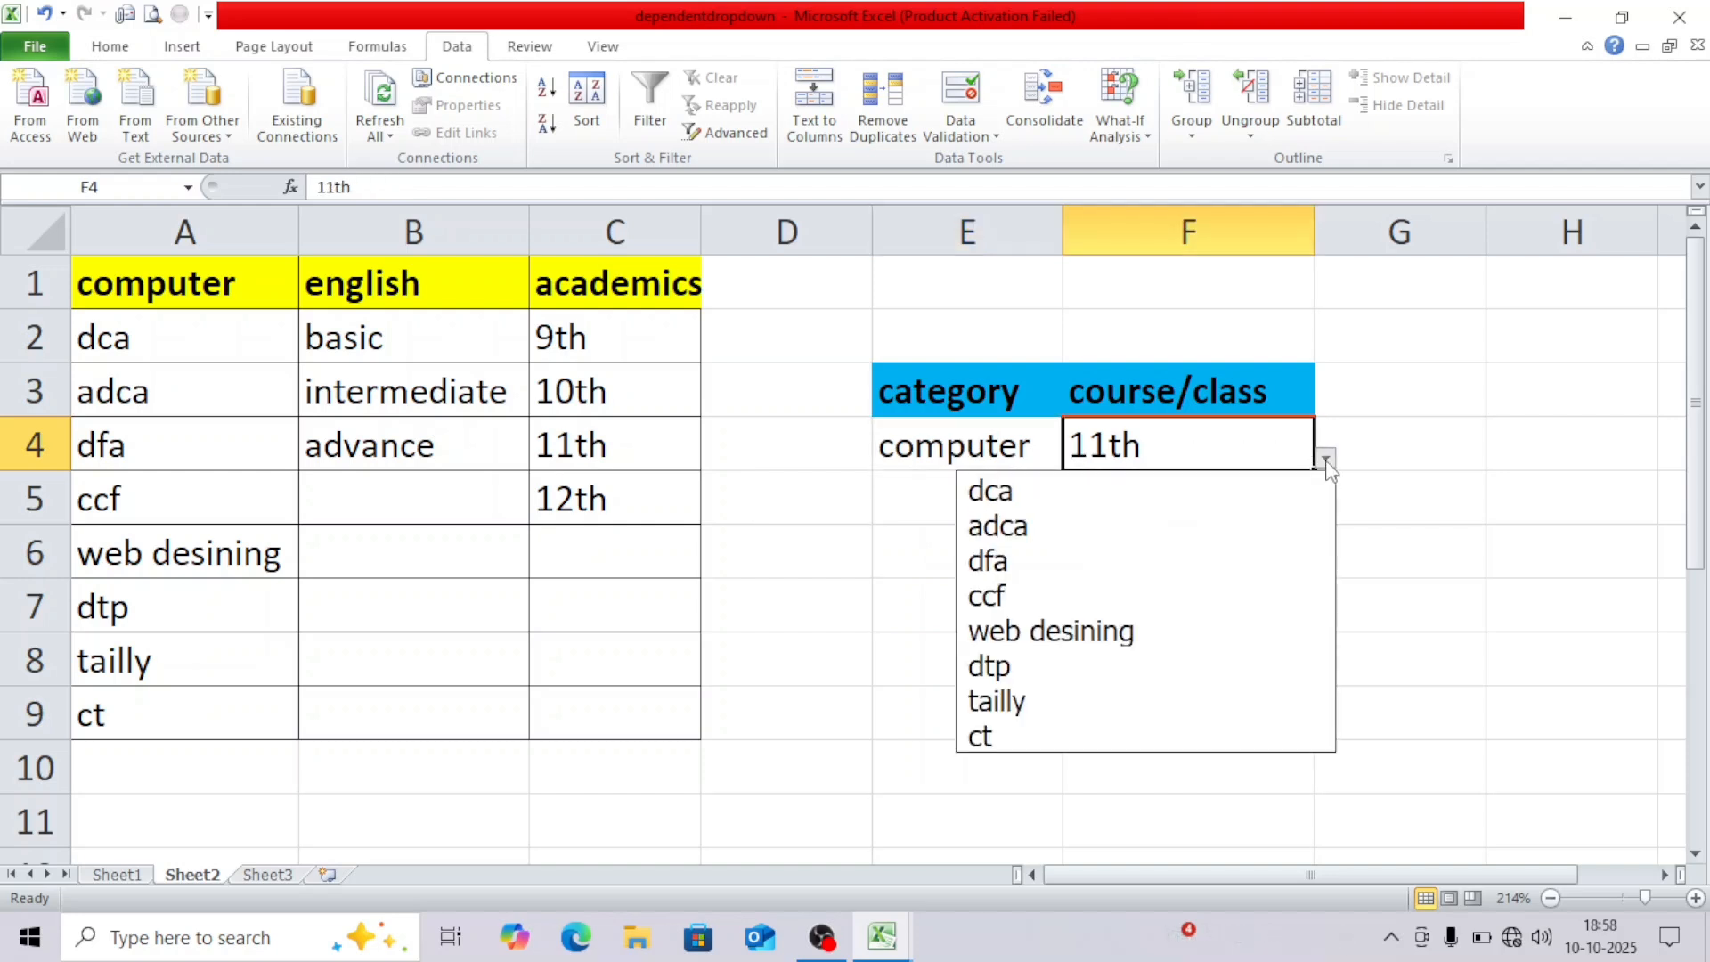
left_click(1201, 629)
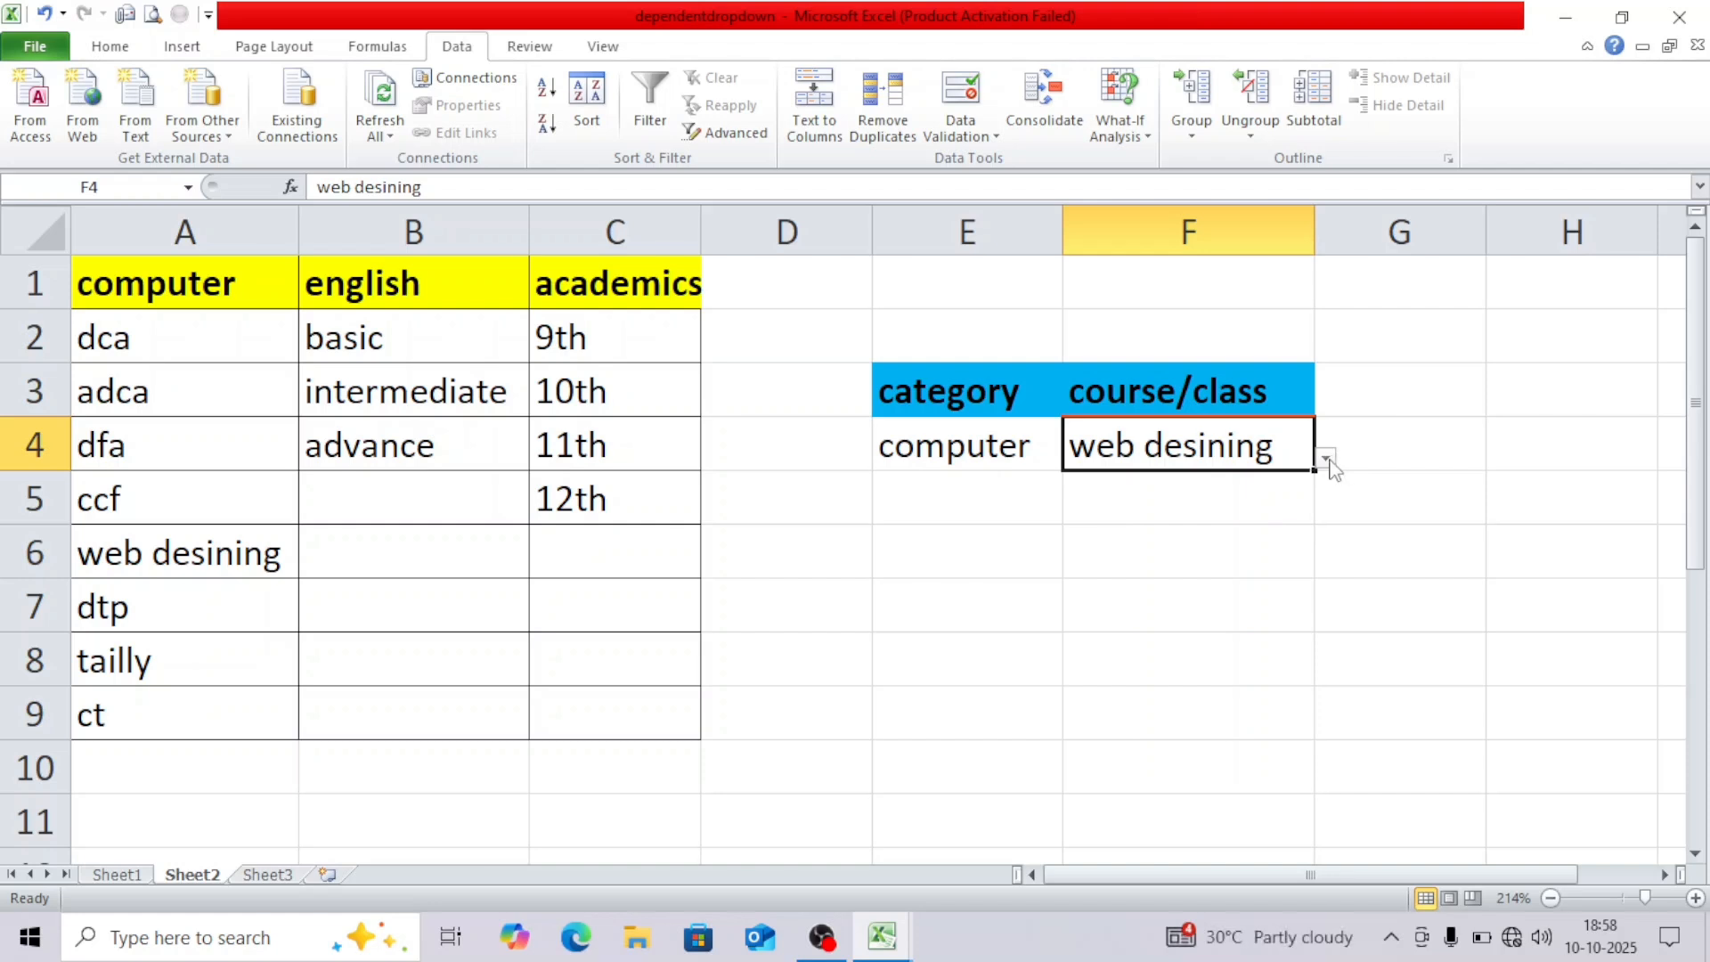
left_click(1325, 460)
left_click(1221, 565)
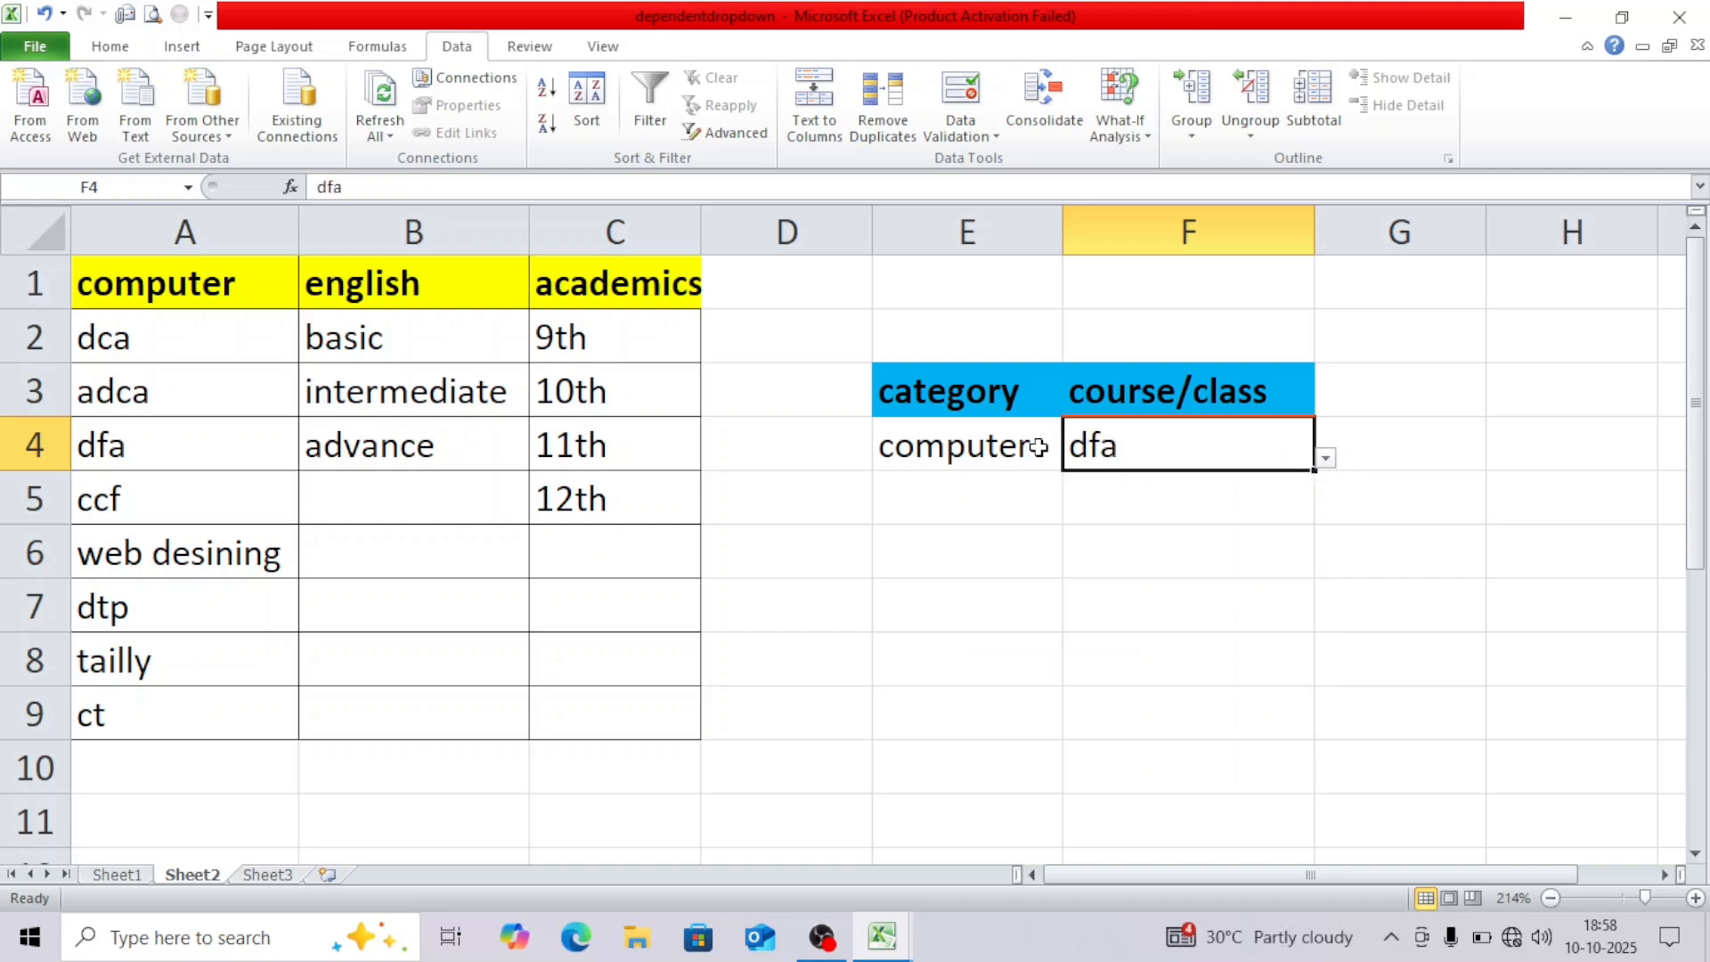
Set E4 back to academics and choose 10th in F4.
left_click(1046, 449)
left_click(1075, 460)
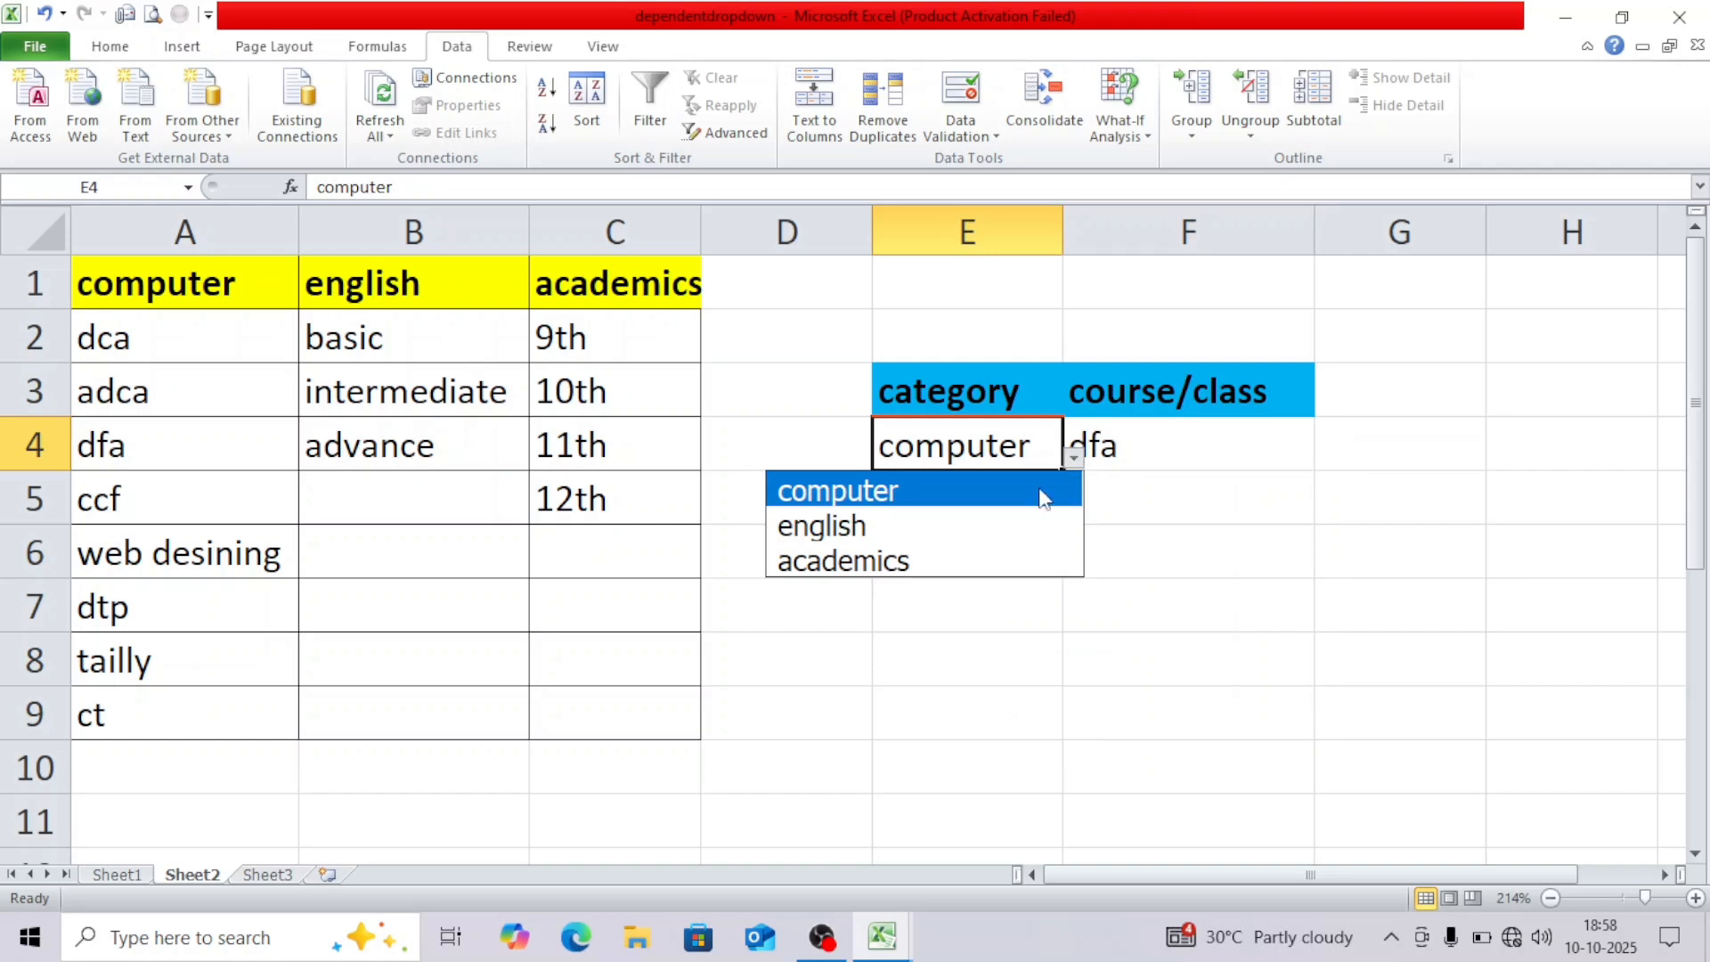
left_click(1002, 550)
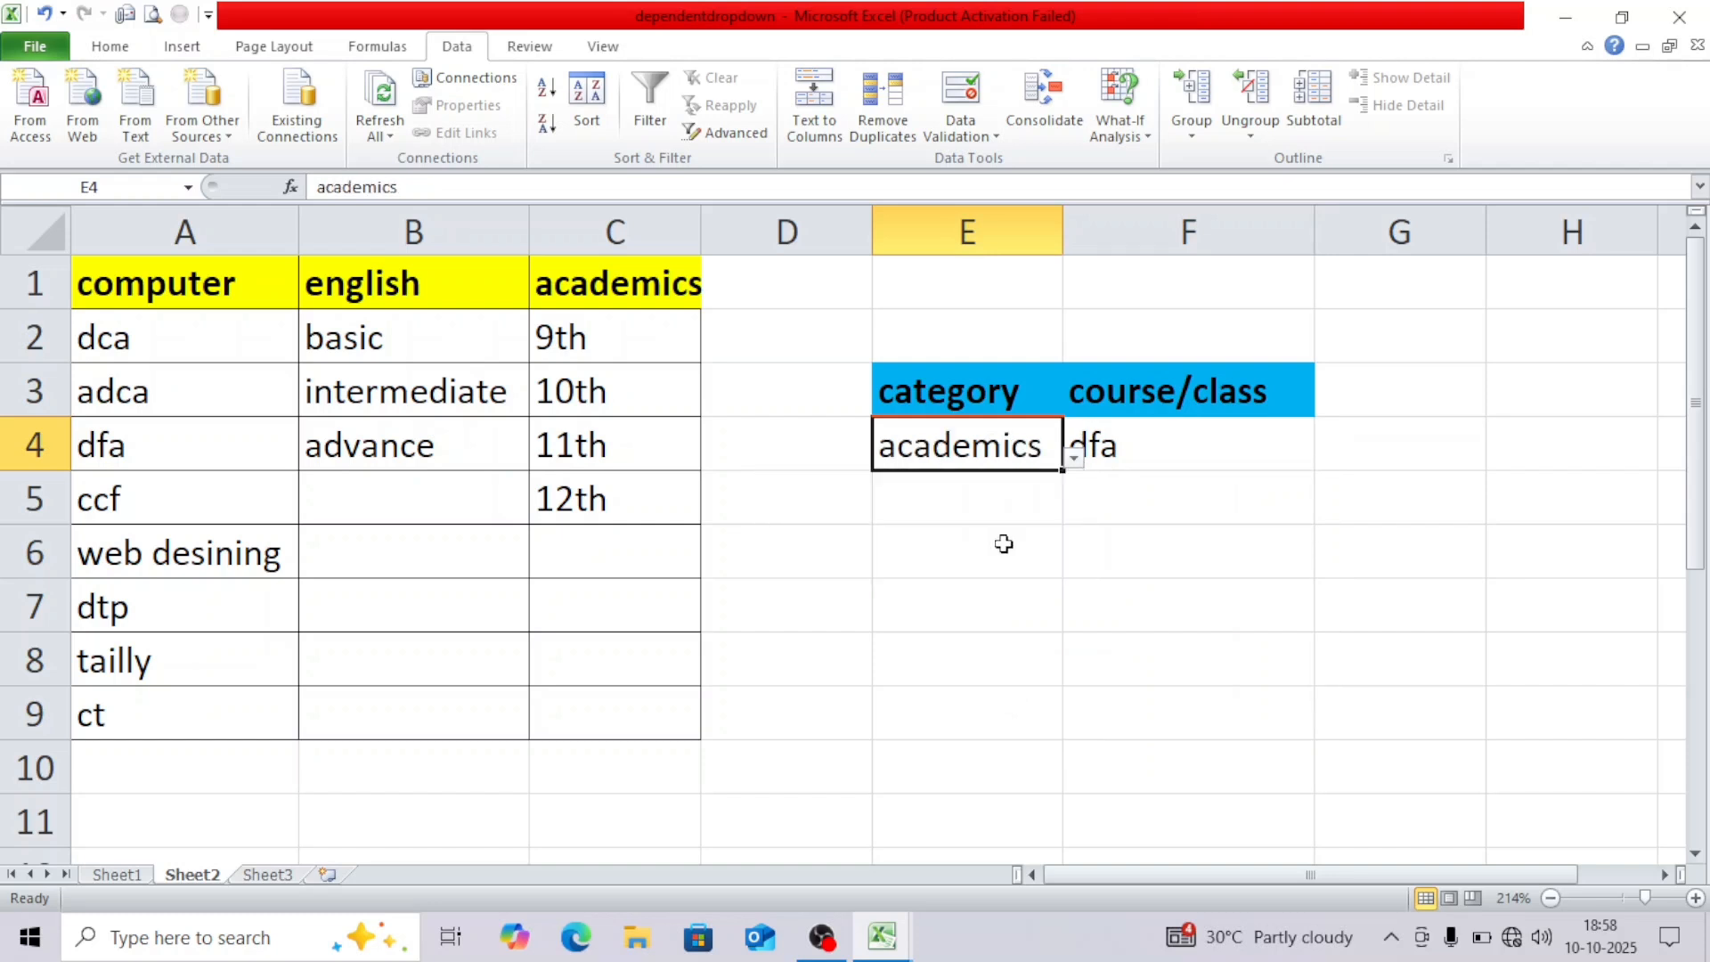
left_click(1208, 456)
left_click(1324, 462)
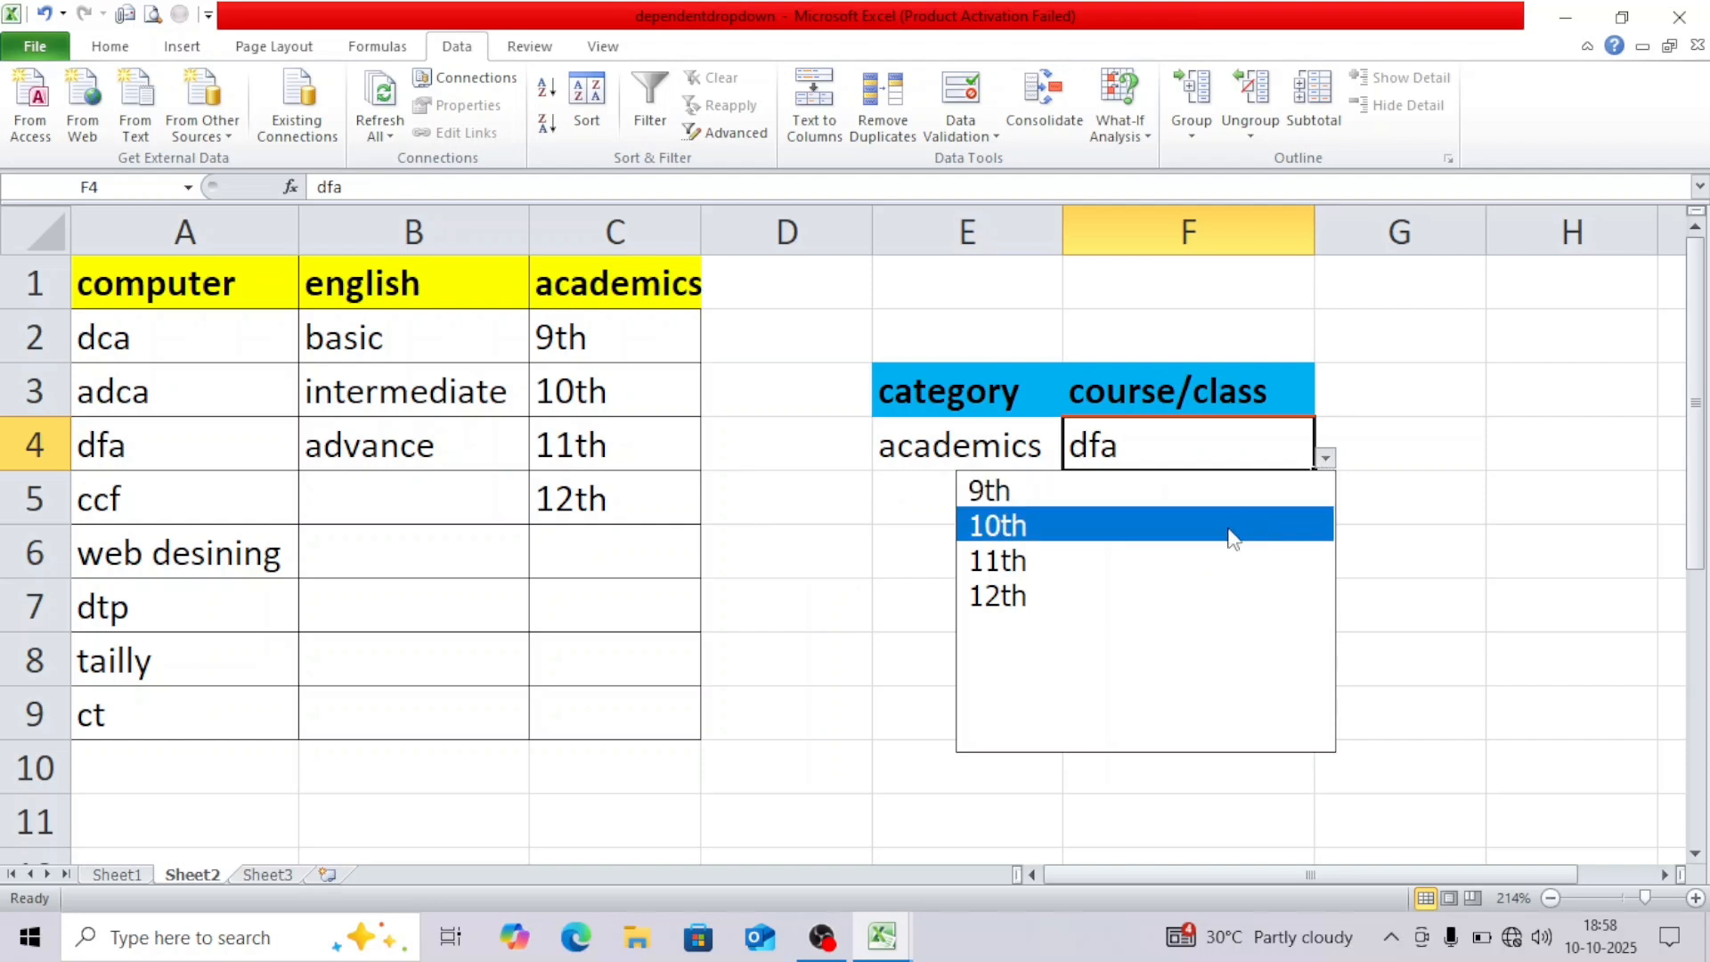
left_click(1230, 527)
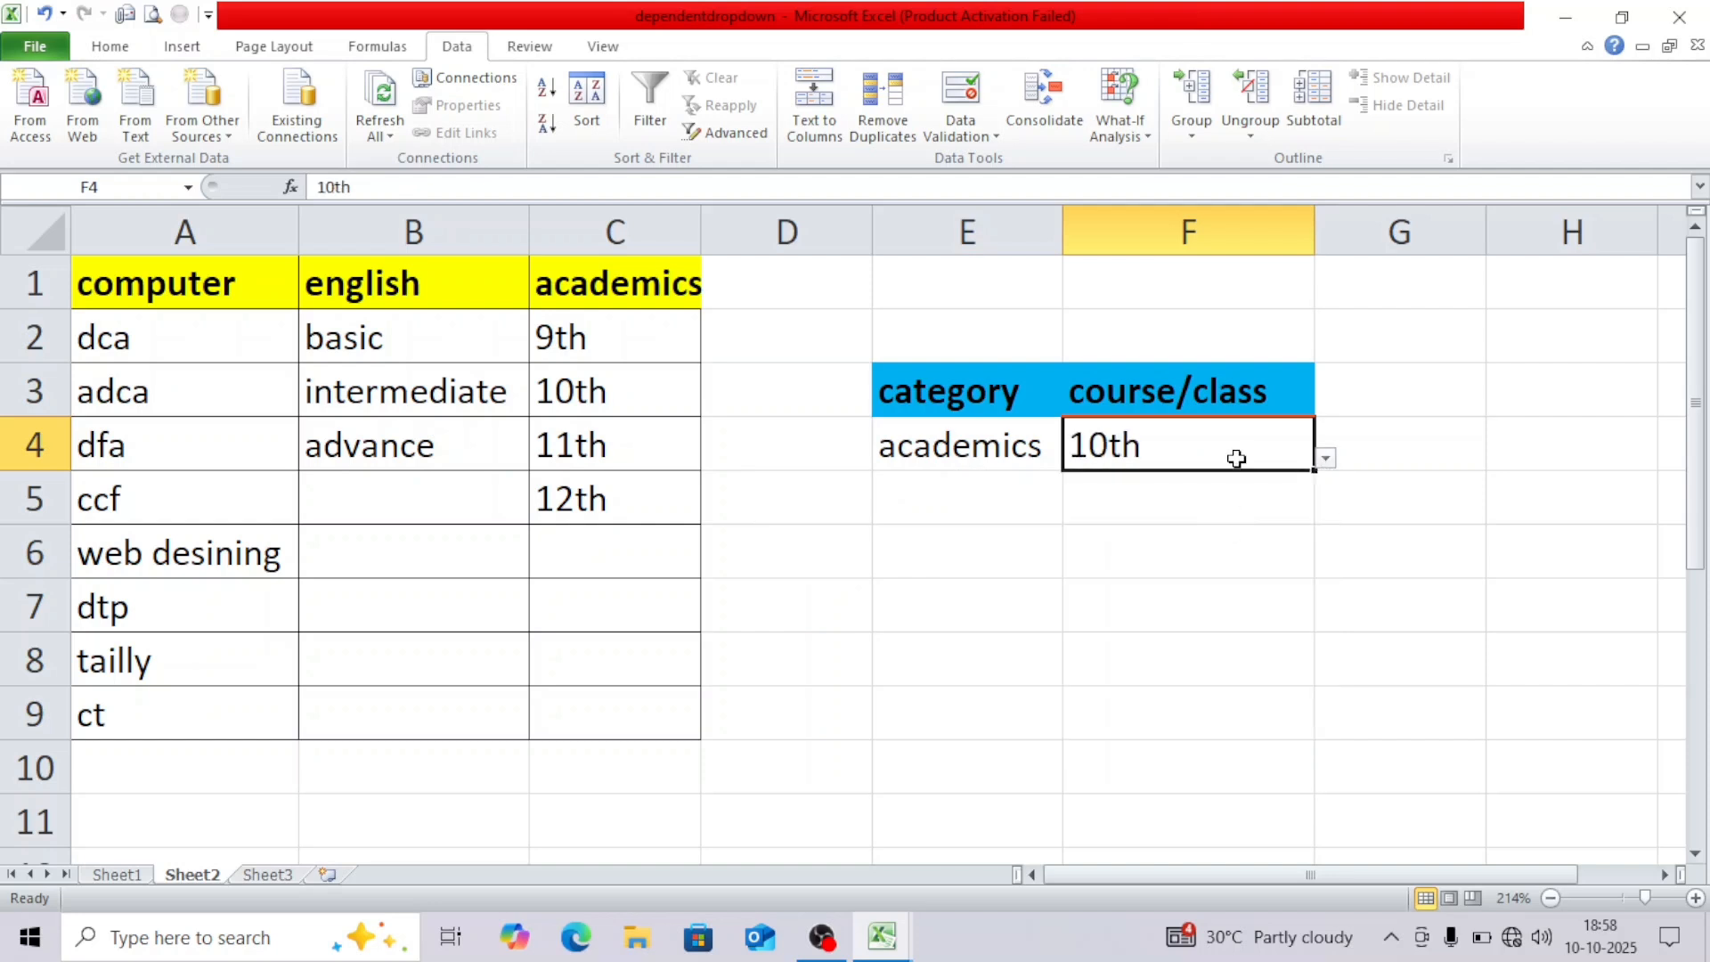